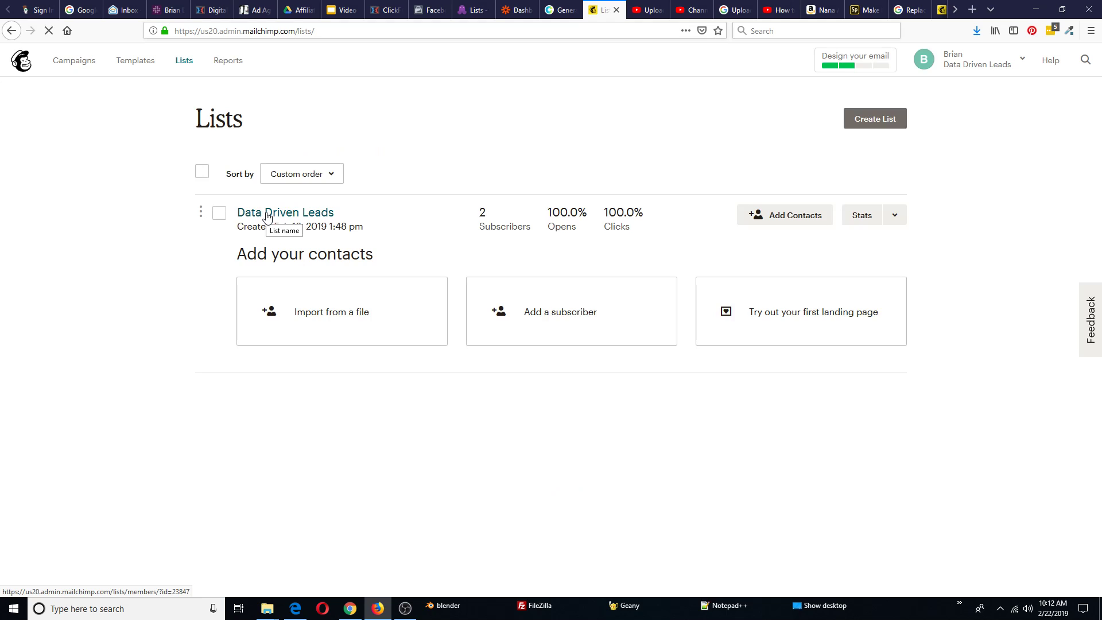
Open the Data Driven Leads list's contacts page showing its 2 subscribed contacts
click(285, 213)
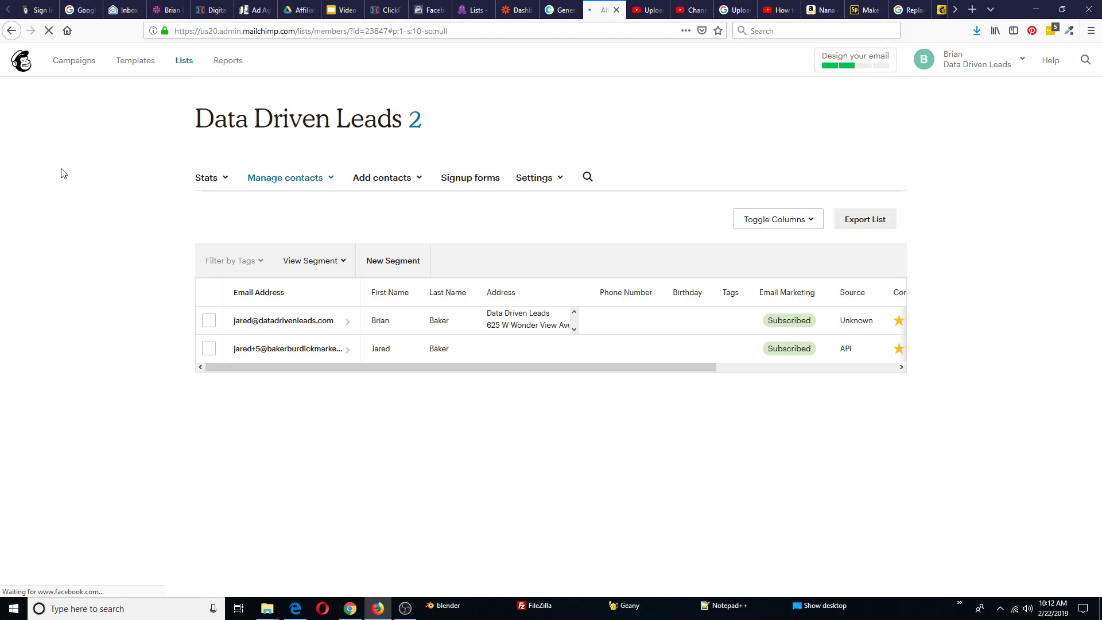
Save the list fields and merge tags settings with First Name and Last Name visible
click(545, 183)
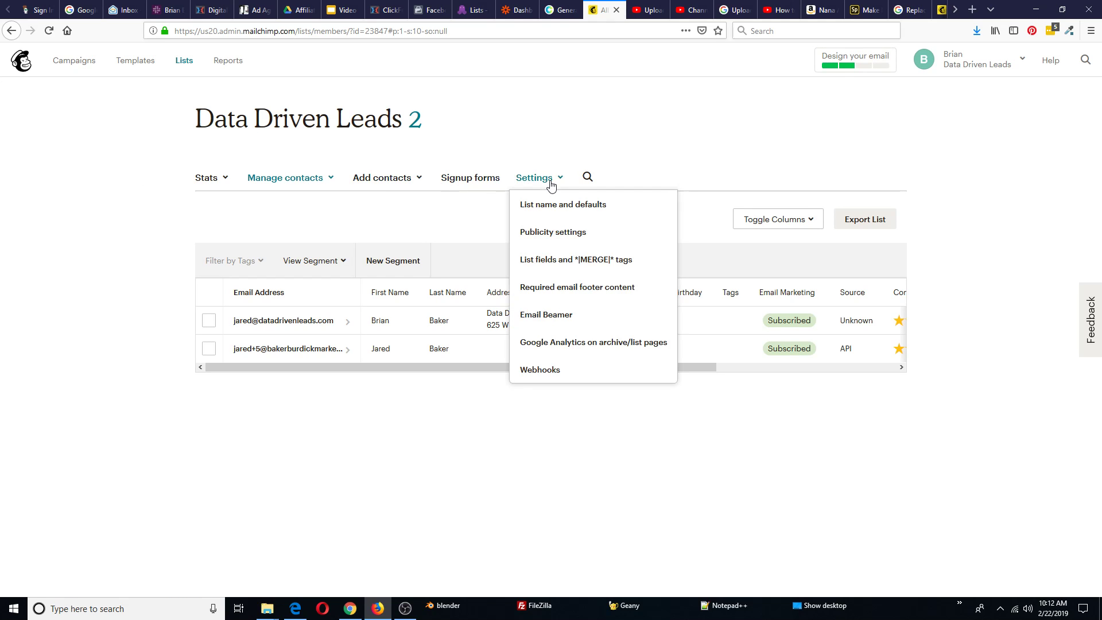
click(561, 265)
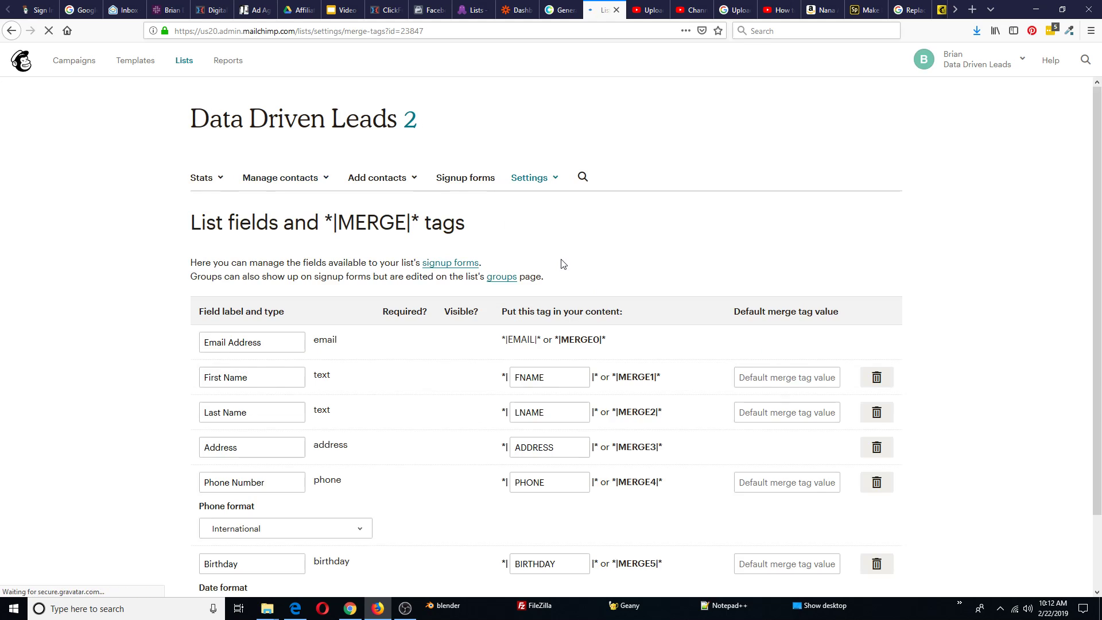
scroll(205, 236, down, 2)
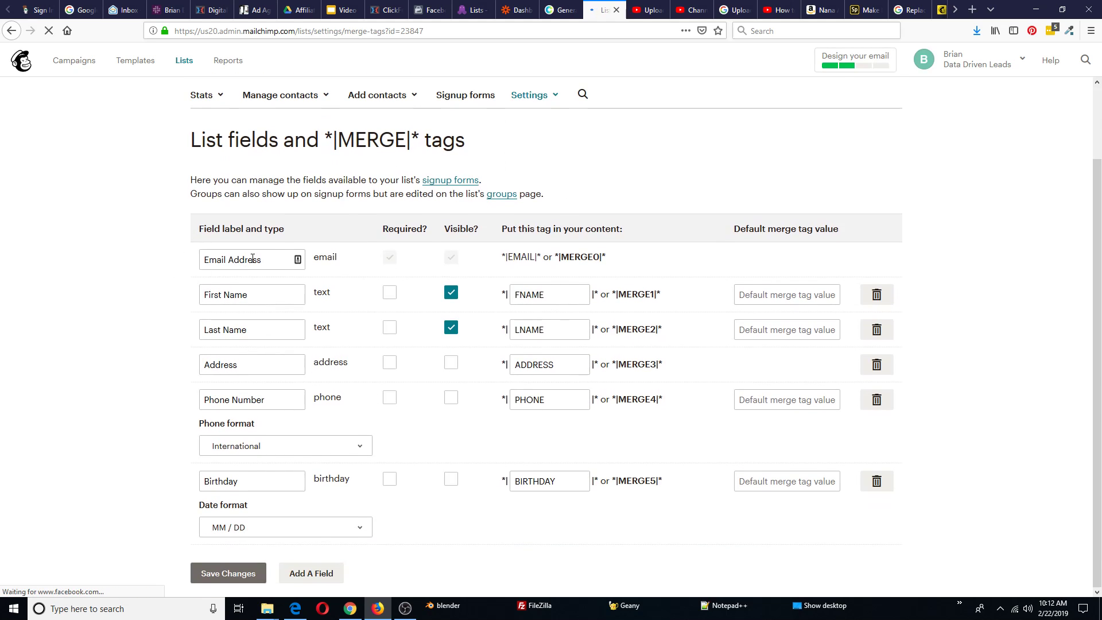
click(454, 327)
click(450, 293)
click(451, 293)
click(451, 327)
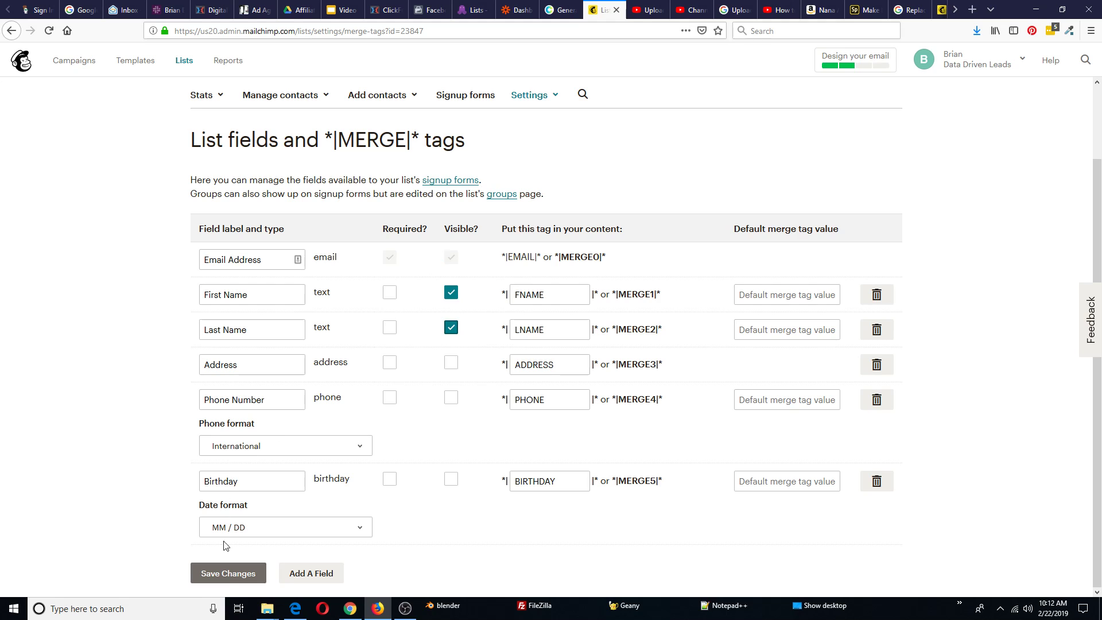
click(228, 573)
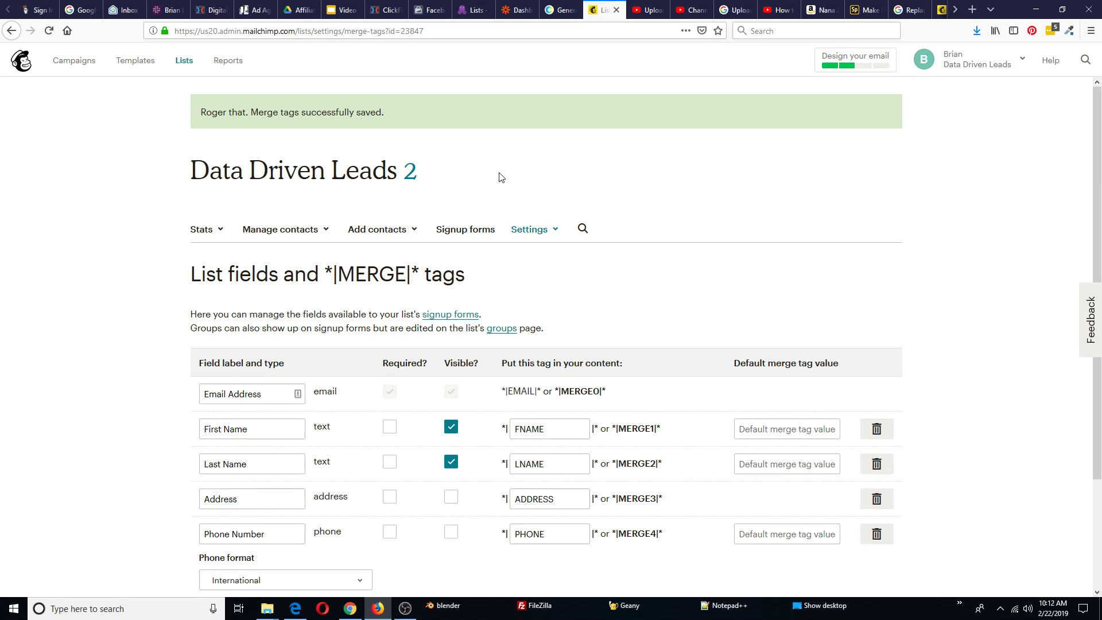
Start a new automated email campaign of the Welcome new subscribers type
click(80, 63)
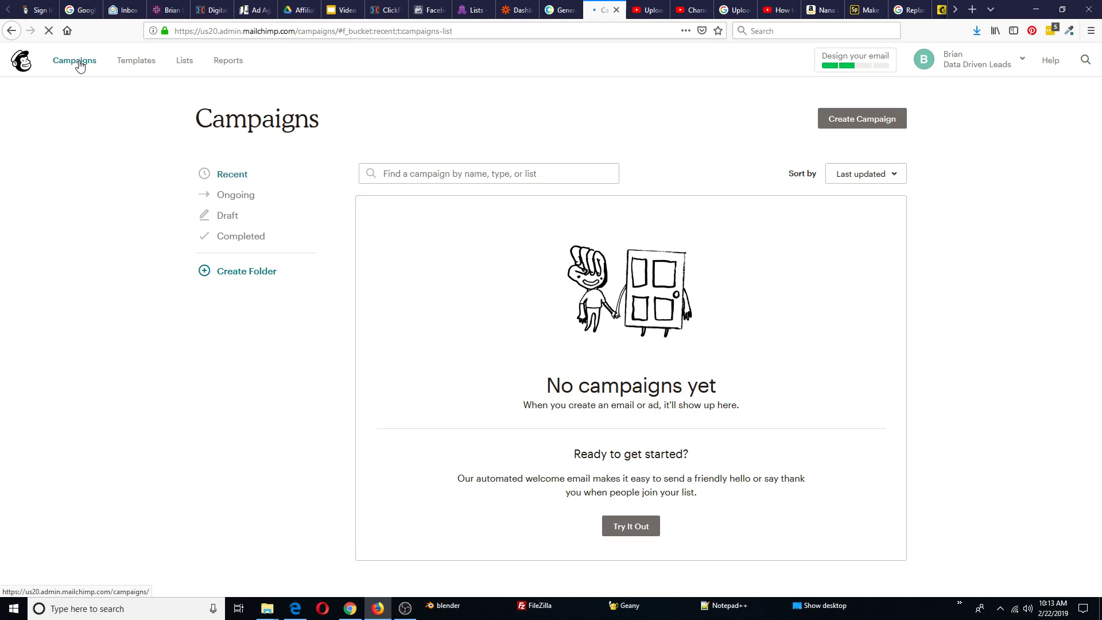
click(864, 121)
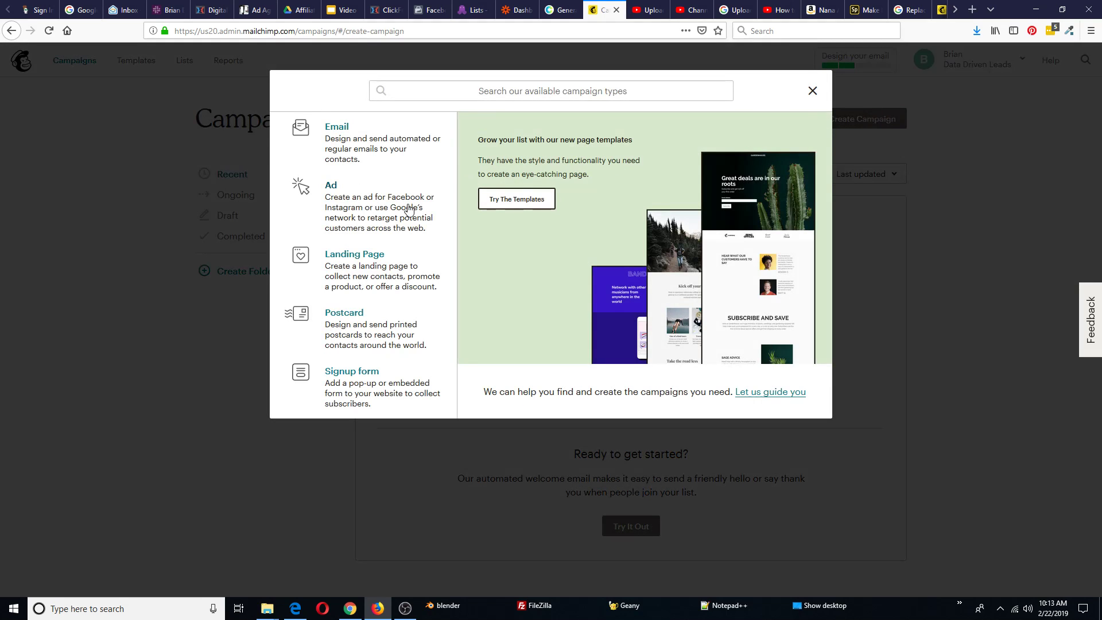
click(352, 144)
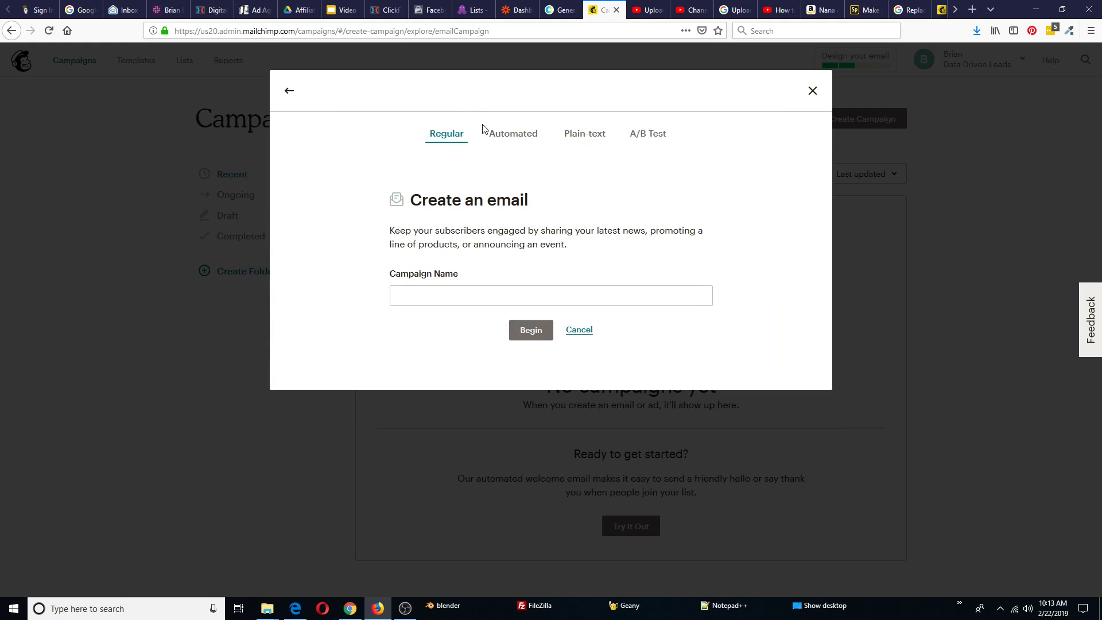
click(516, 139)
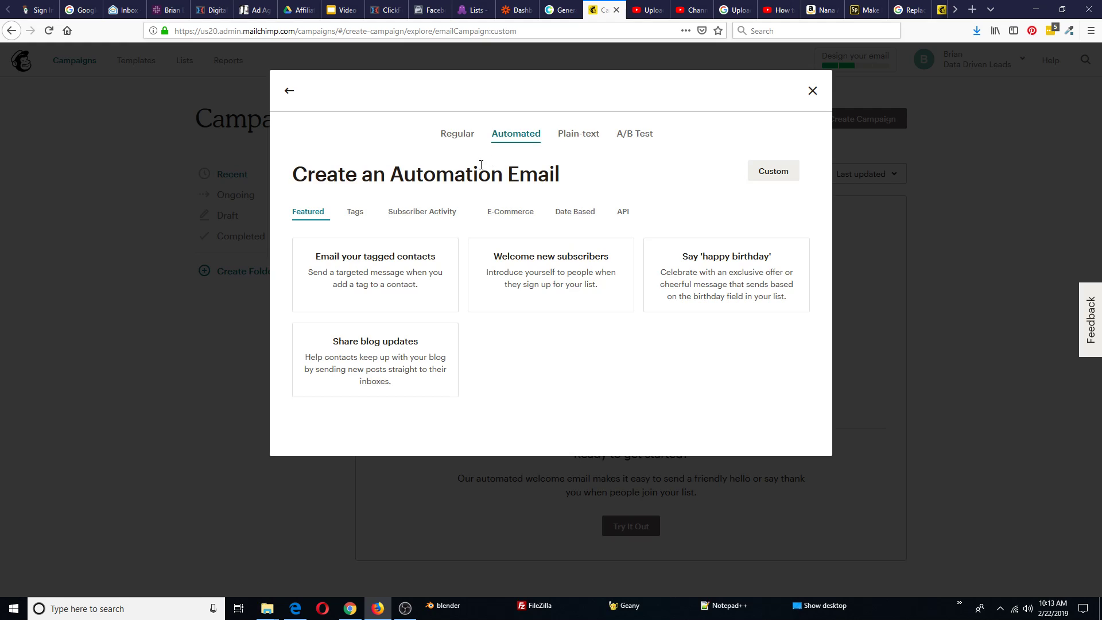
click(563, 281)
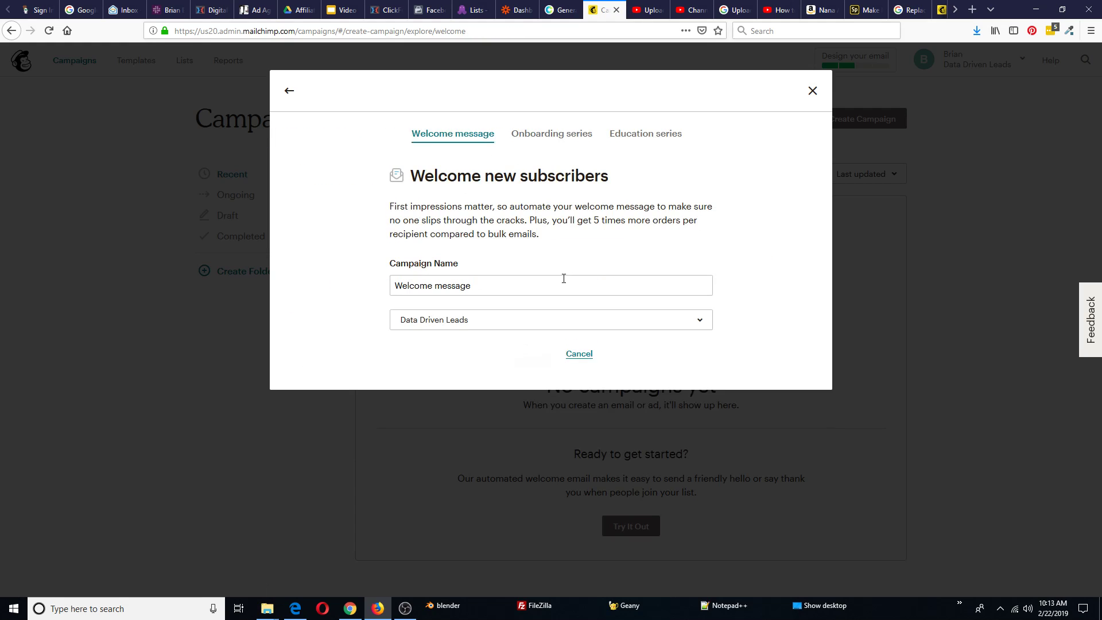
Name it 'Welcome message Free Book', keep the Data Driven Leads list, and create it
click(480, 285)
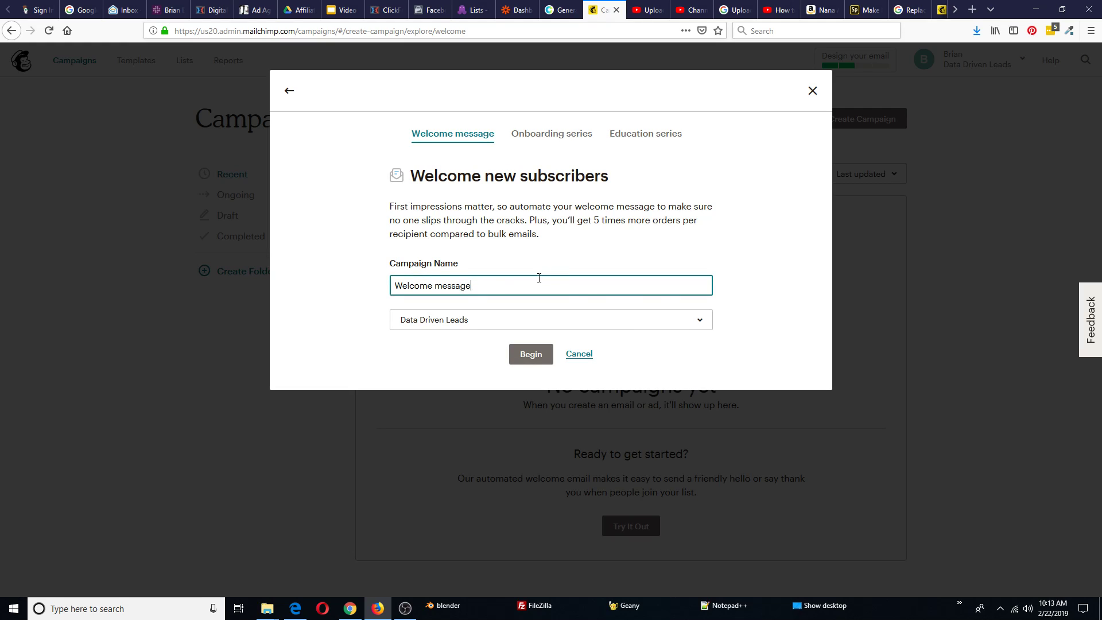
click(697, 322)
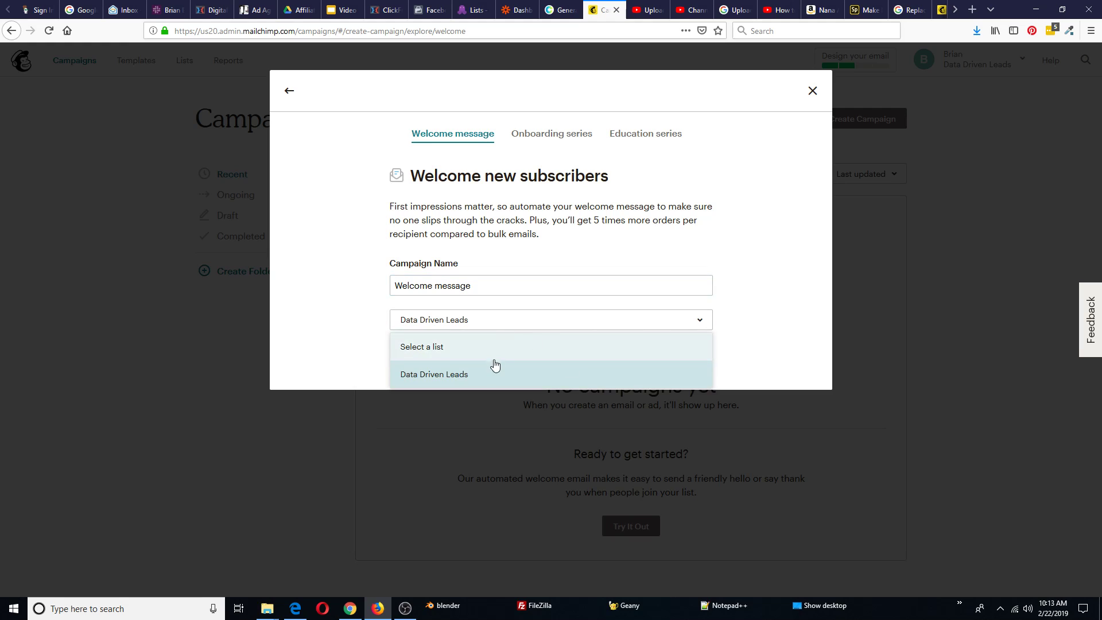
click(757, 313)
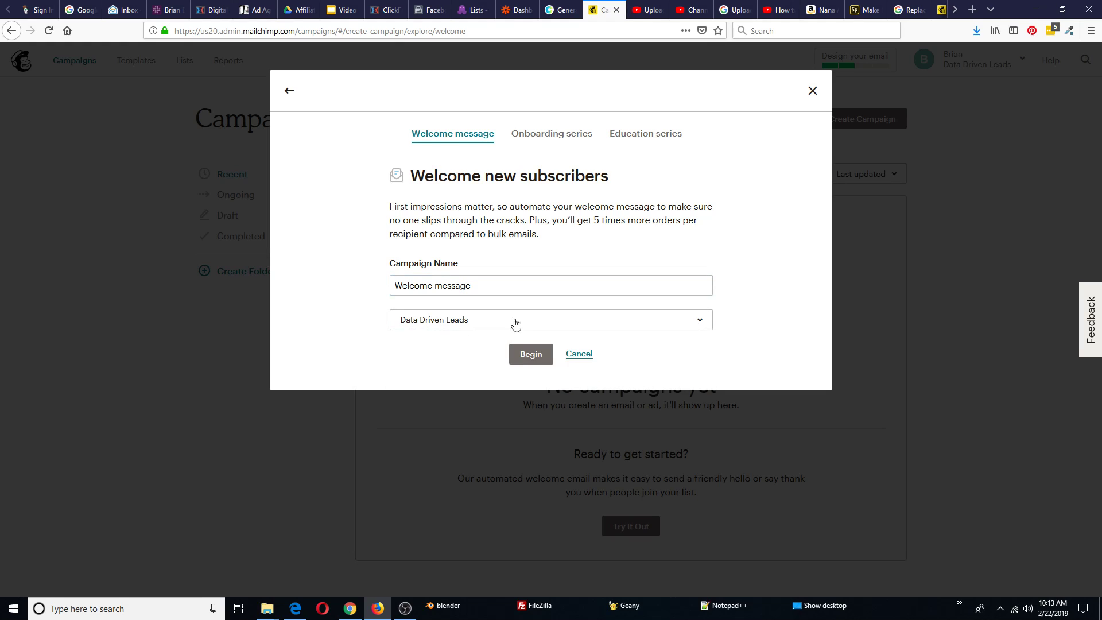
click(484, 285)
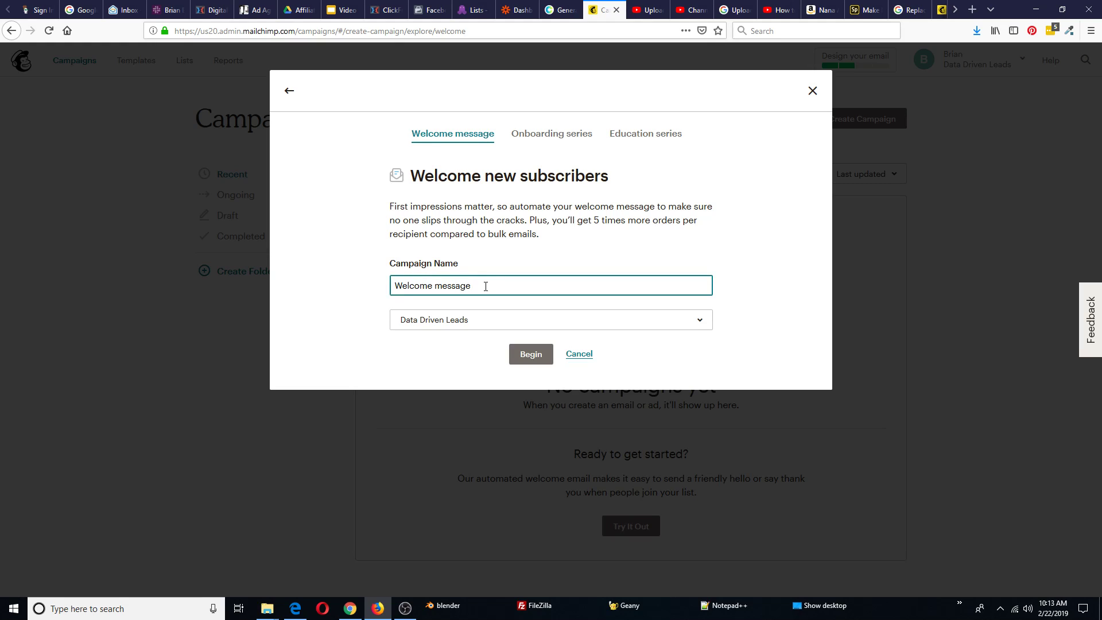
text(Free Book)
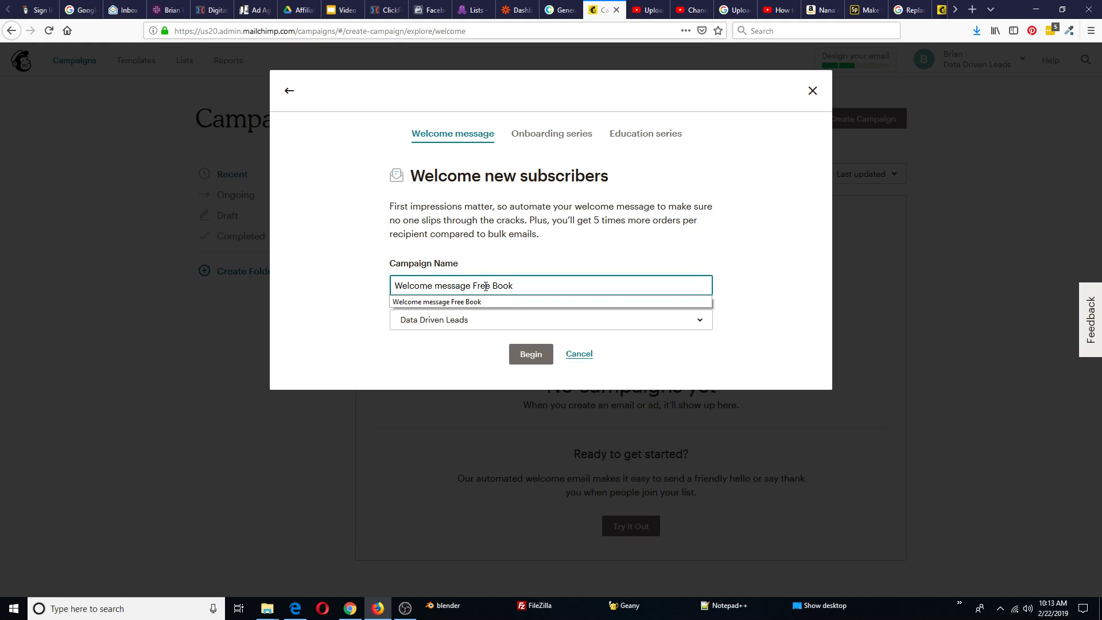
click(525, 356)
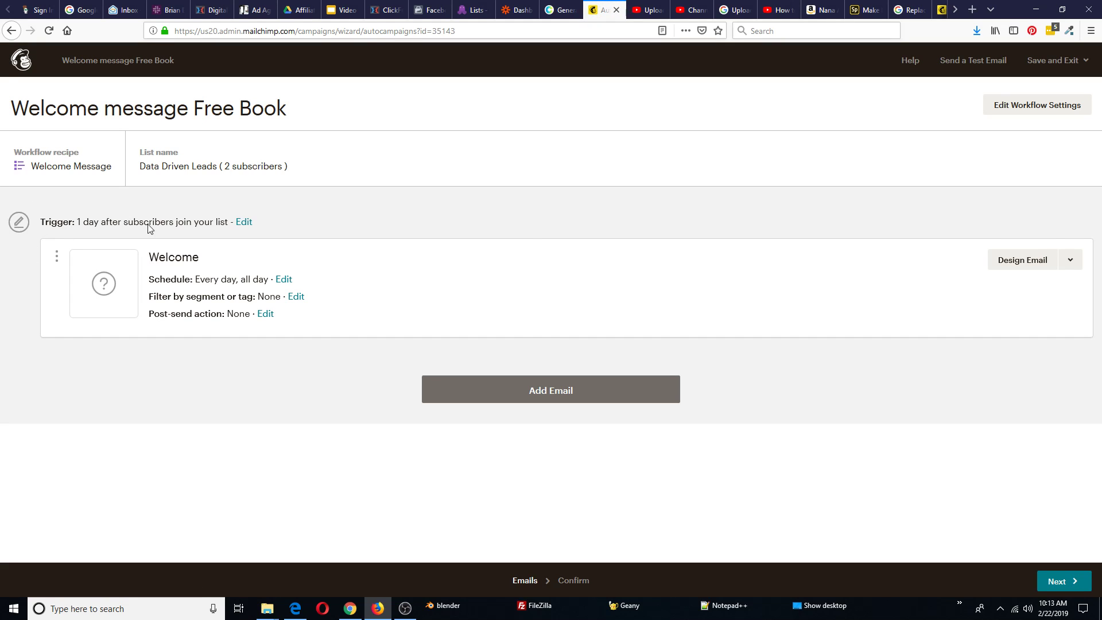
Change the Welcome email trigger delay to send immediately after subscribers join
click(243, 222)
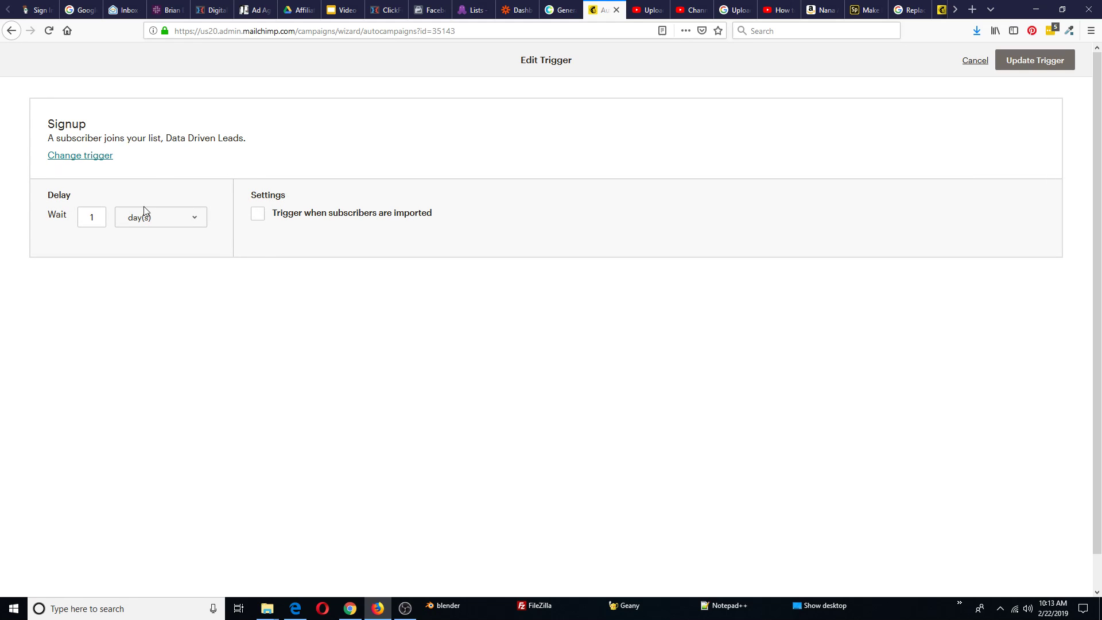
click(191, 220)
click(158, 234)
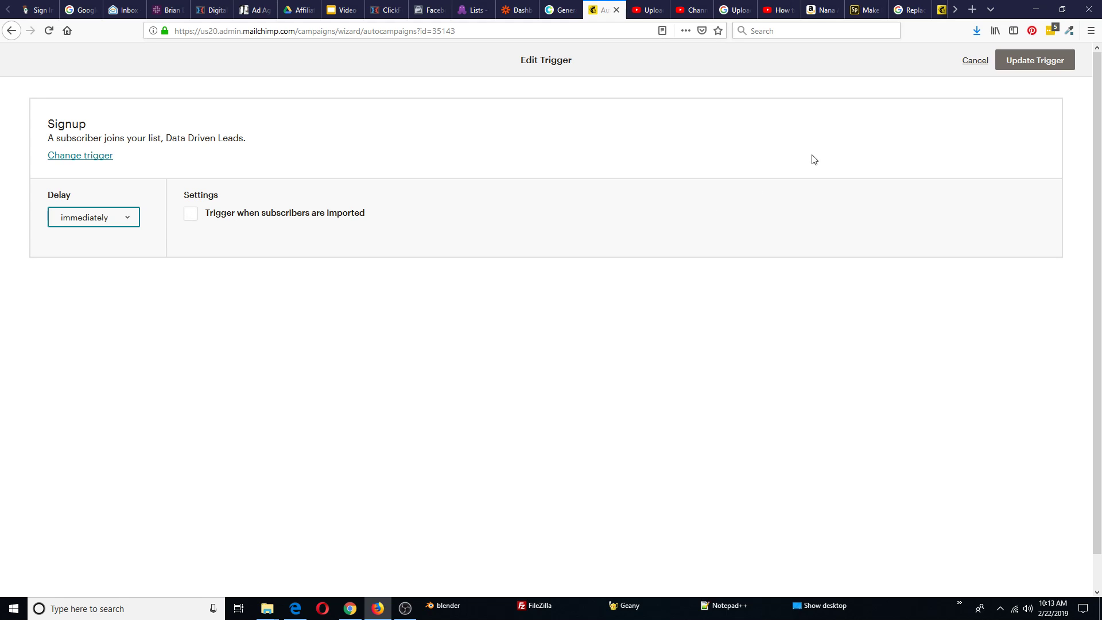
click(1037, 63)
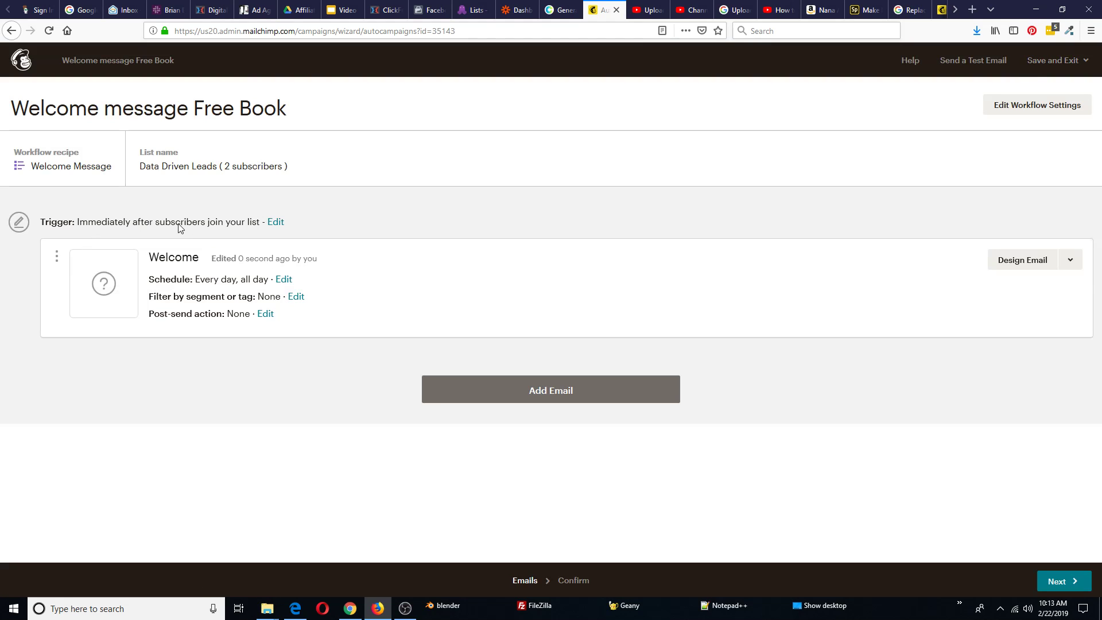
Add a second automation email, then delete it again, confirming with DELETE
click(554, 392)
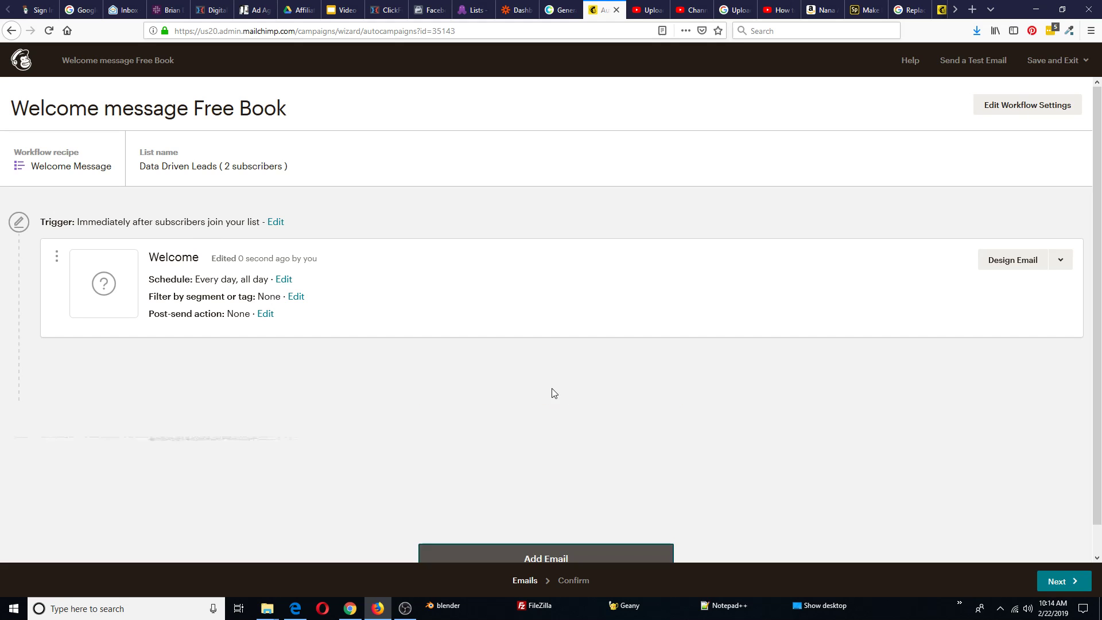
click(1060, 428)
click(966, 456)
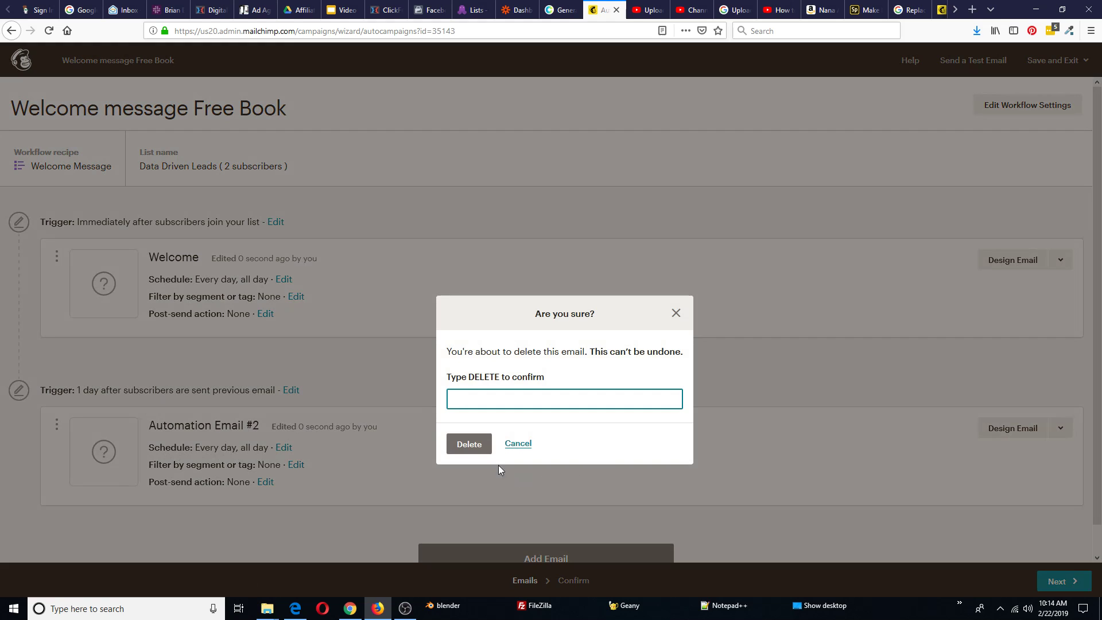
text(DELETE)
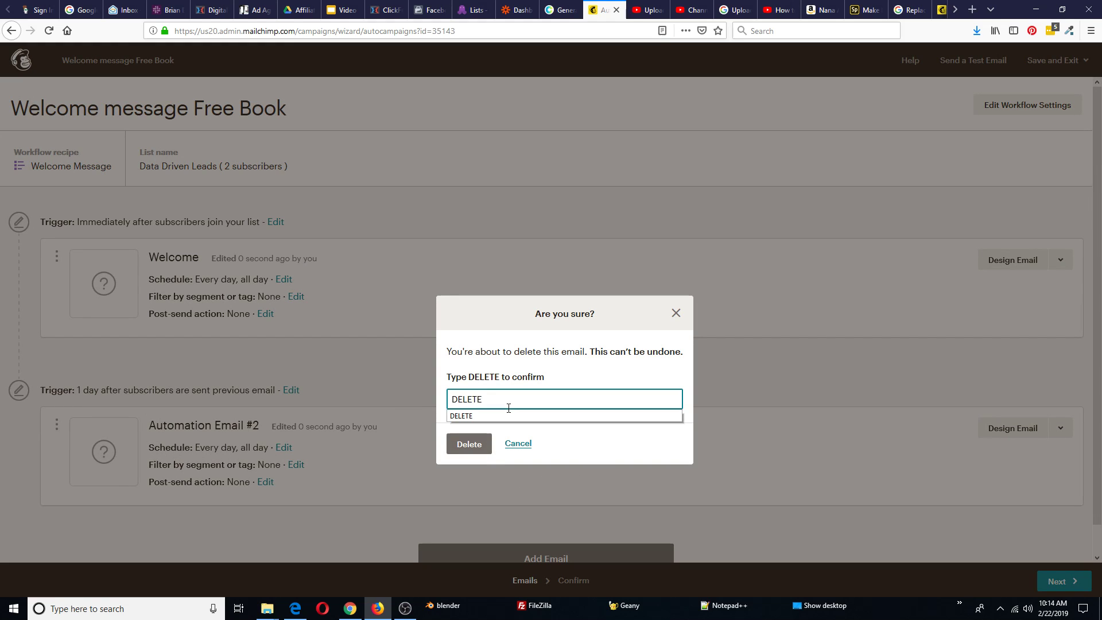
click(487, 441)
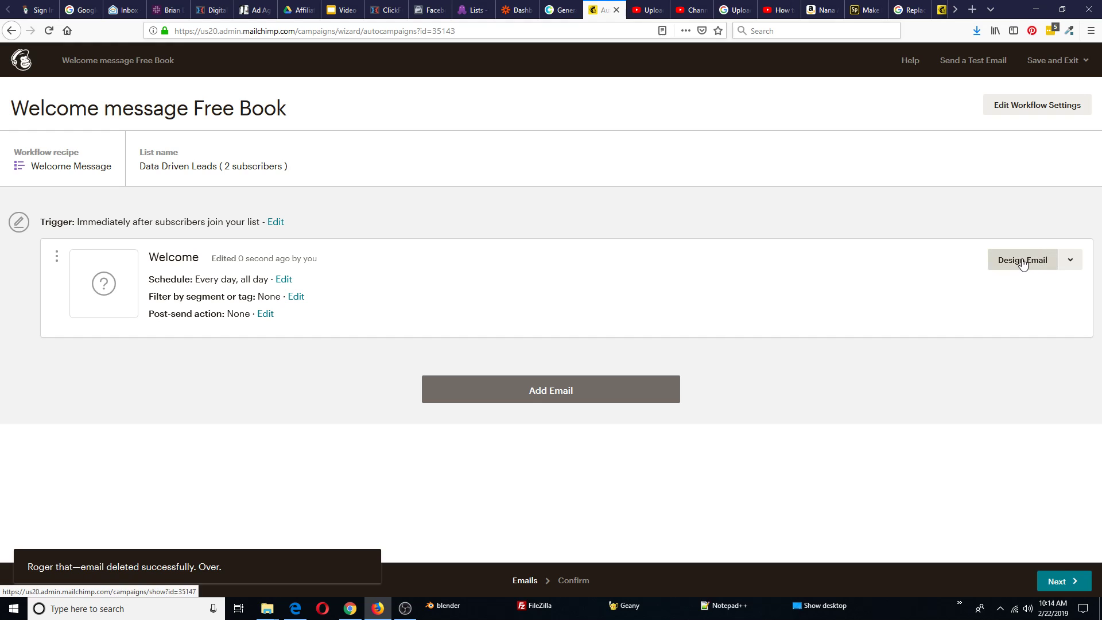
Name the email 'Welcome Free Book' with subject 'Here's Your Free Book!'
click(1022, 261)
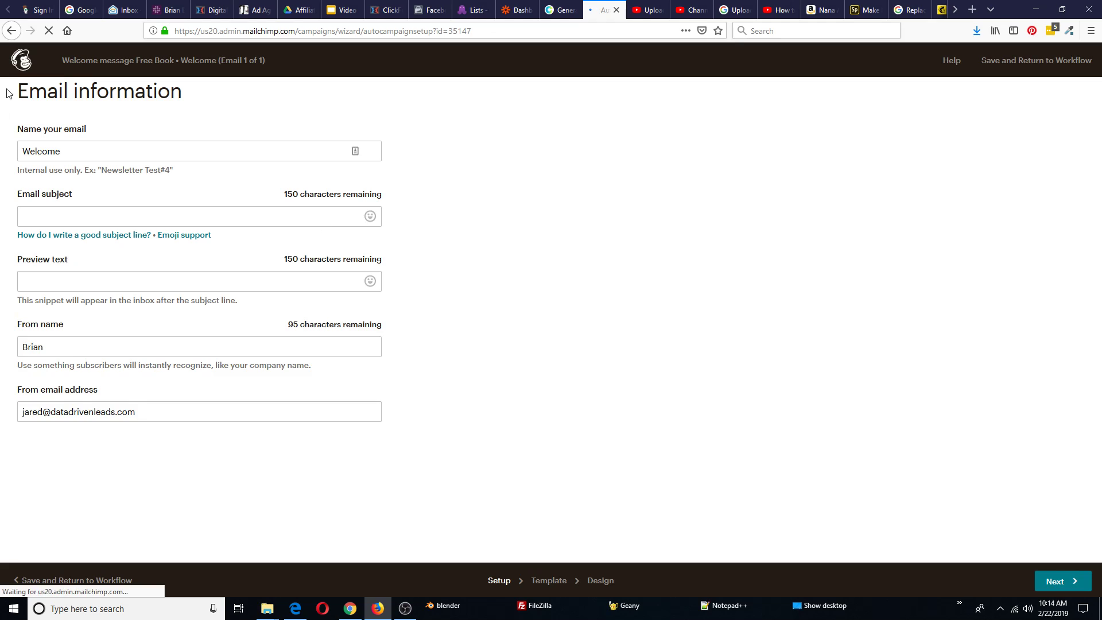
click(73, 151)
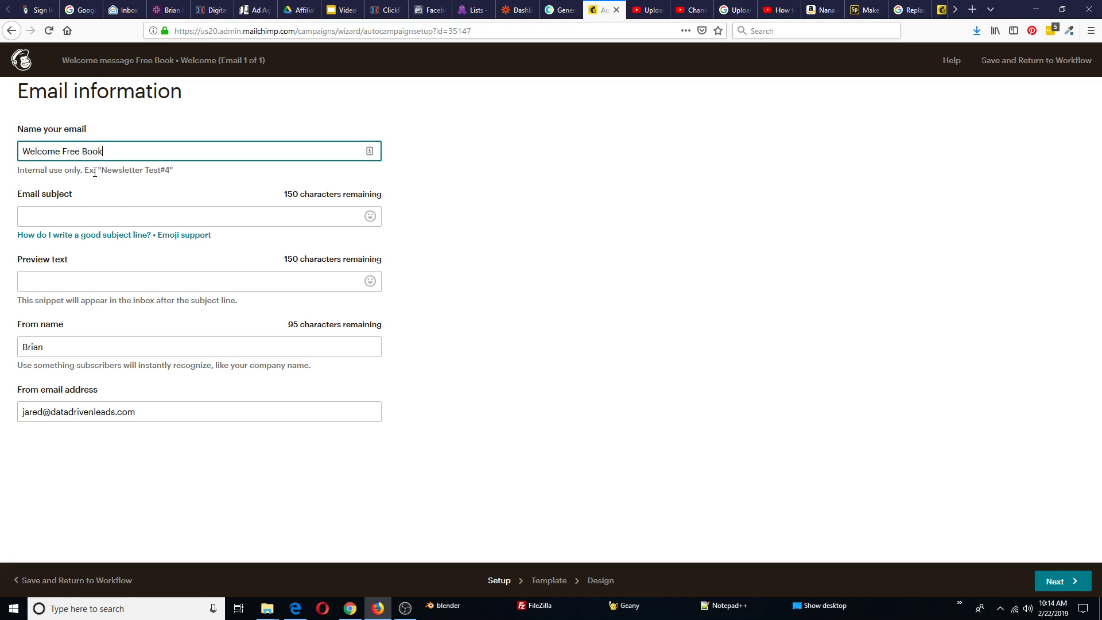
click(64, 215)
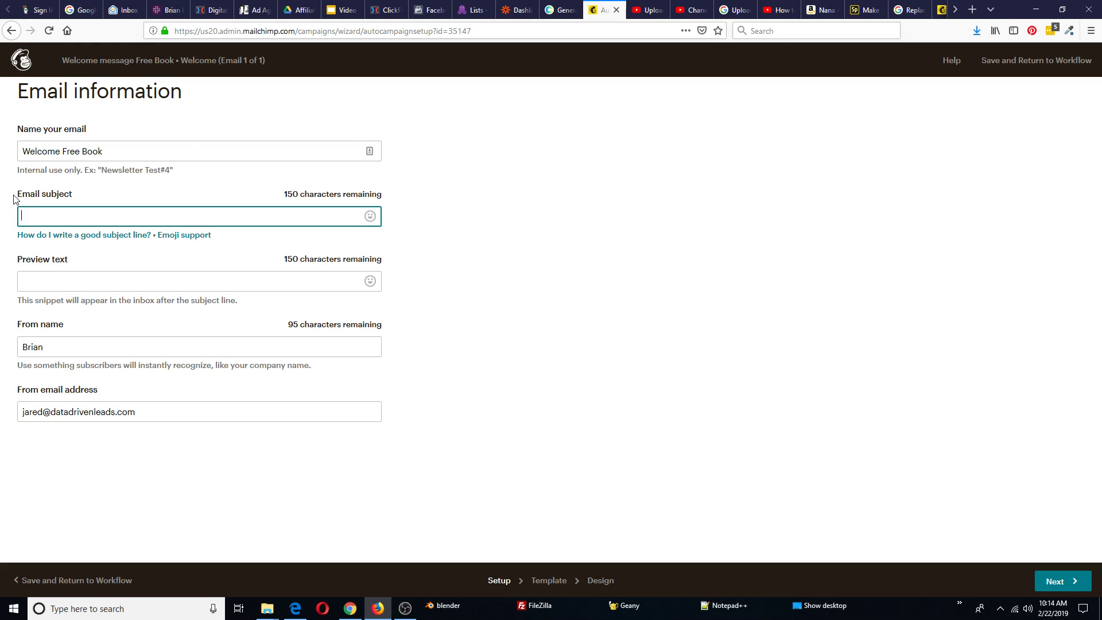
text(Here's Your Free Book!)
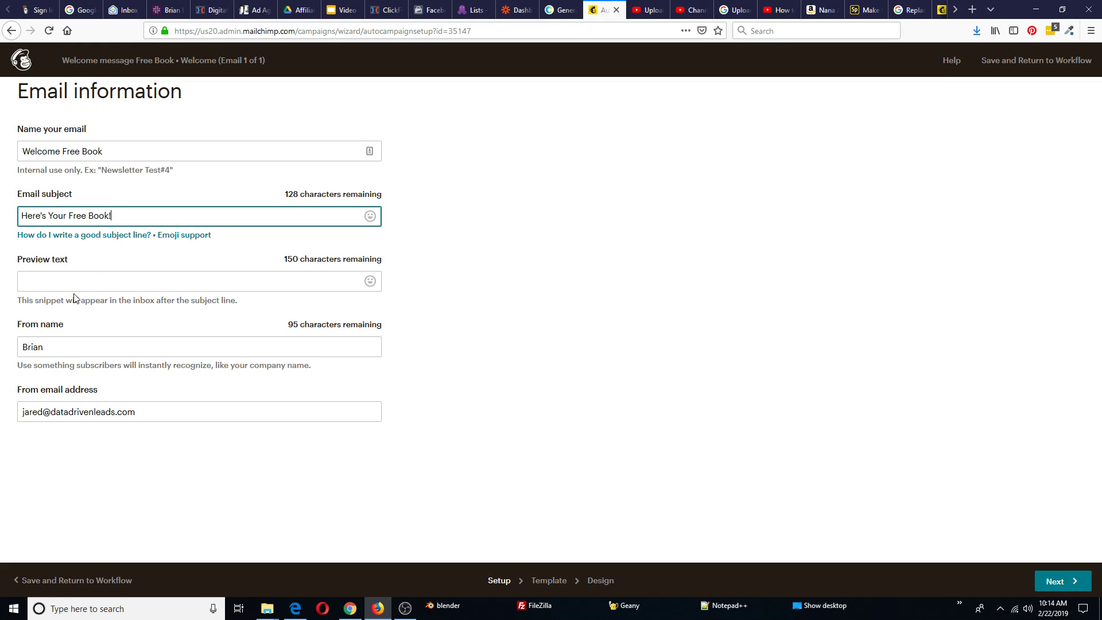
Replace the From name with the sender's name, keep the from address, and continue to templates
double_click(48, 351)
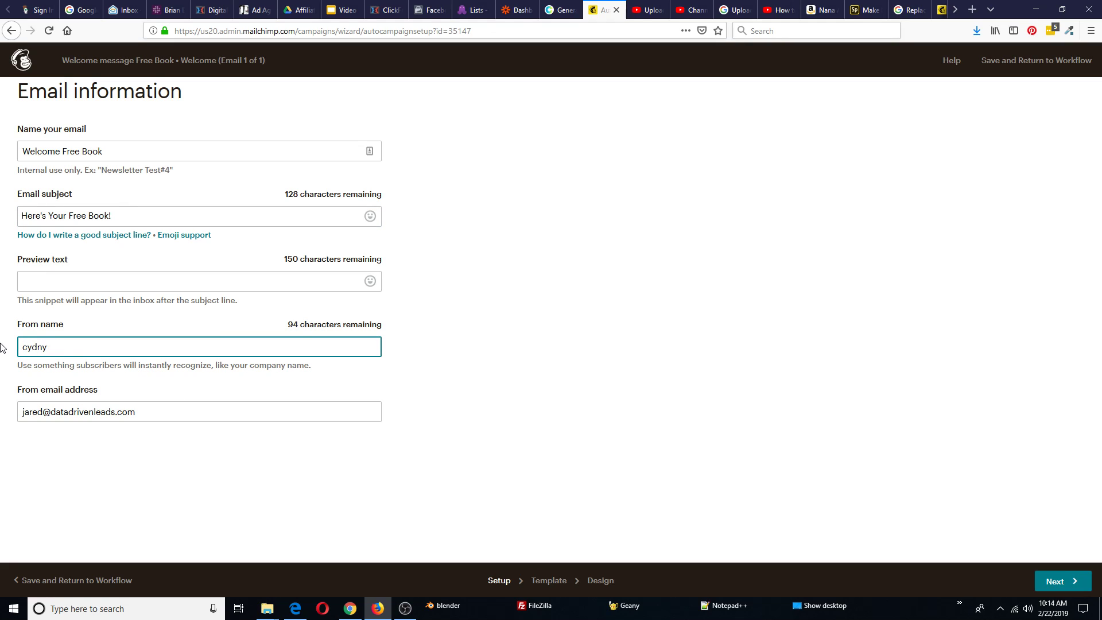
drag(148, 412, 14, 416)
click(569, 418)
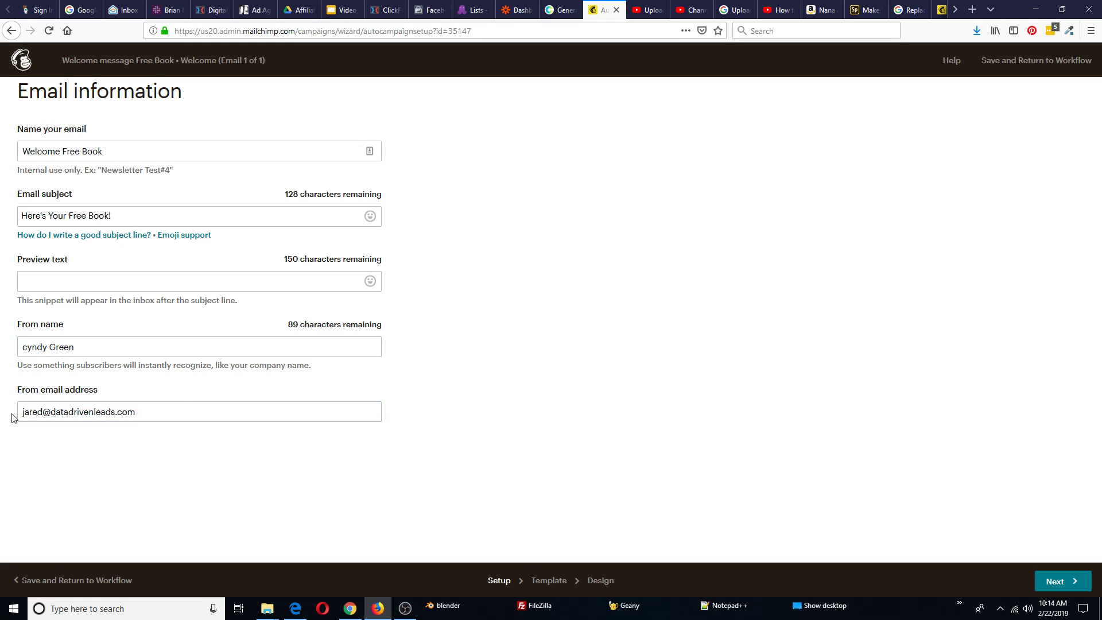
click(1055, 585)
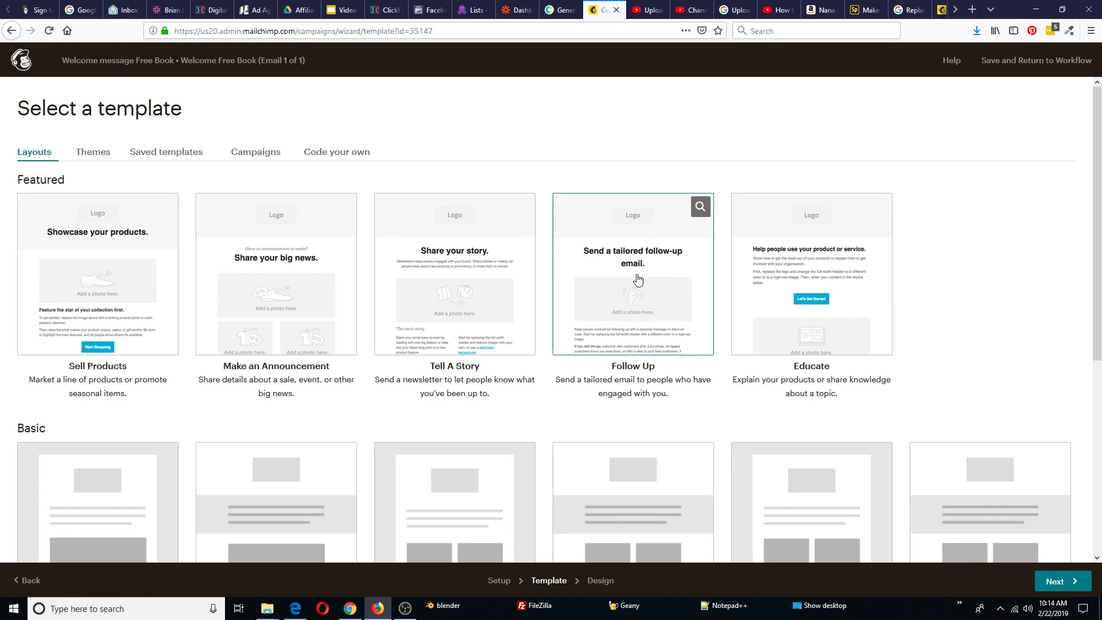
Pick the Follow Up template and replace its logo placeholder with the vampires.jpg book cover
click(633, 282)
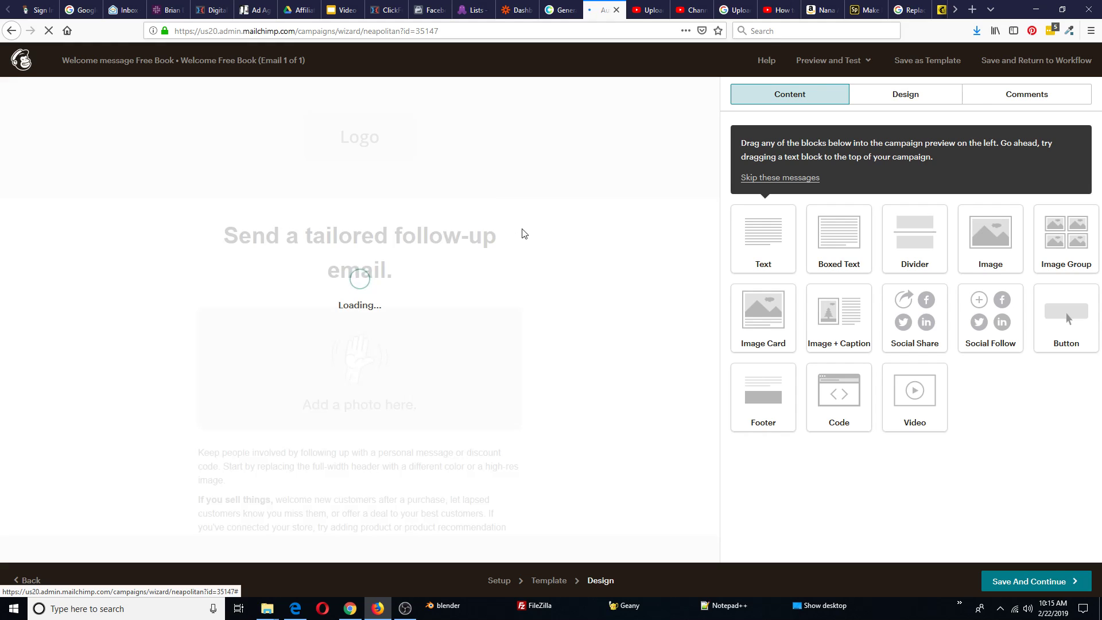
mouse_move(322, 128)
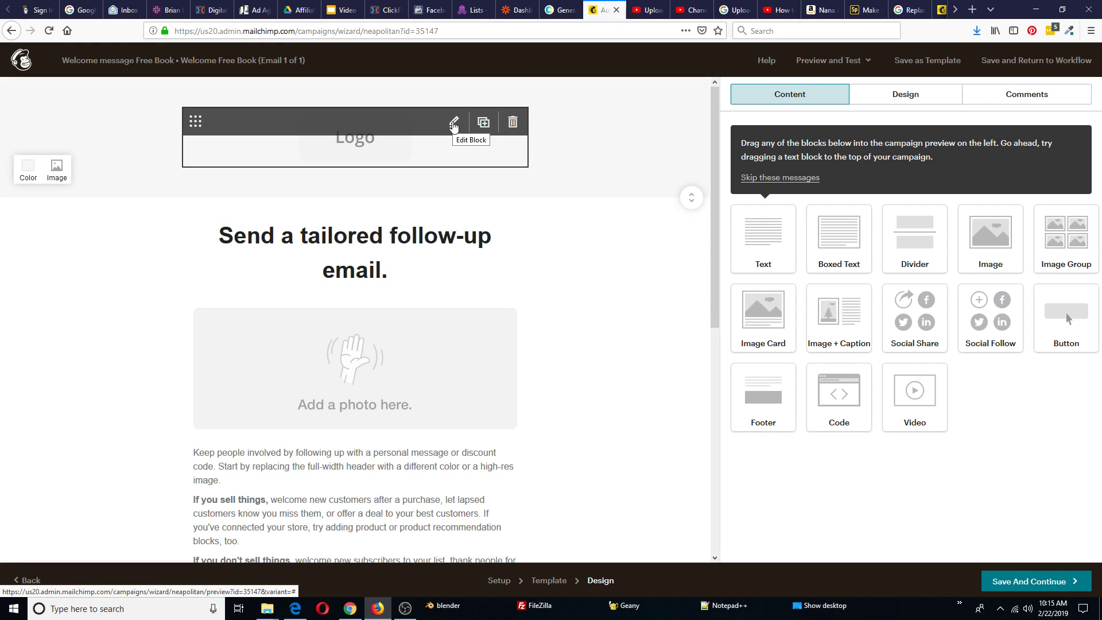
click(453, 124)
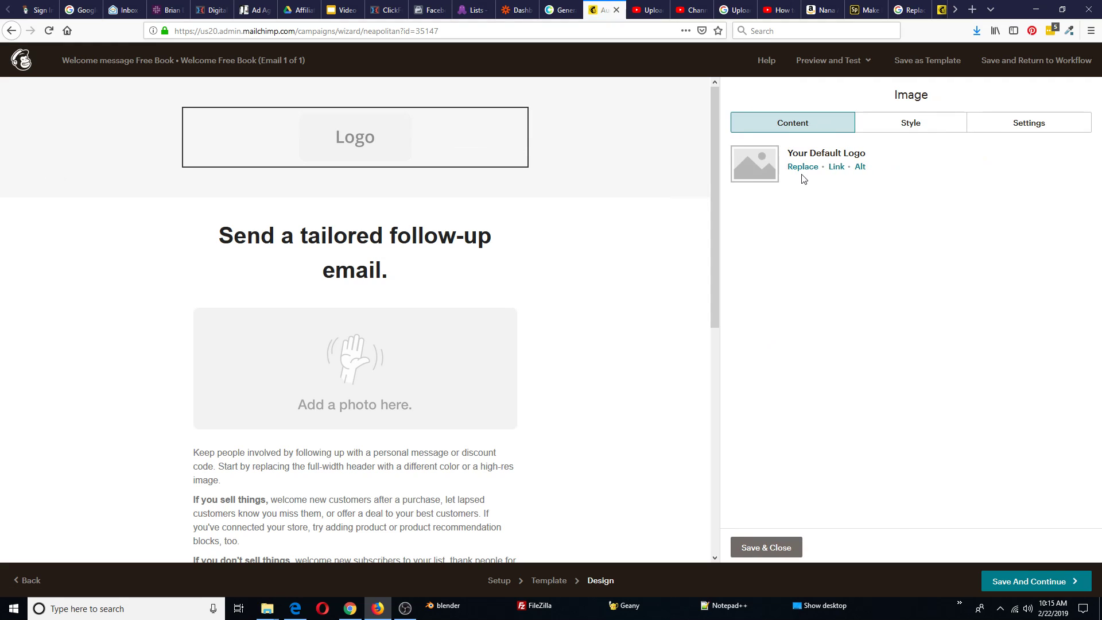
click(817, 166)
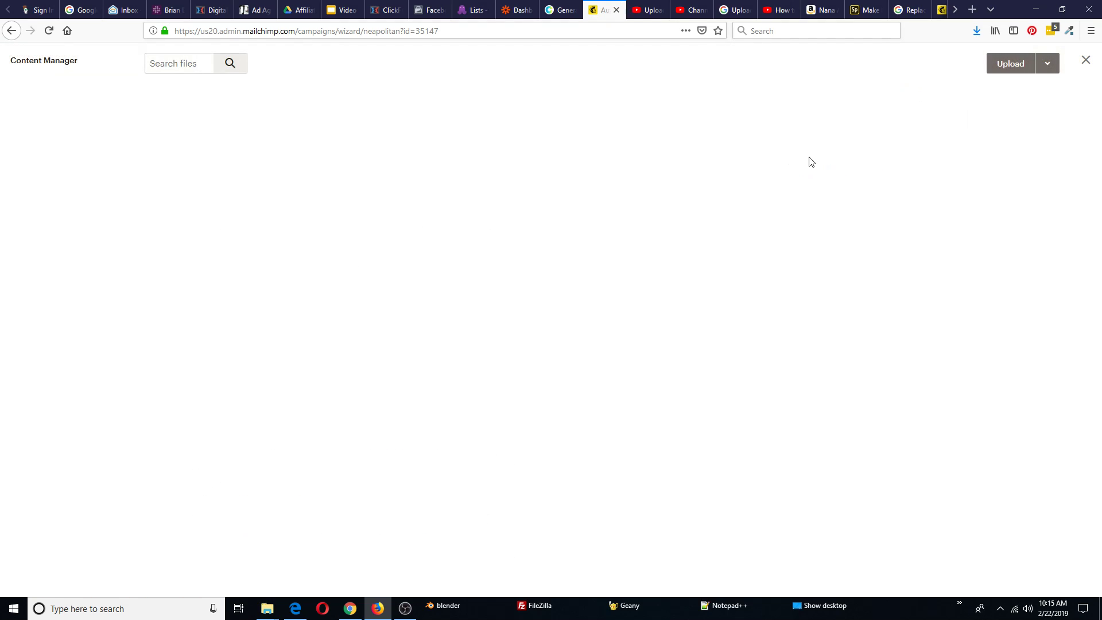
double_click(559, 207)
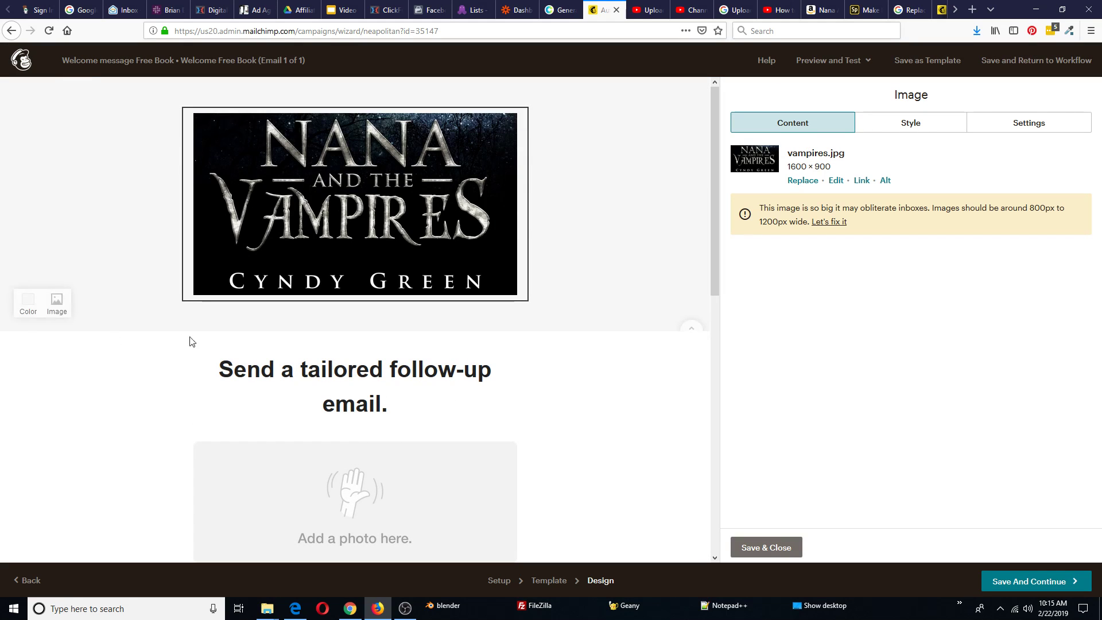
scroll(599, 344, down, 2)
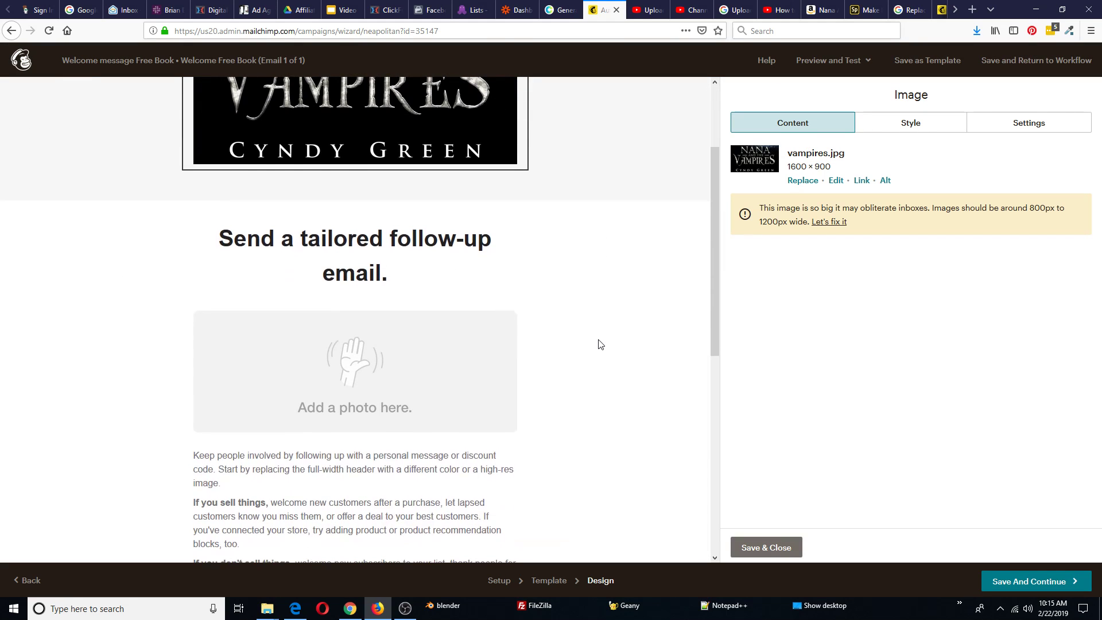
click(390, 279)
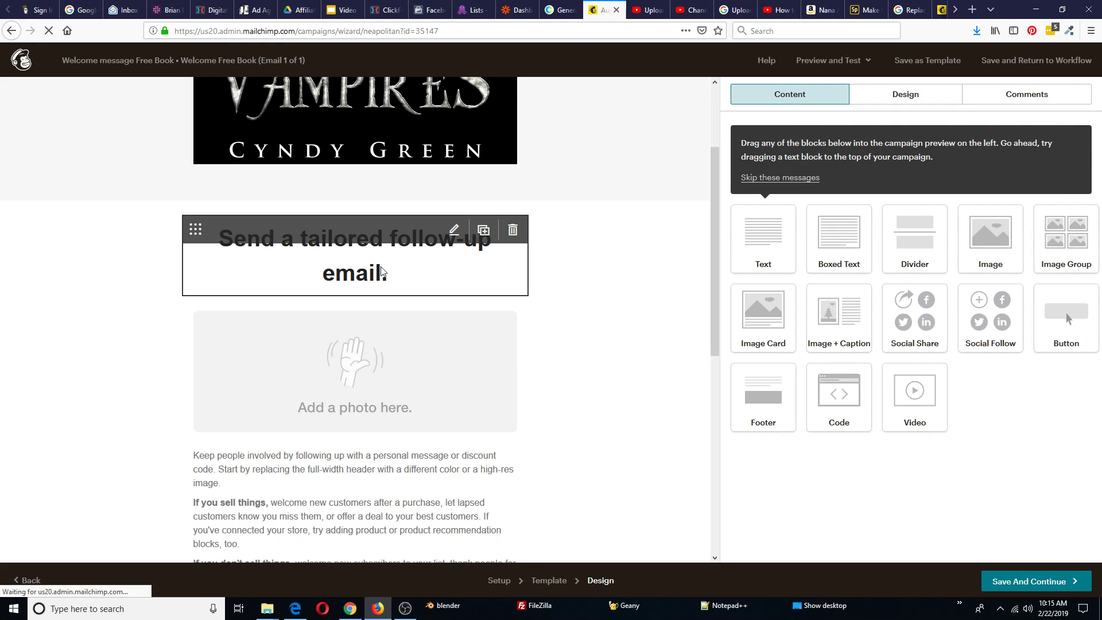
Select and clear the existing headline text in the Text editor
click(381, 271)
drag(949, 199, 708, 188)
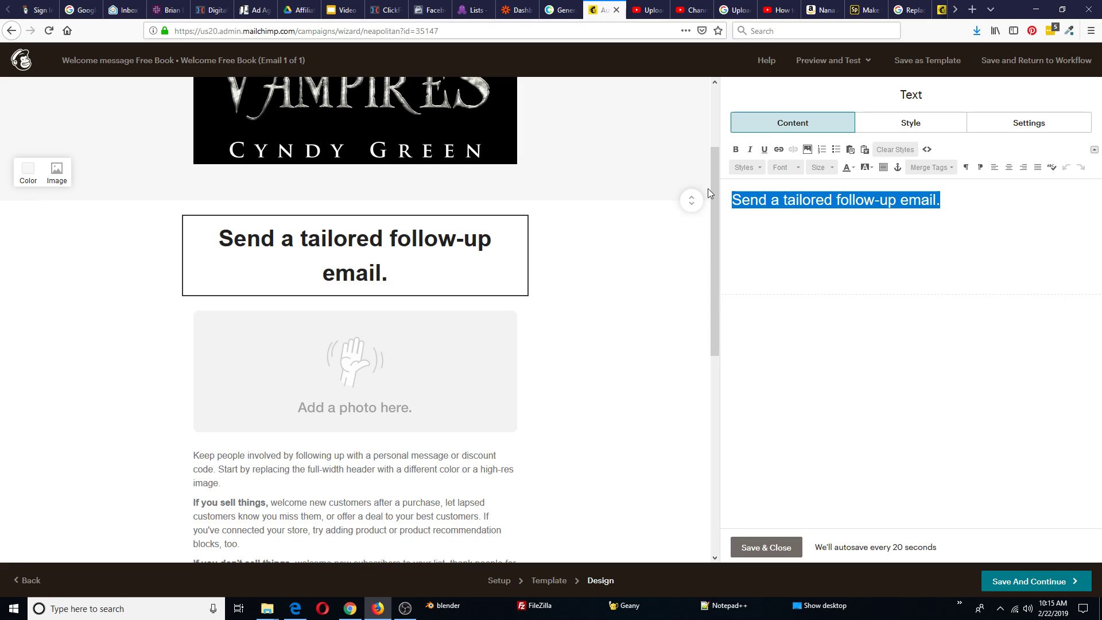
text(Here's Y)
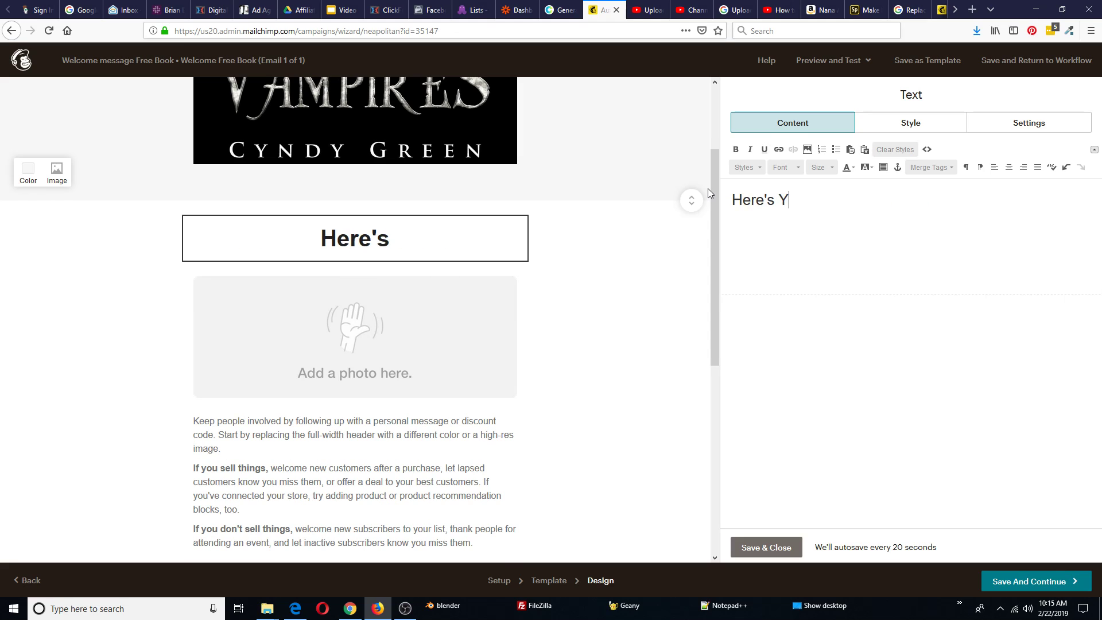
key(BackSpace)
key(ctrl+a)
key(BackSpace)
text(Tank)
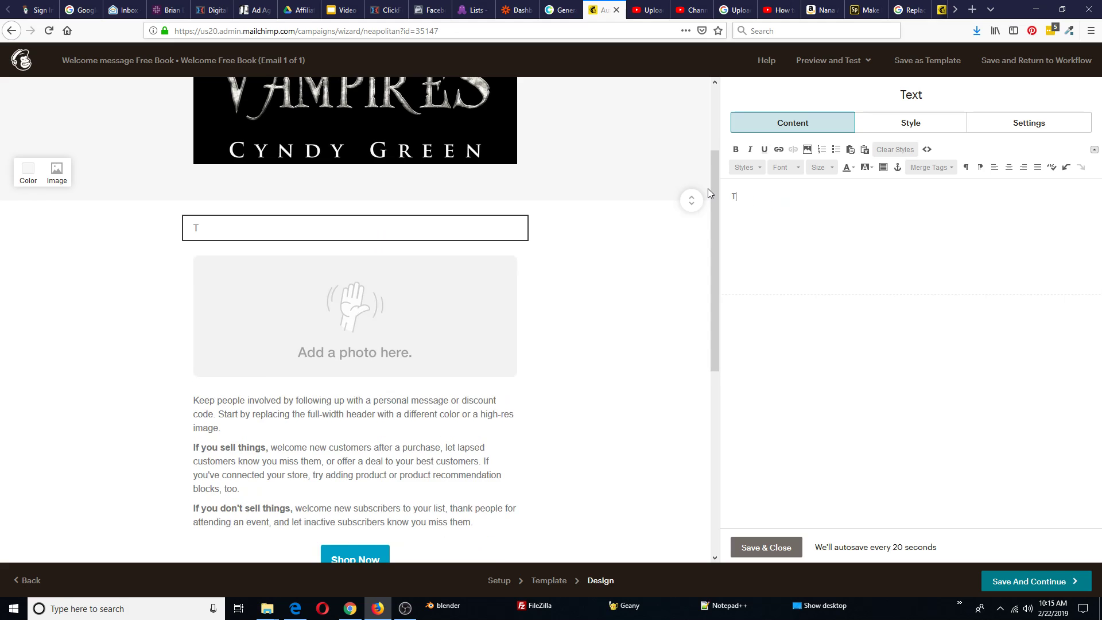
key(ctrl+z)
key(ctrl+z)
key(BackSpace)
key(BackSpace)
key(BackSpace)
key(BackSpace)
key(BackSpace)
key(BackSpace)
key(BackSpace)
key(BackSpace)
Type the headline 'Thanks For Joining My Mailing List! Here's Your Free Book F…'
text(Thanks For Joing)
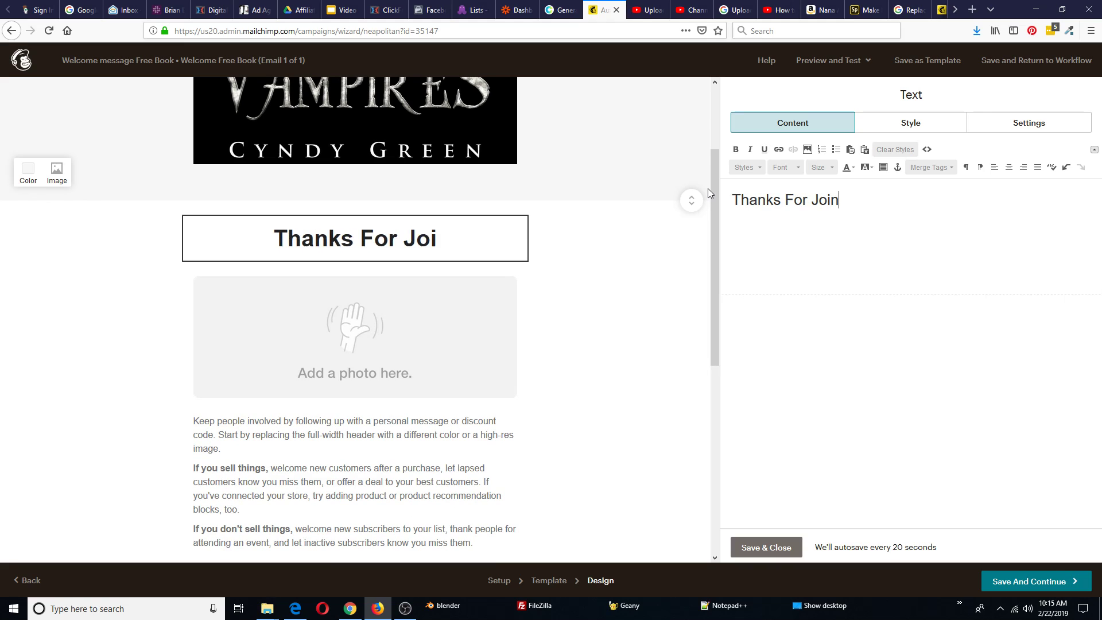
key(BackSpace)
key(BackSpace)
text(ning )
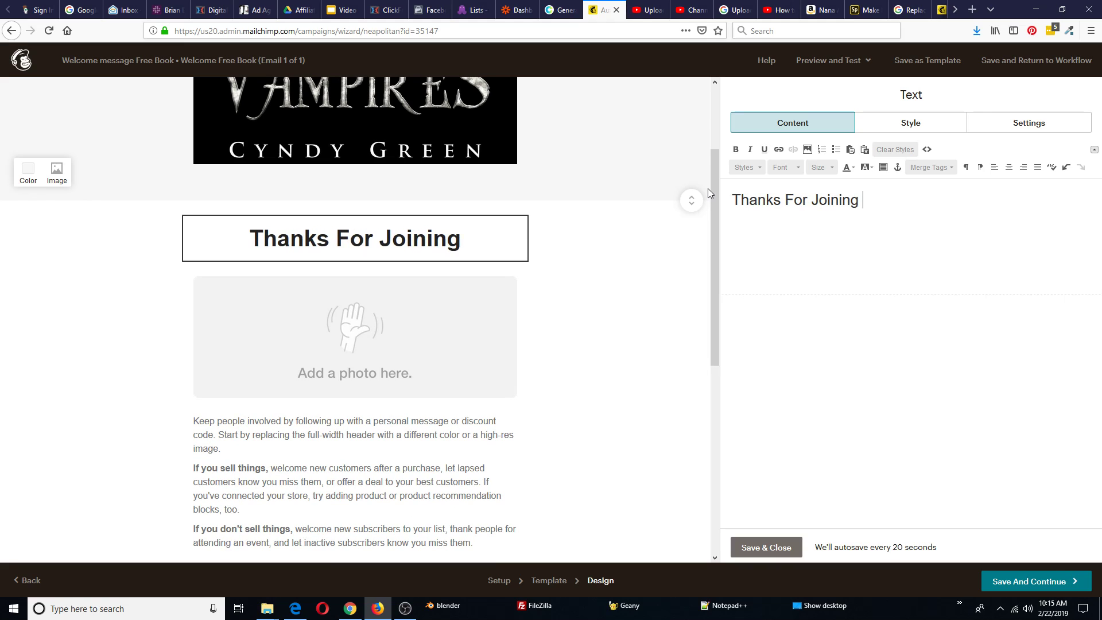
text(My Mailing List!)
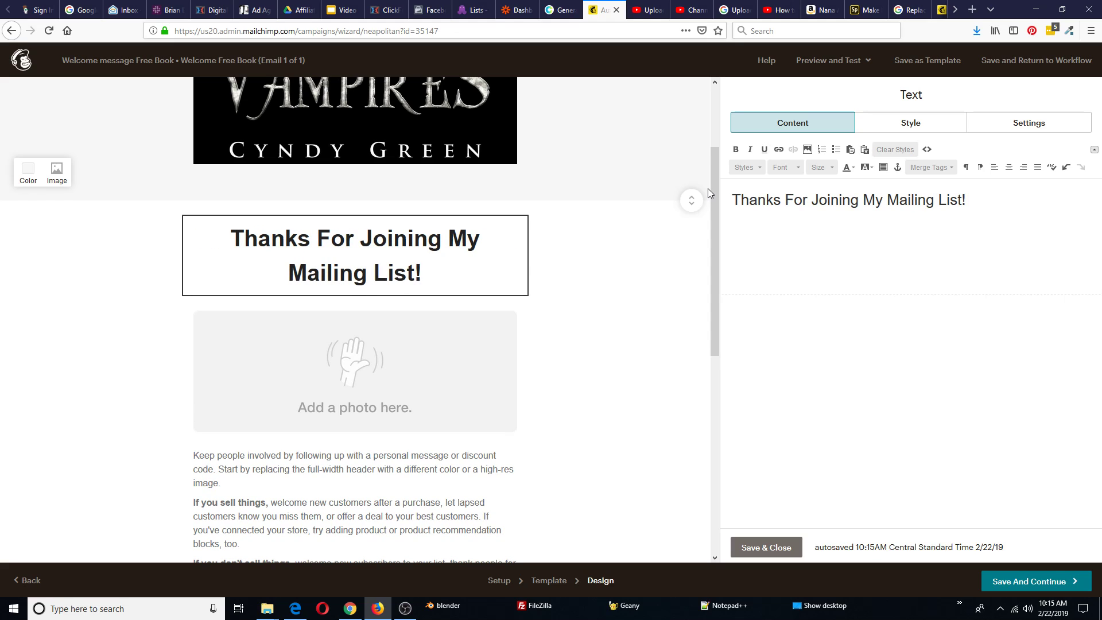
text( Here's Your f)
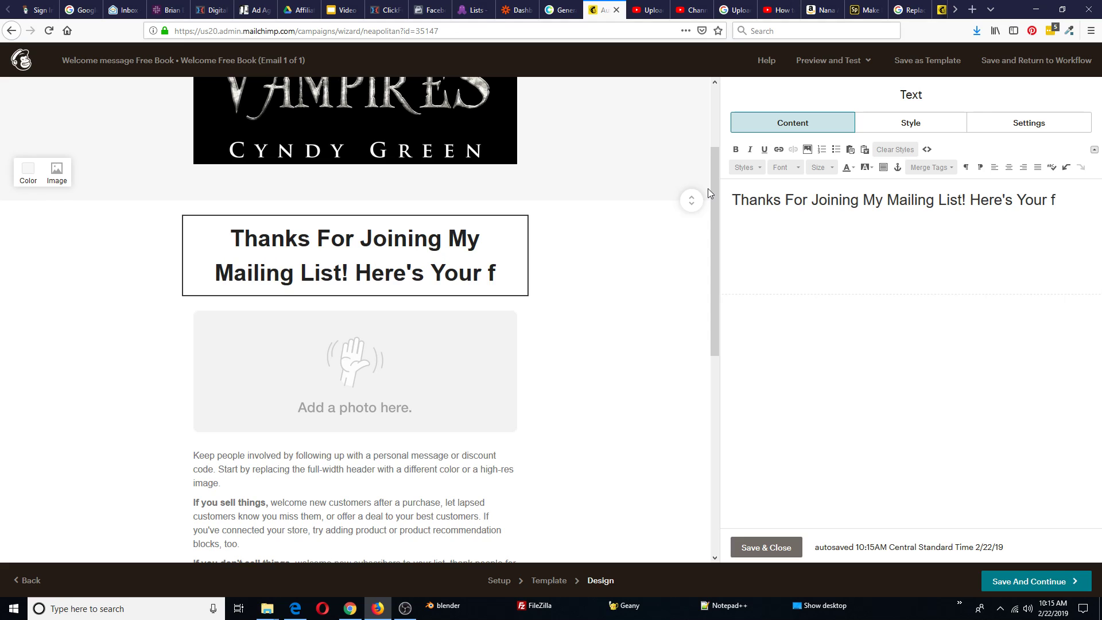
key(BackSpace)
text(Free BVoo)
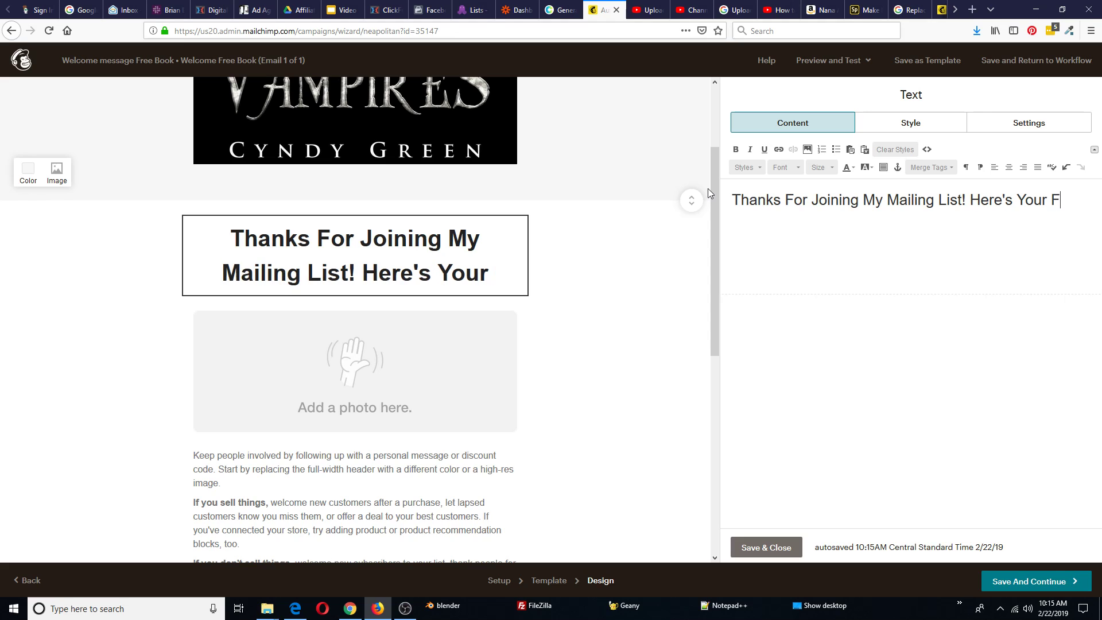
key(BackSpace)
key(BackSpace)
key(BackSpace)
text(ook FIle)
key(BackSpace)
key(BackSpace)
key(BackSpace)
Finish the headline with 'Files:' and delete the Add a photo placeholder block
text(iles:)
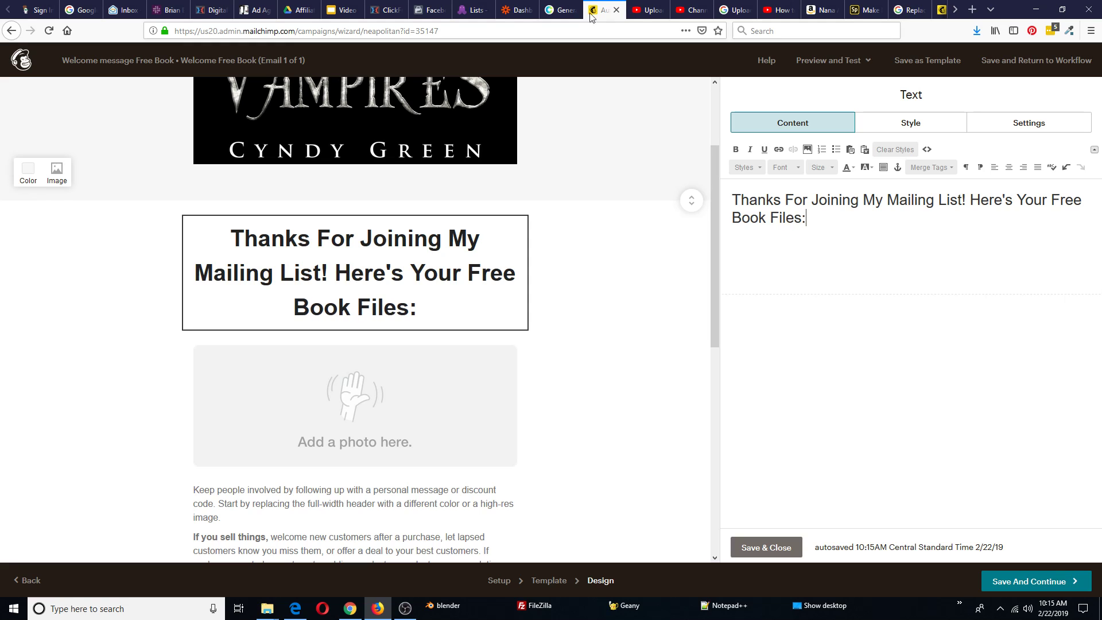
scroll(634, 347, down, 2)
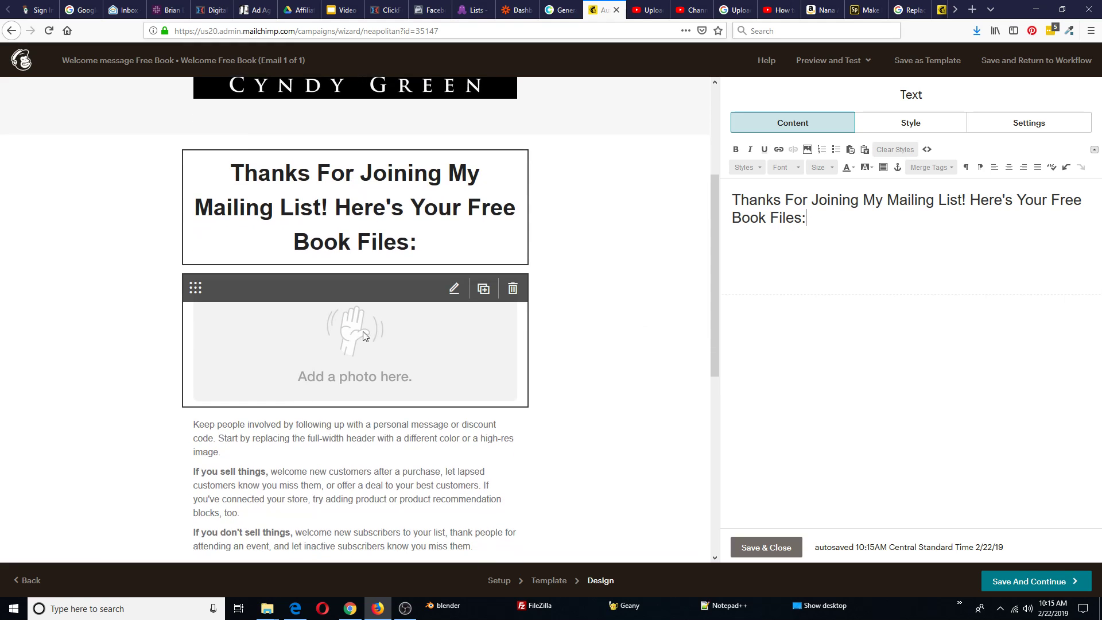
click(512, 290)
click(417, 368)
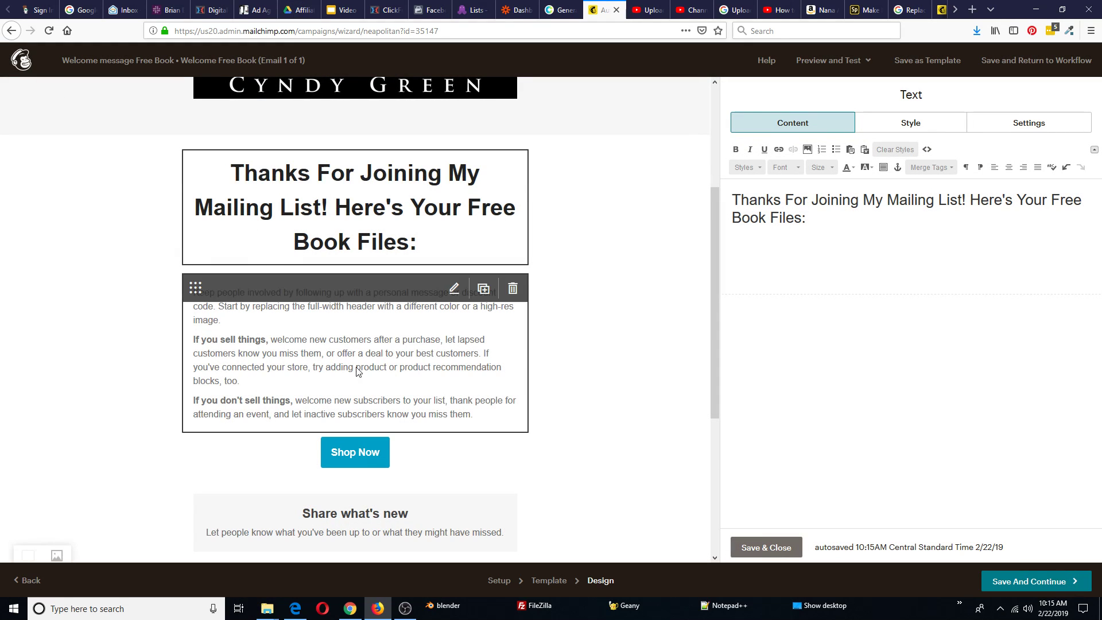
Delete the Shop Now button block
mouse_move(366, 454)
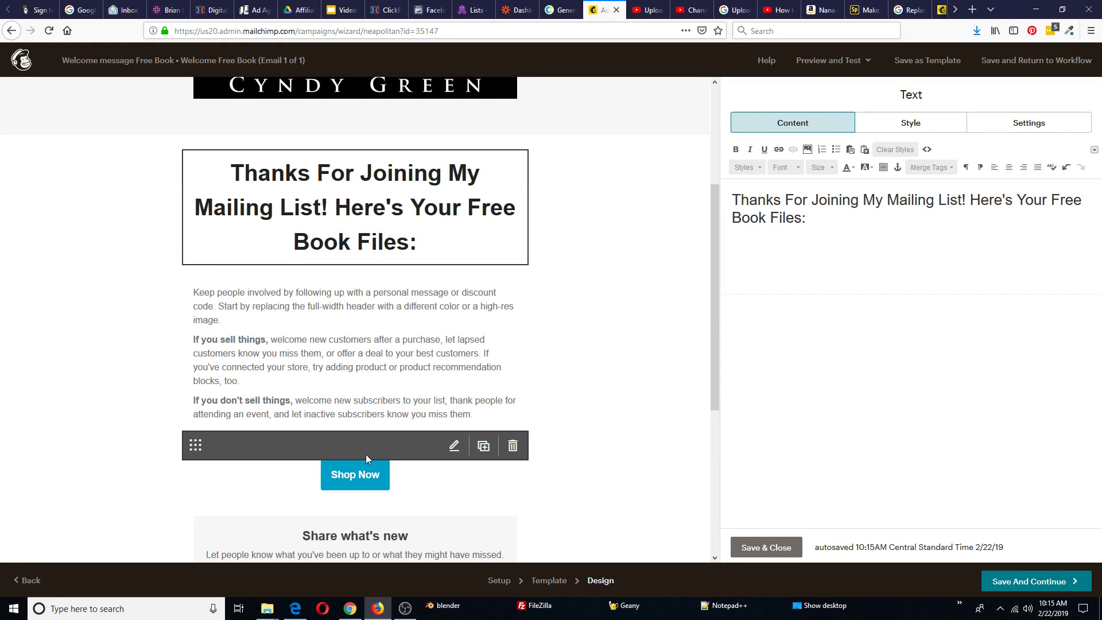
click(512, 446)
key(Escape)
scroll(602, 318, down, 2)
scroll(602, 318, down, 3)
mouse_move(360, 204)
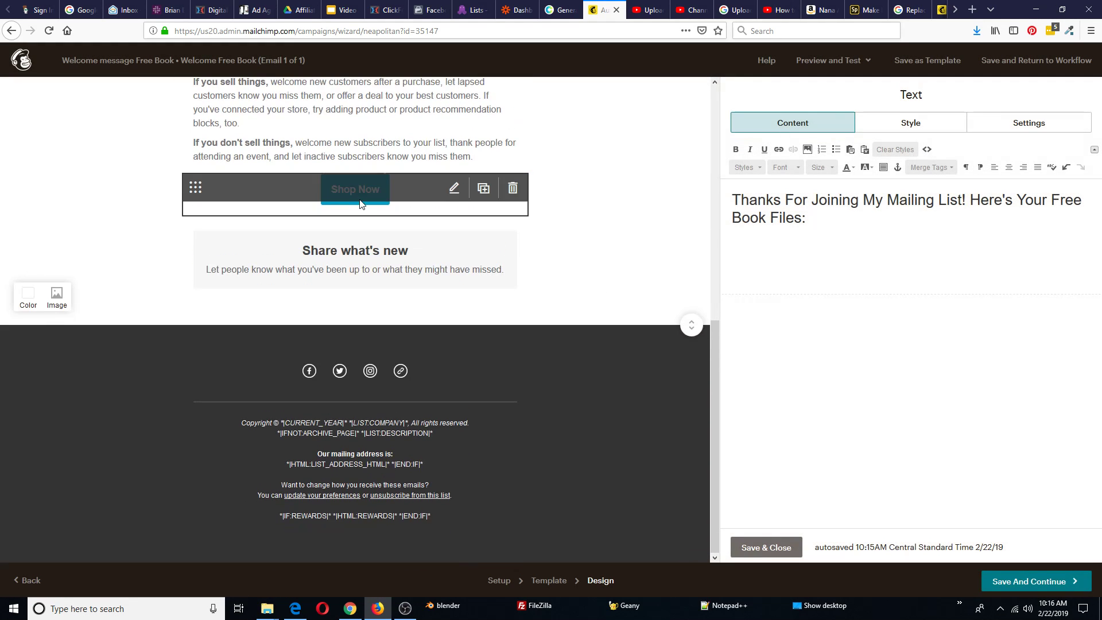
click(505, 191)
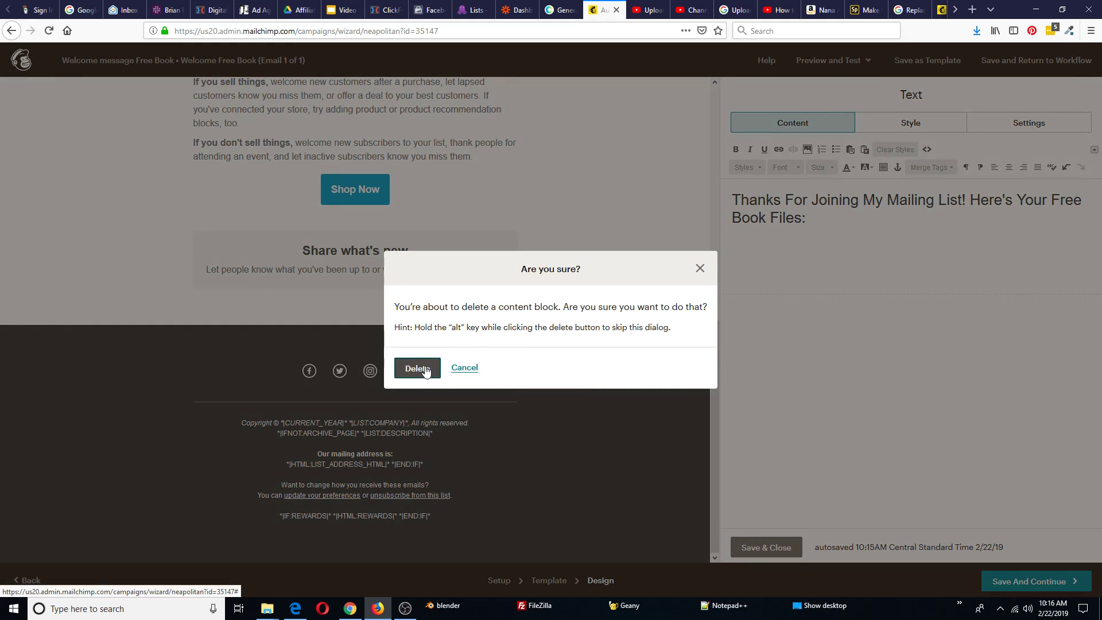
click(419, 368)
Delete the Share what's new section and the footer social follow icons block
click(513, 239)
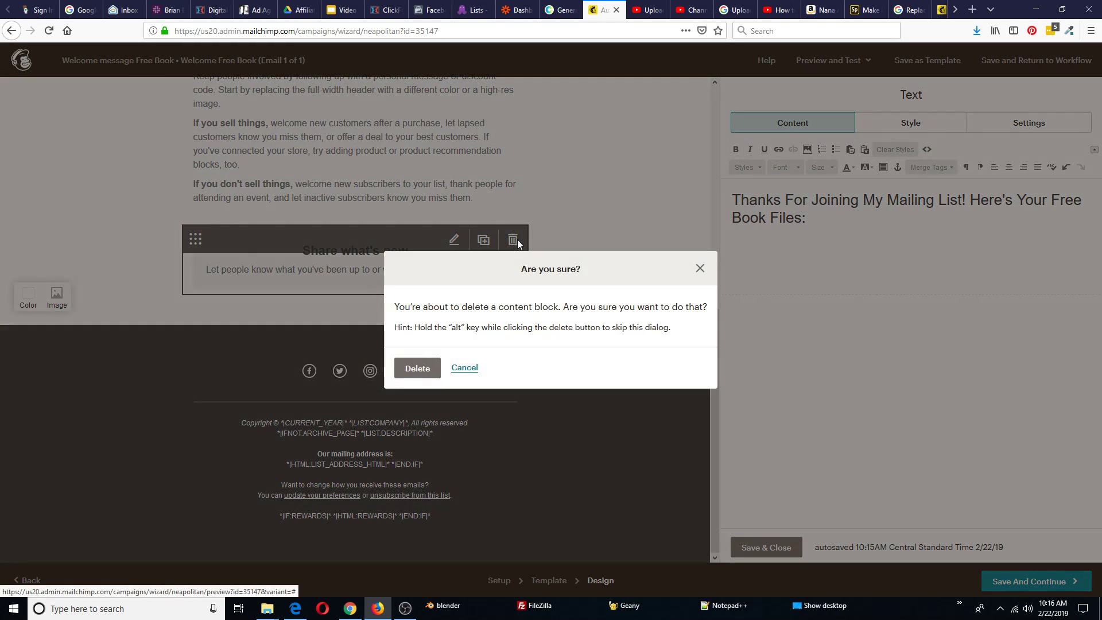
click(427, 369)
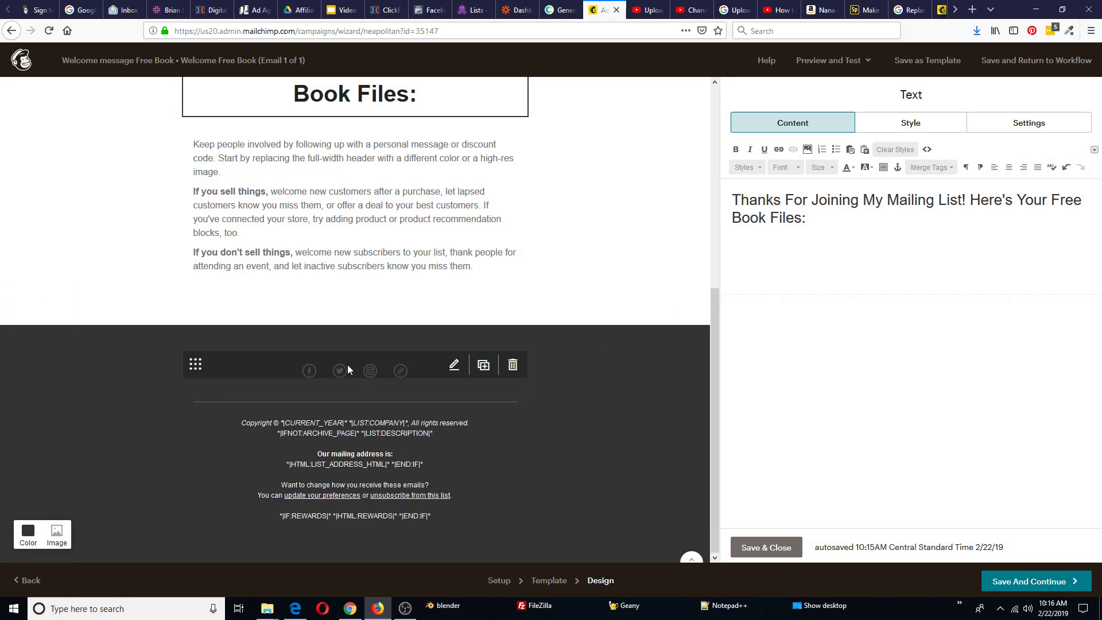
click(453, 365)
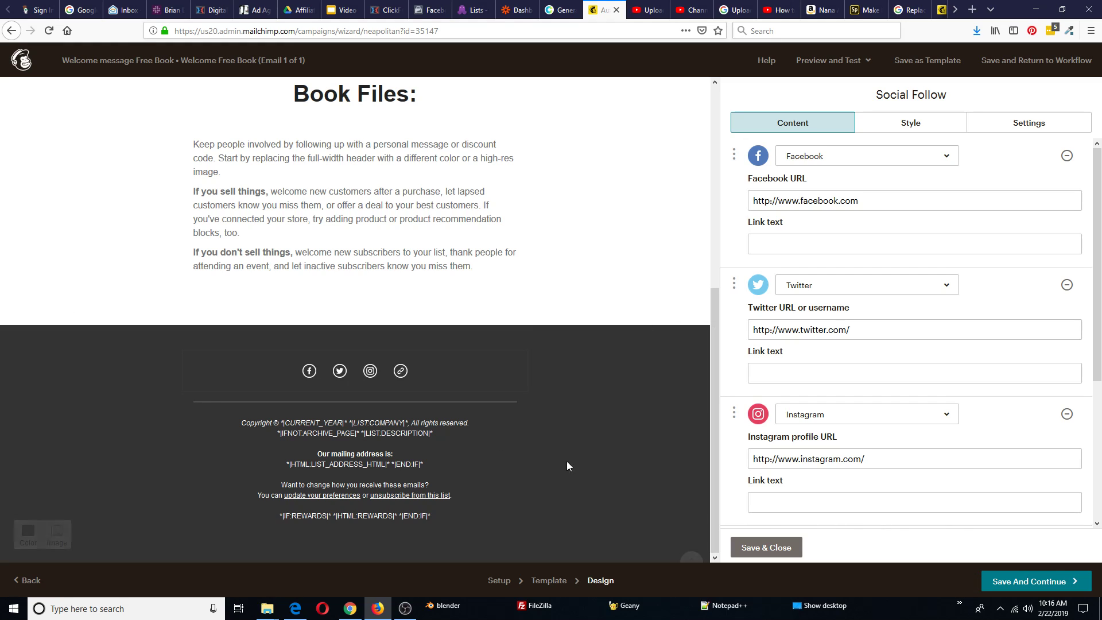
click(753, 553)
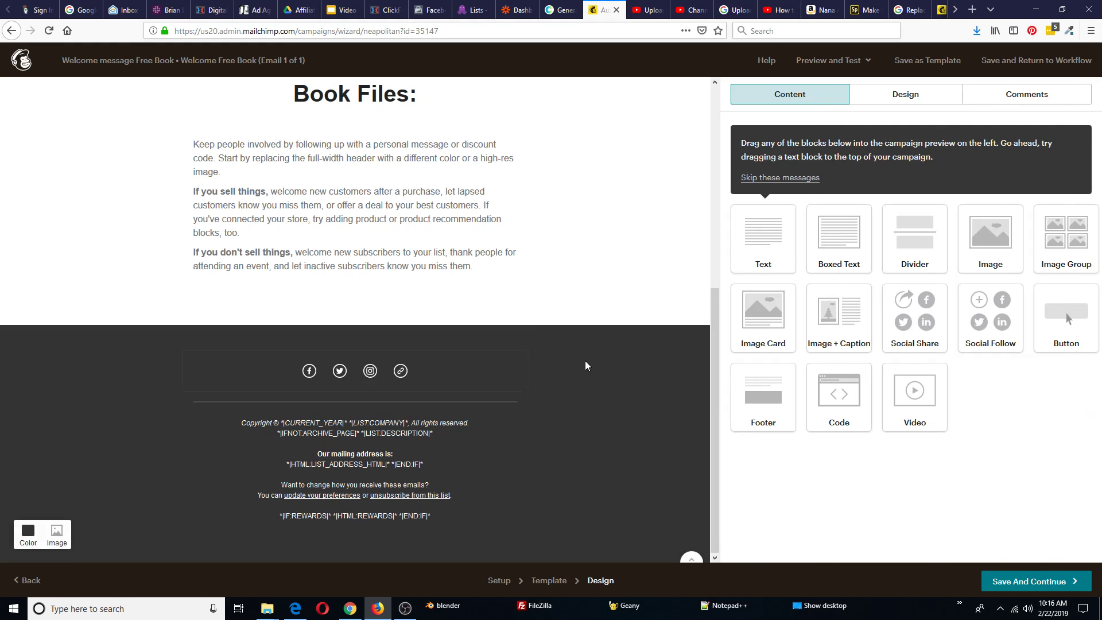
click(511, 365)
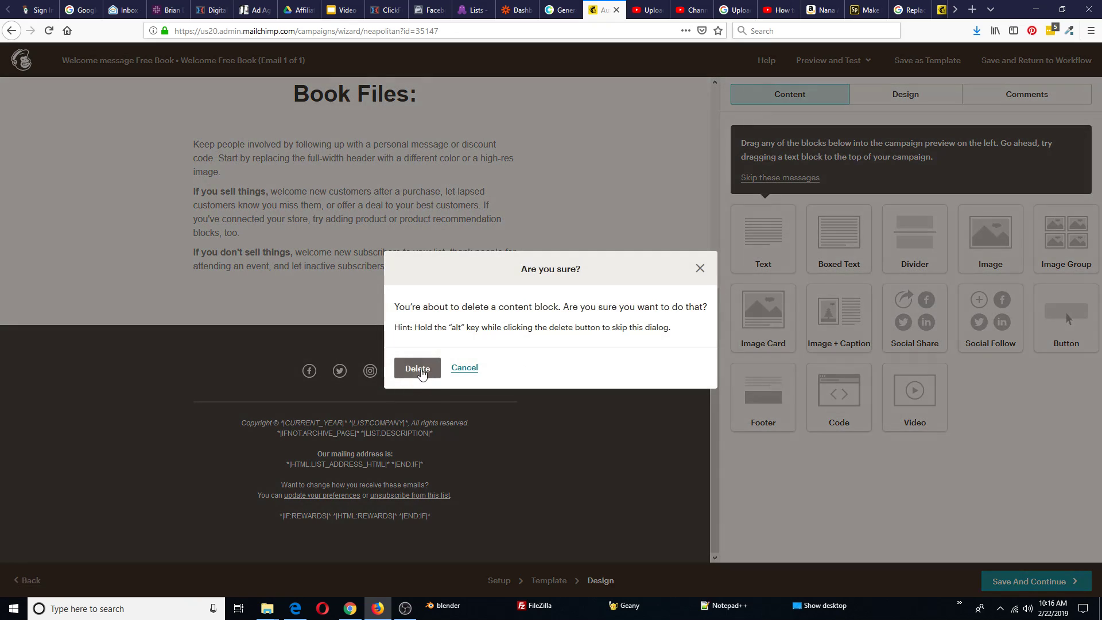
click(418, 369)
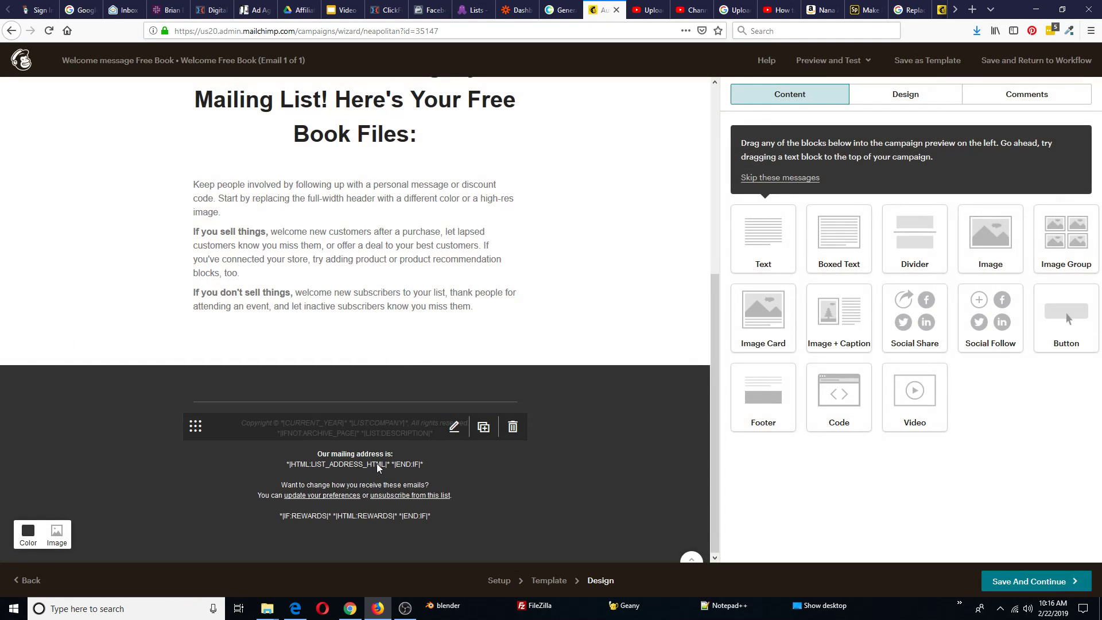
scroll(593, 365, up, 1)
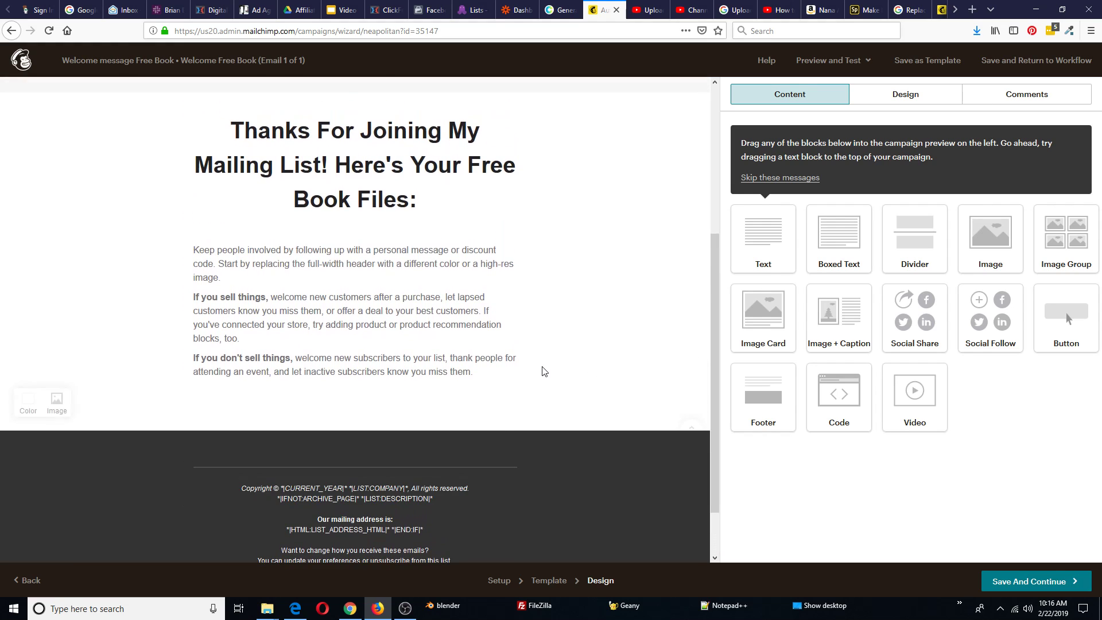
scroll(541, 374, down, 1)
scroll(580, 322, up, 5)
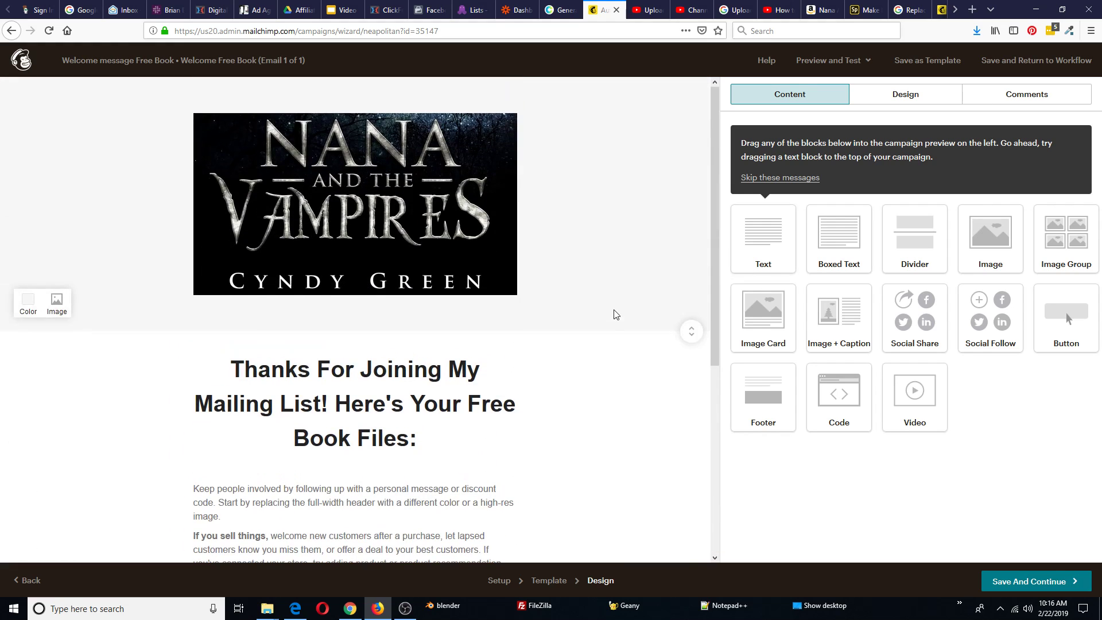
scroll(422, 345, down, 3)
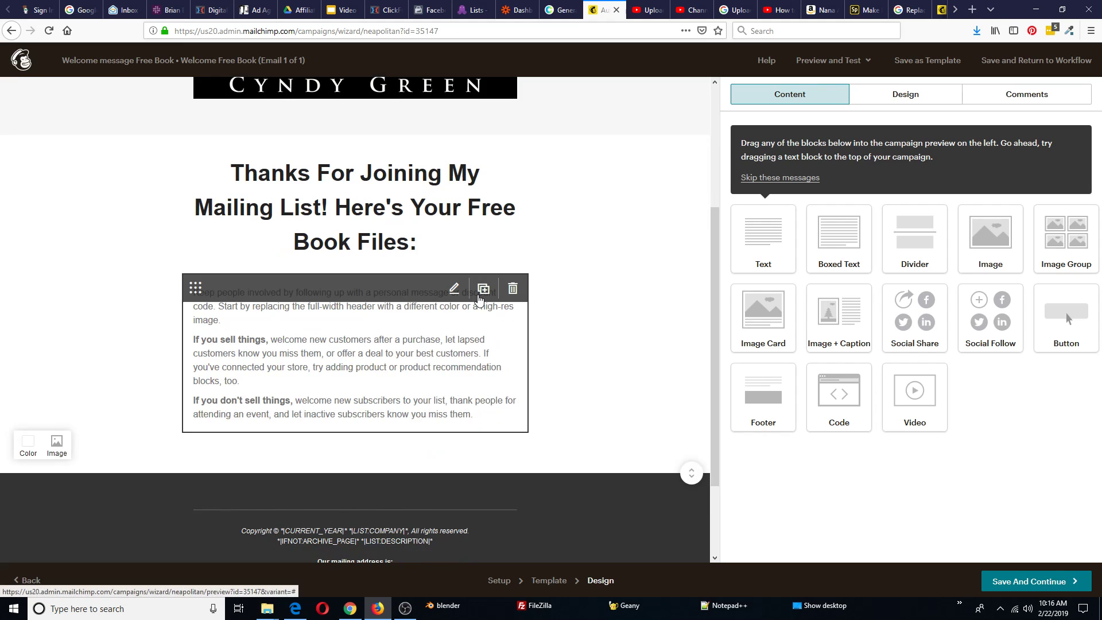
Replace the body paragraphs with 'Click Here for .mobi Download' and start a 'Click Here for .' line
click(453, 289)
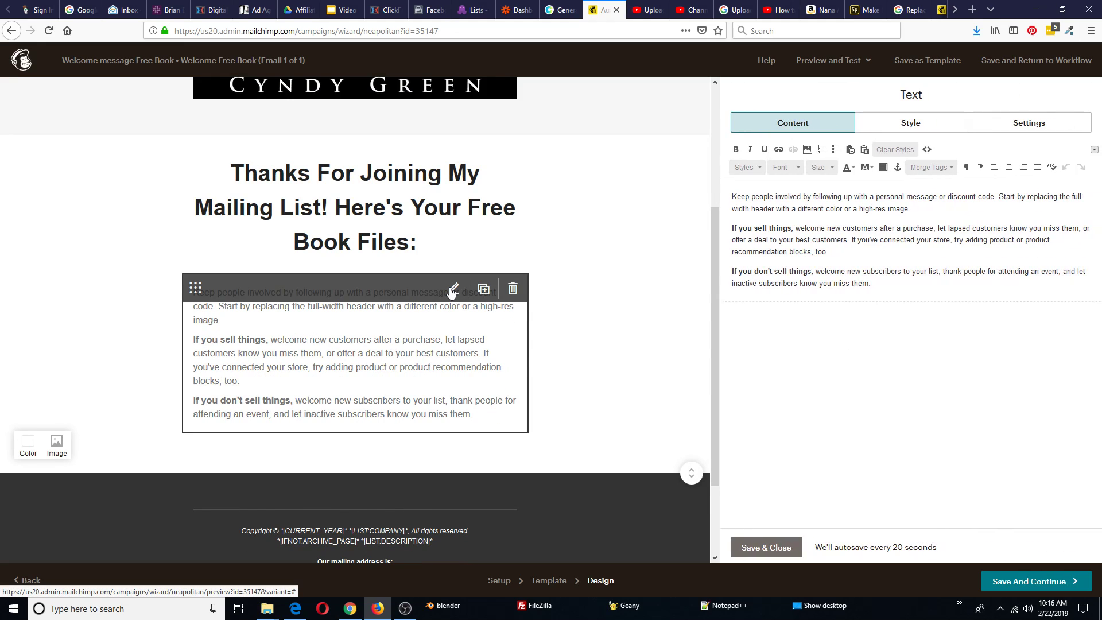
drag(881, 288, 725, 191)
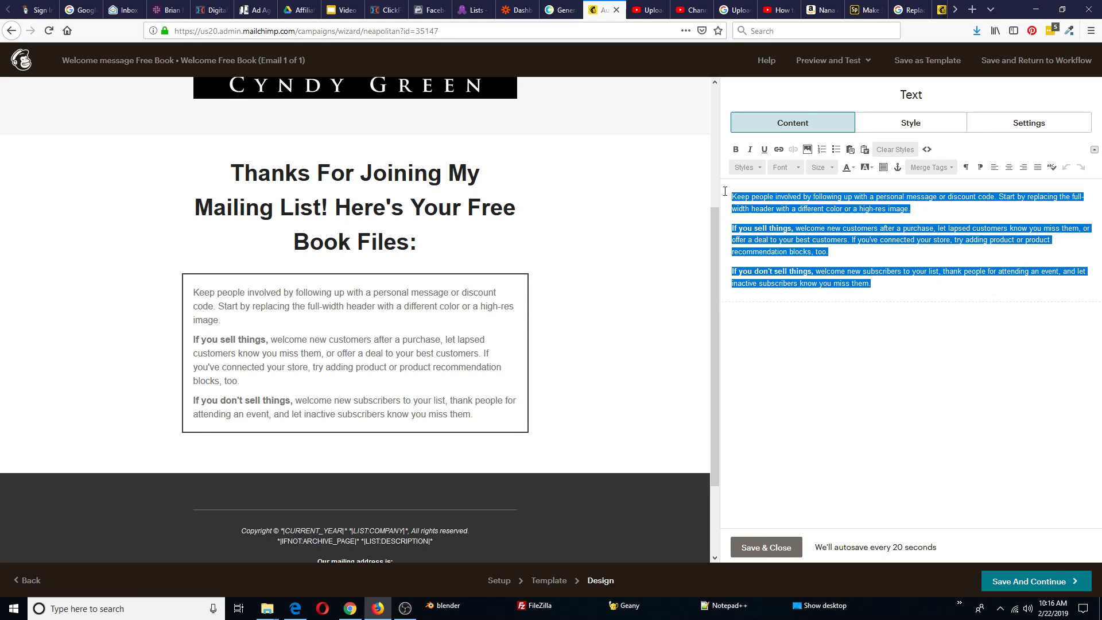
text(Click Here for .mobi Download)
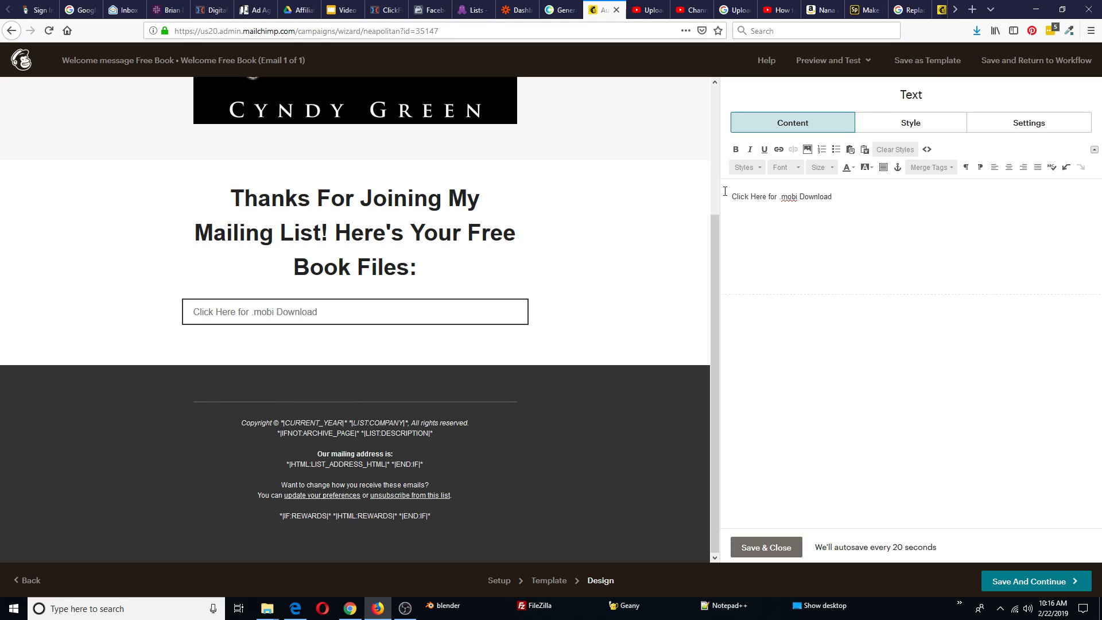
key(Return)
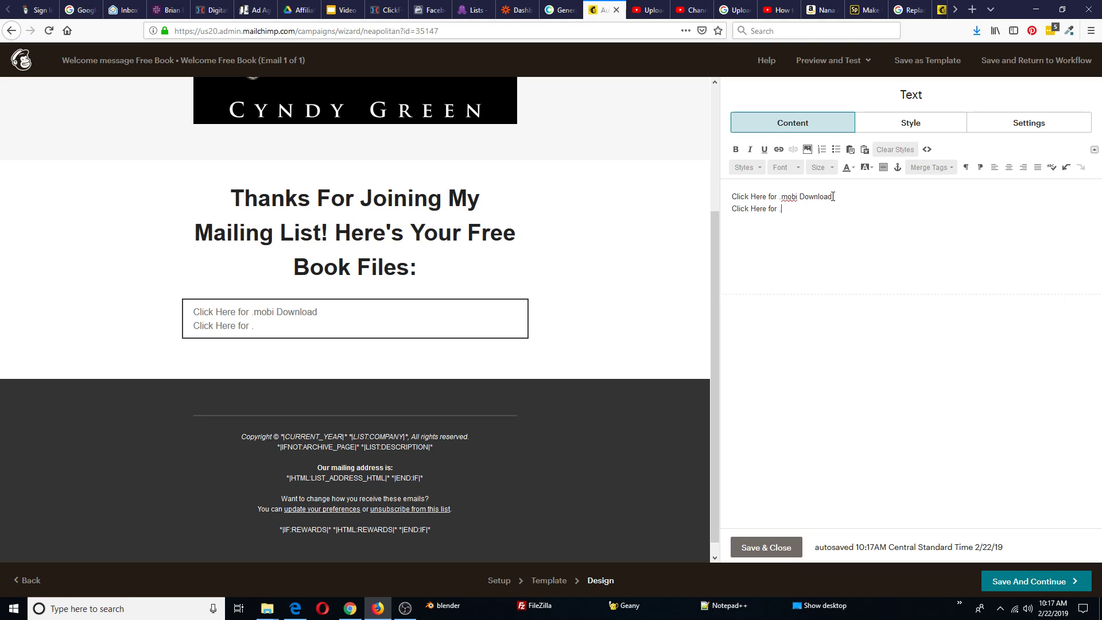
drag(832, 196, 739, 198)
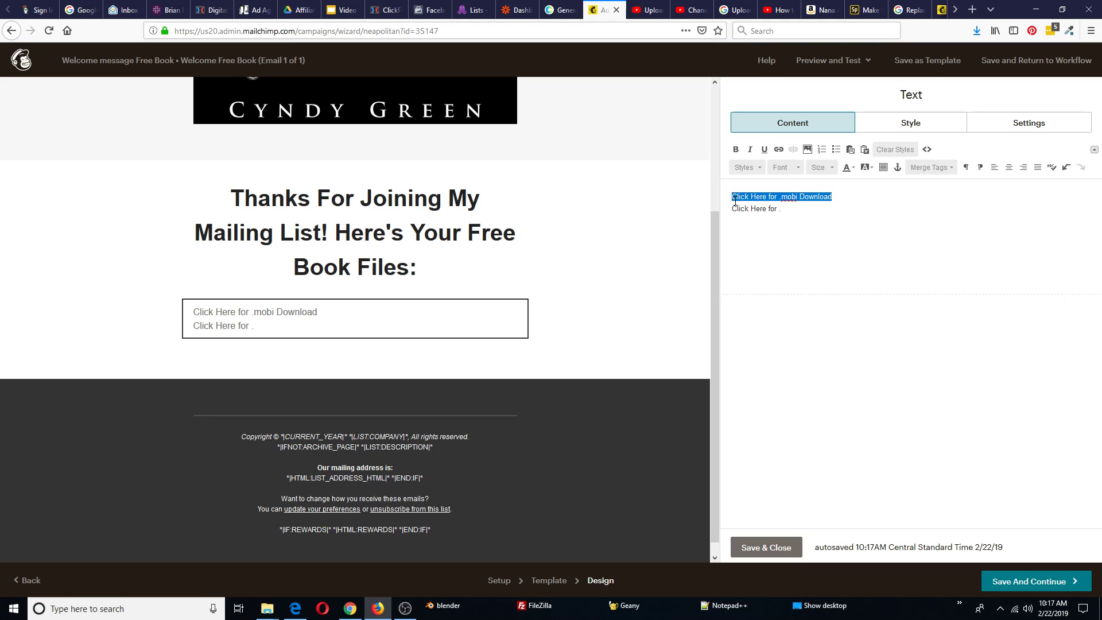
Set the .mobi line's link type to File and start a new file upload
click(778, 149)
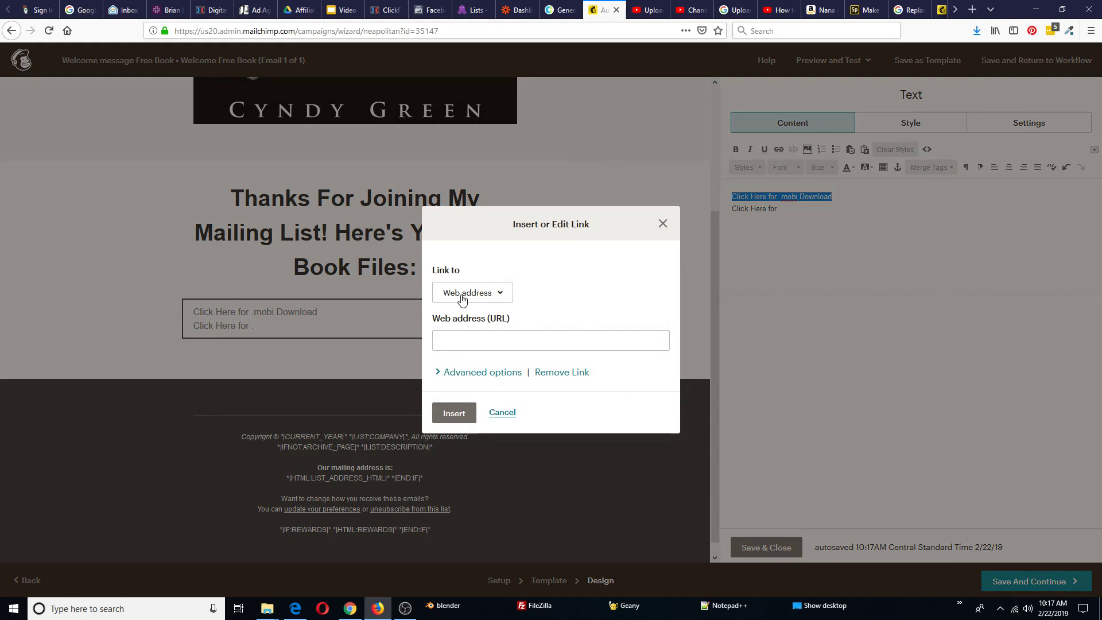
click(500, 295)
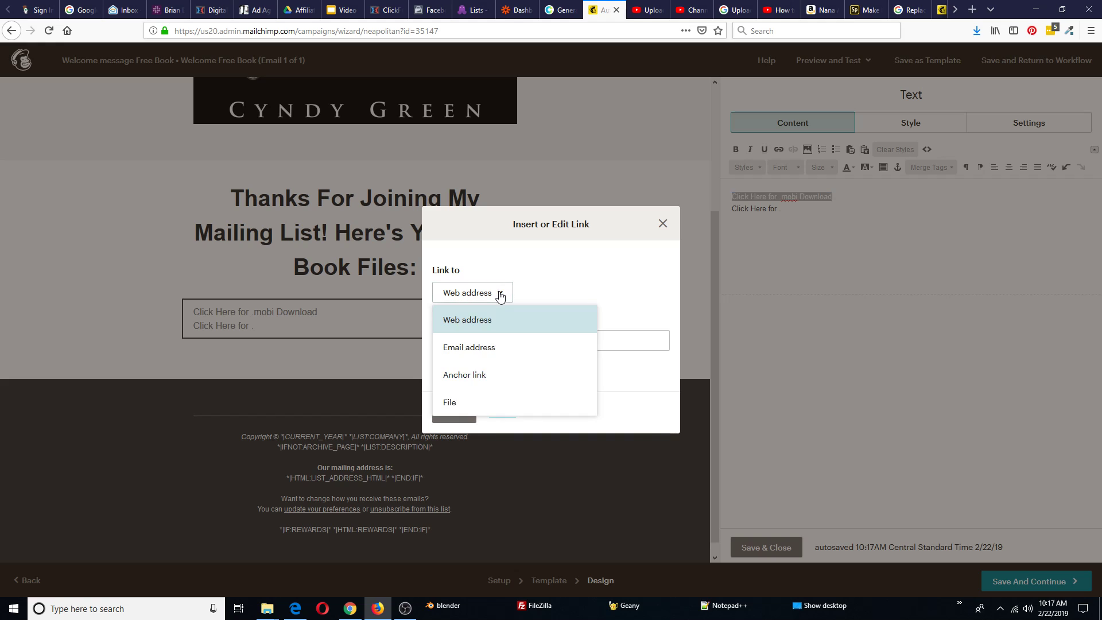
click(462, 404)
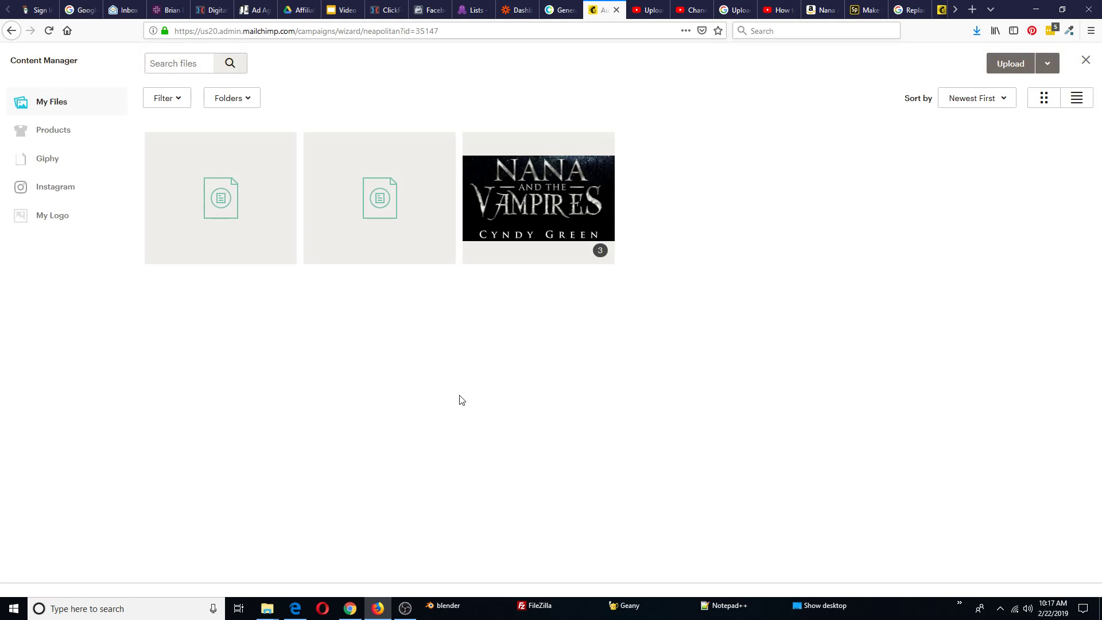
click(1009, 65)
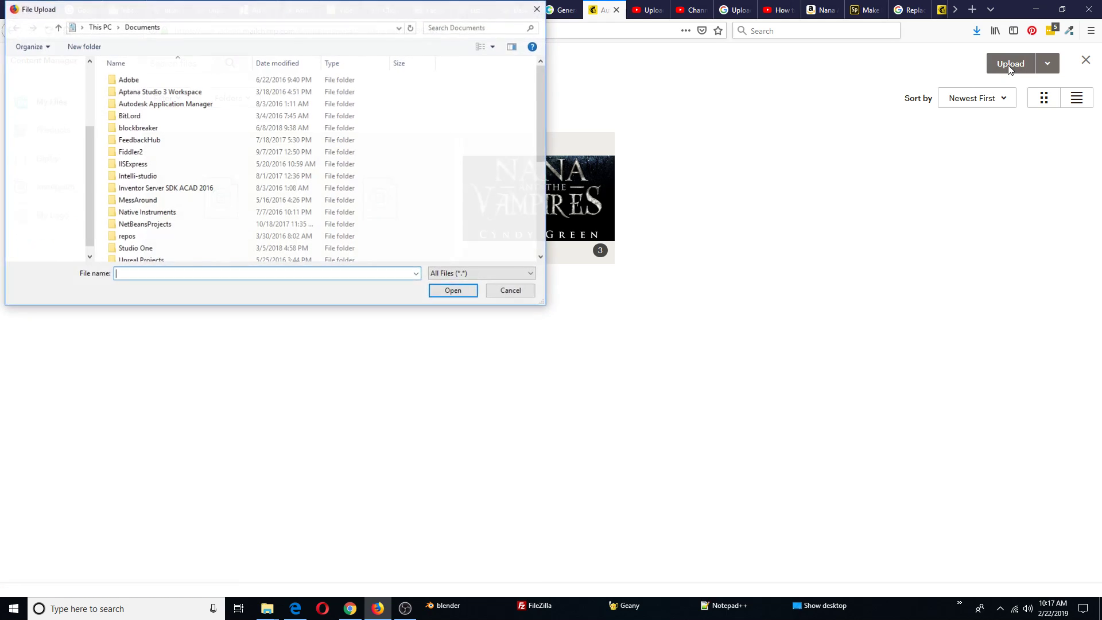
Upload the .mobi book from Desktop > MARKETING > affiliate-bootcamp > AUTHOR_COURSE > book-files and insert the link
drag(178, 0, 352, 114)
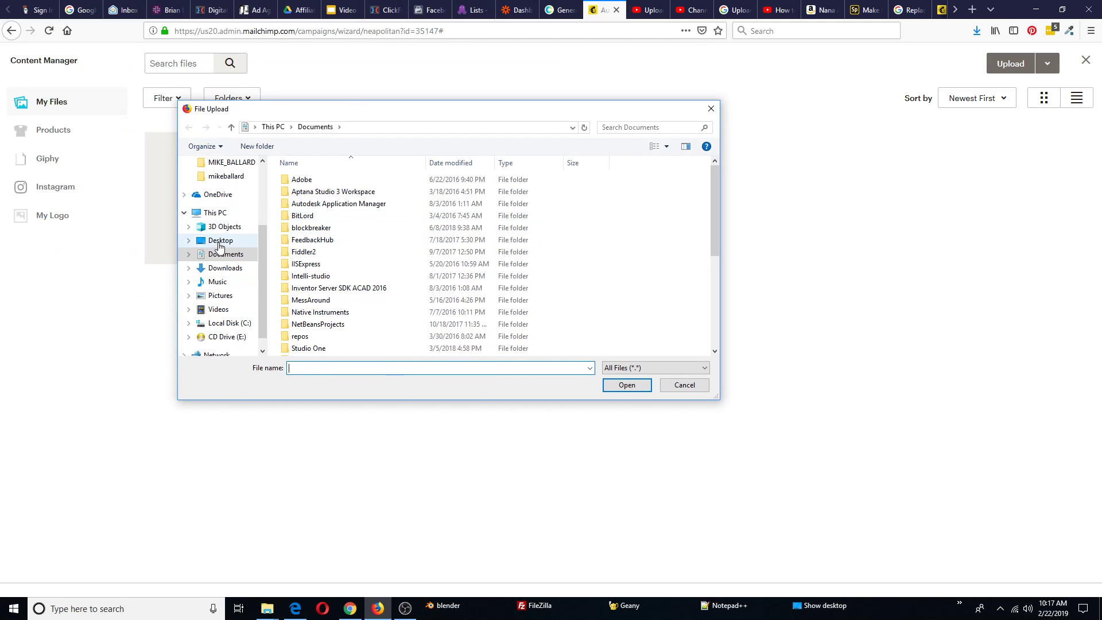
click(220, 241)
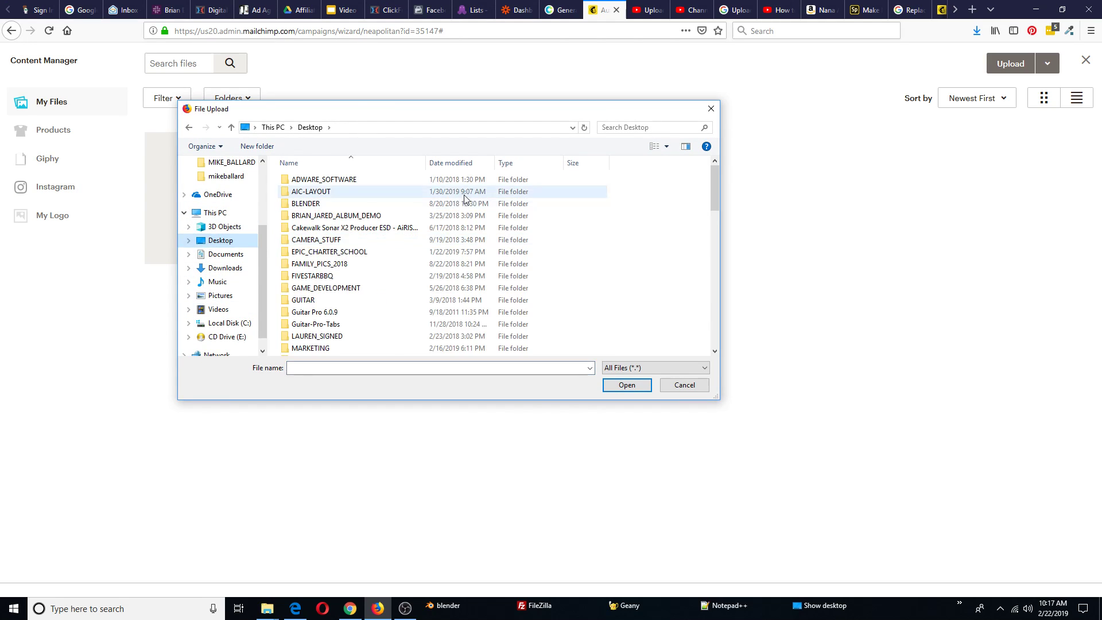
scroll(382, 267, down, 1)
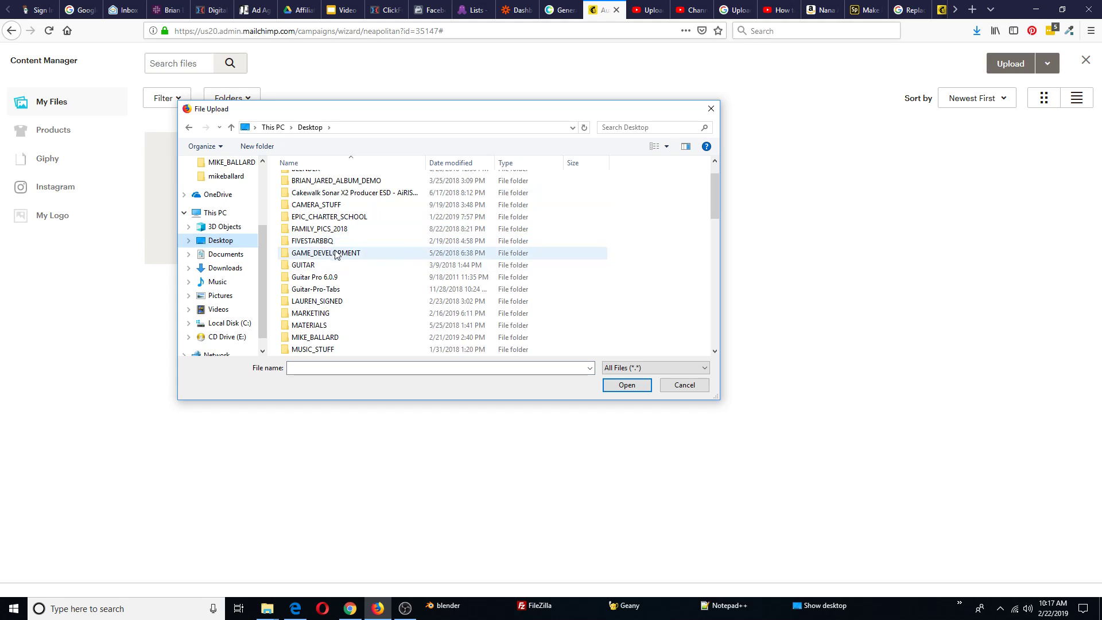
click(330, 315)
double_click(329, 316)
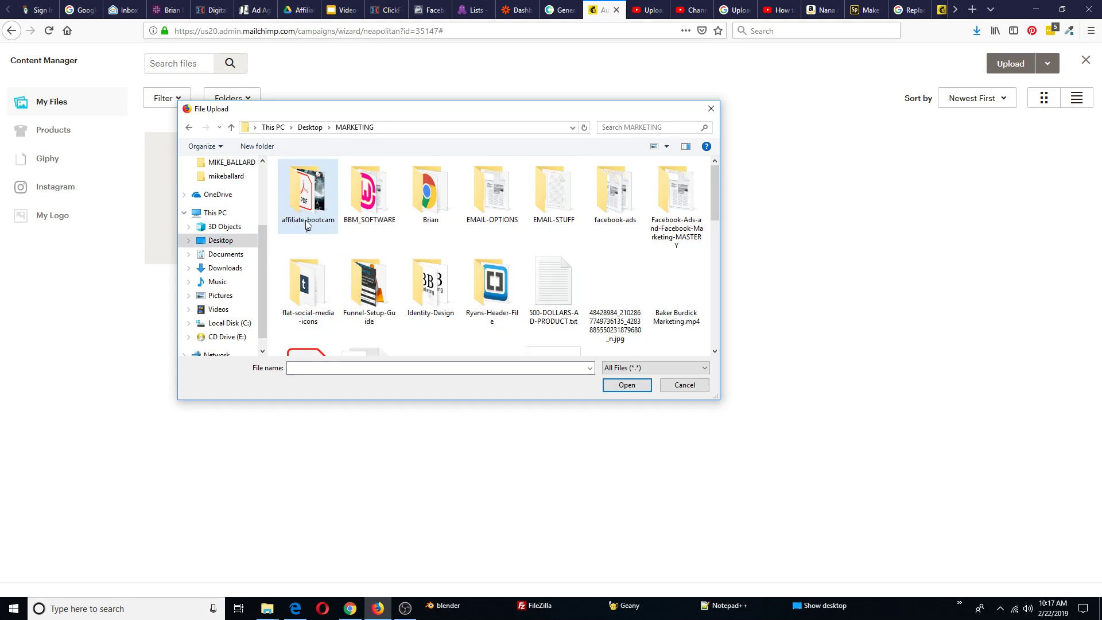
double_click(307, 198)
double_click(305, 198)
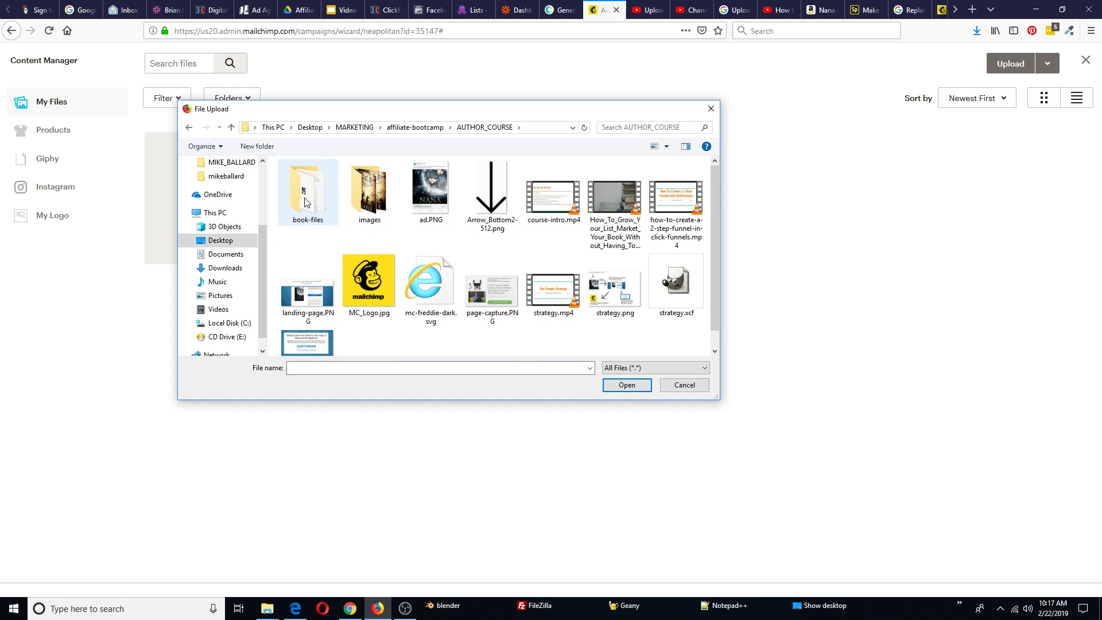
double_click(317, 197)
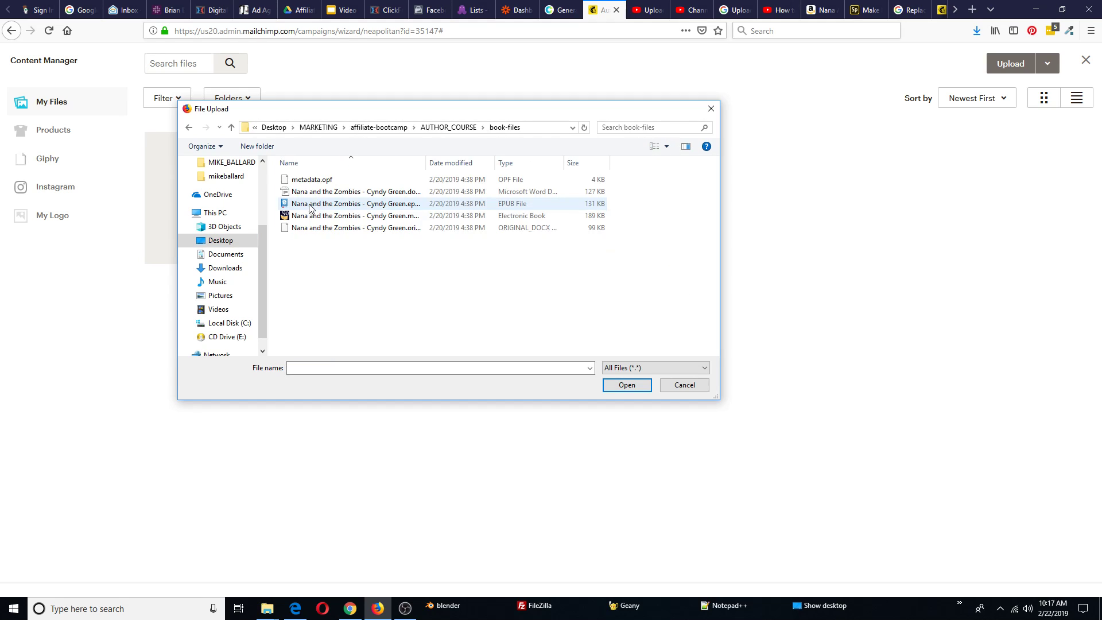
drag(426, 164, 523, 175)
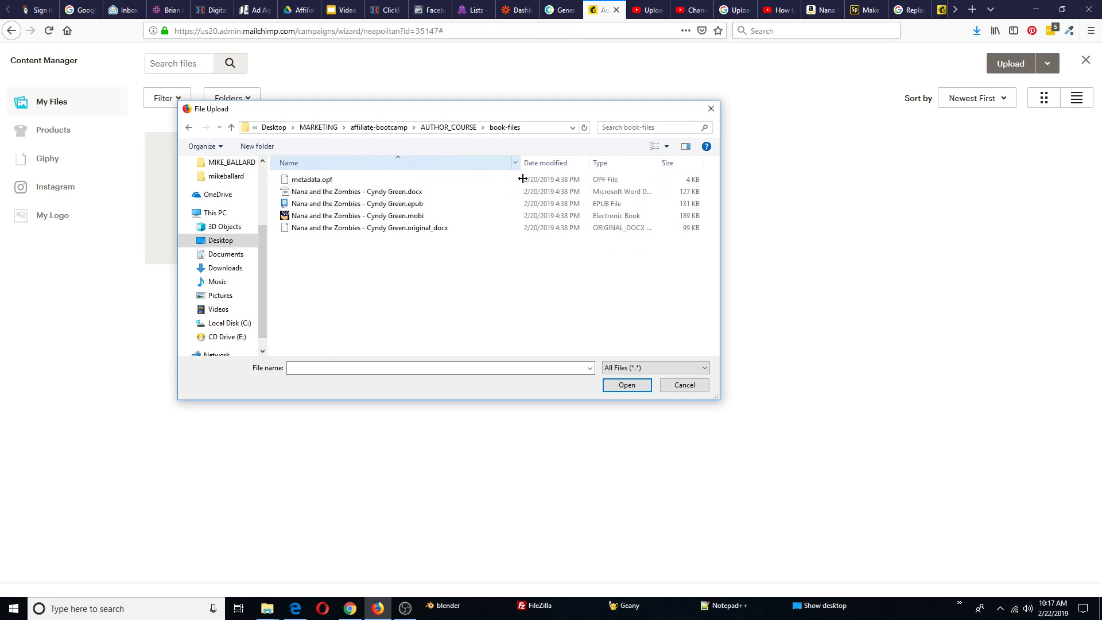
double_click(395, 218)
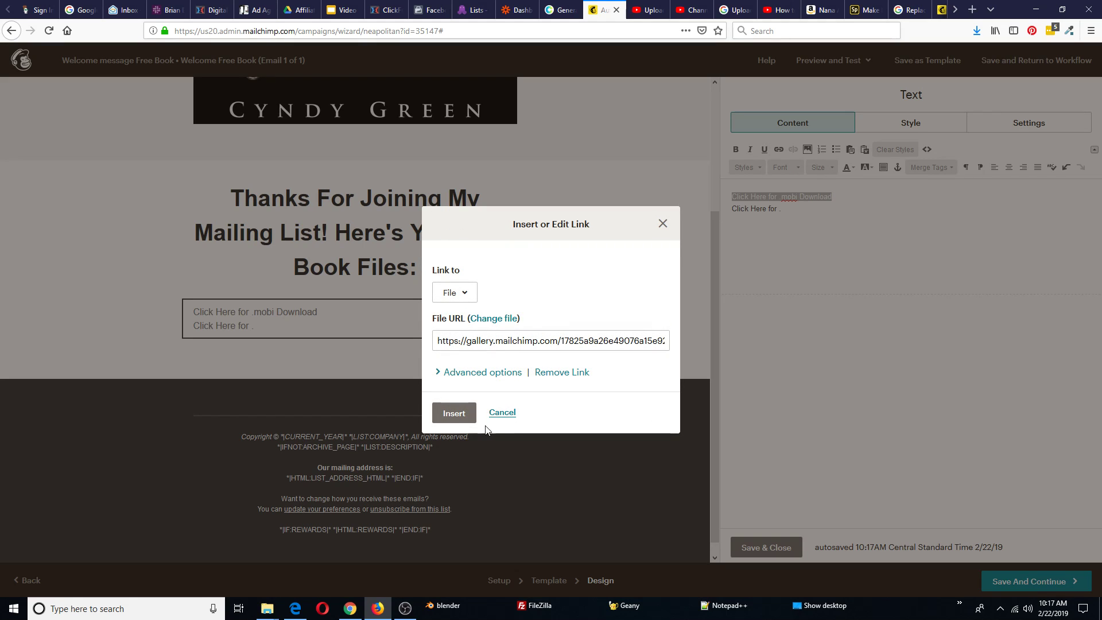
click(451, 414)
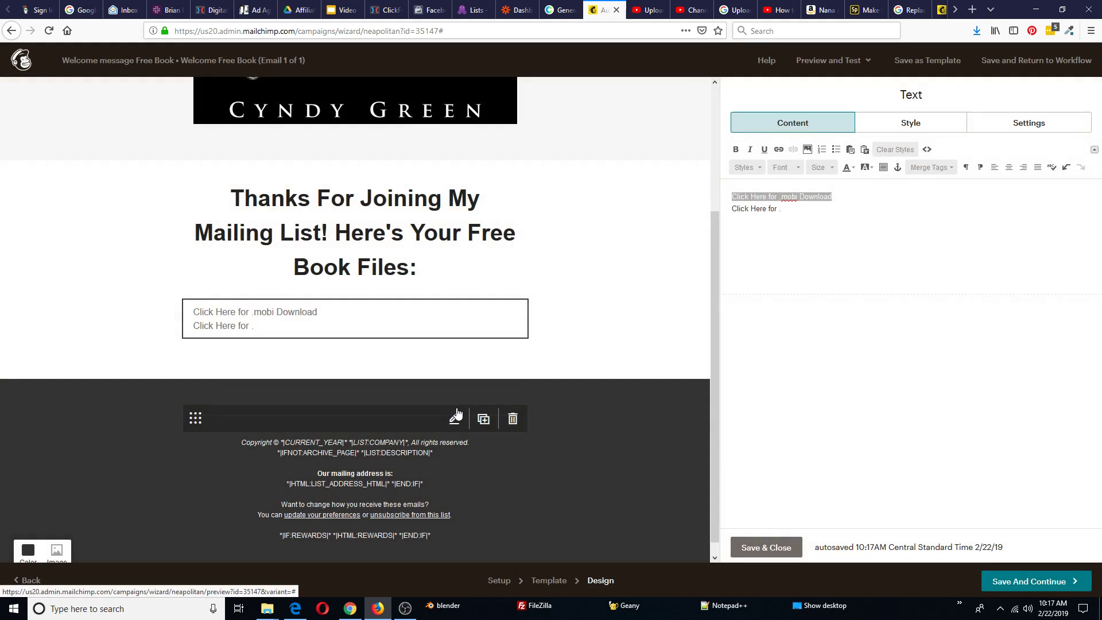
Complete 'Click Here for .epub Download' and link it to the .epub file uploaded from book-files
click(788, 209)
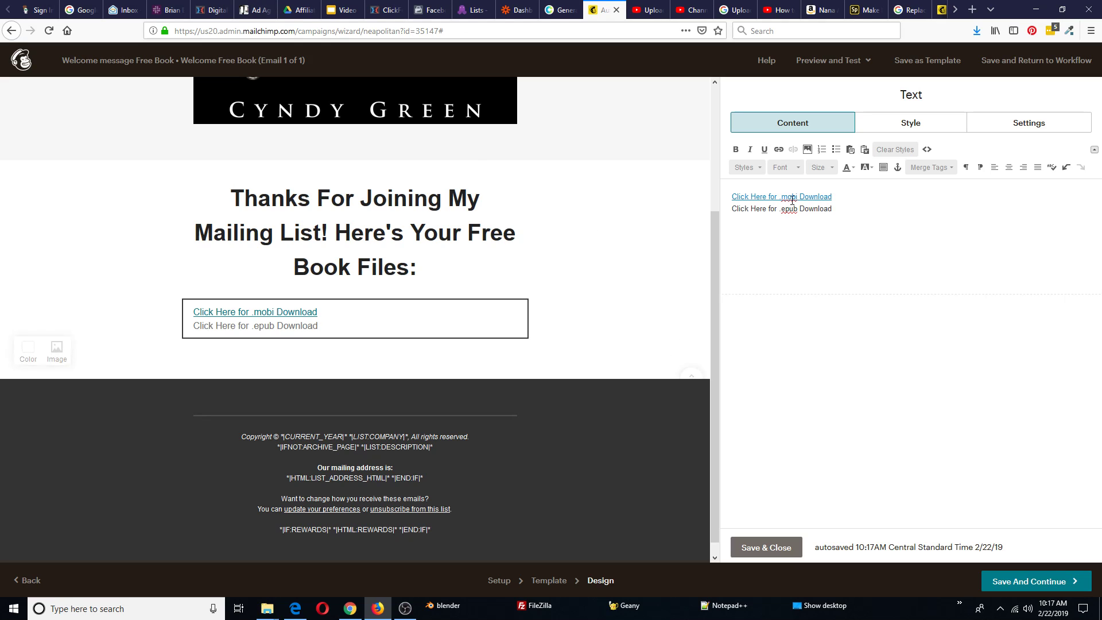
drag(833, 210, 738, 214)
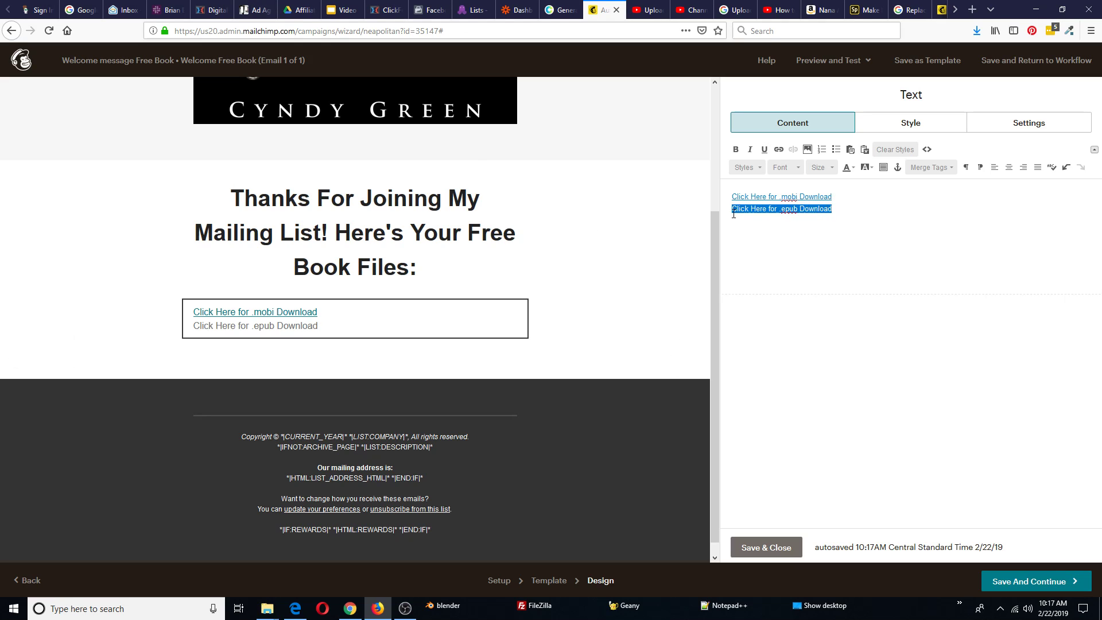
click(778, 150)
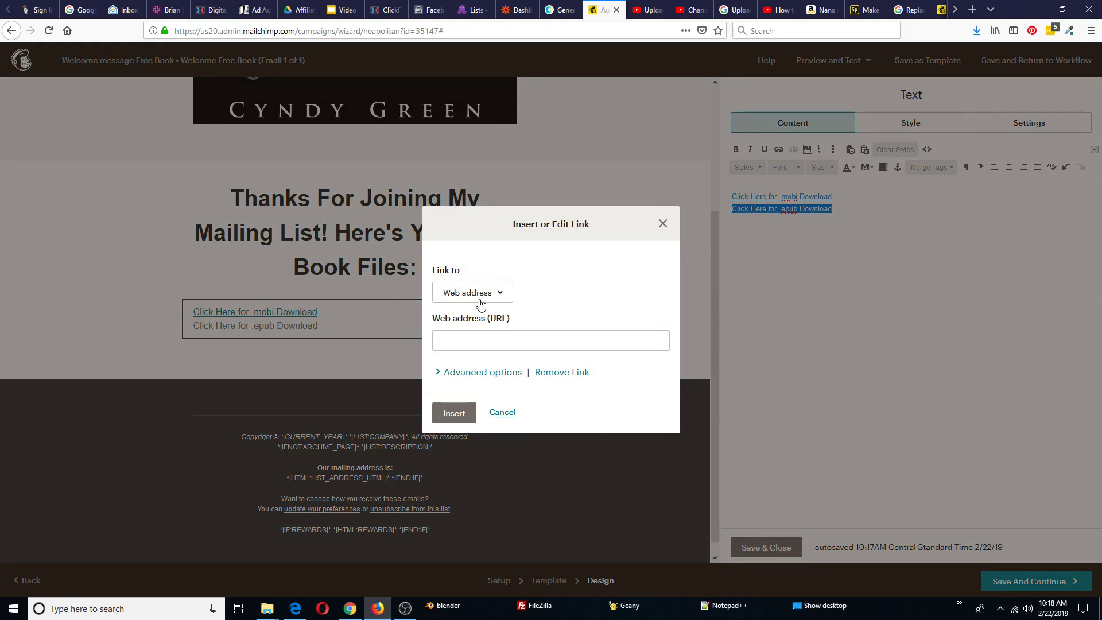
click(480, 303)
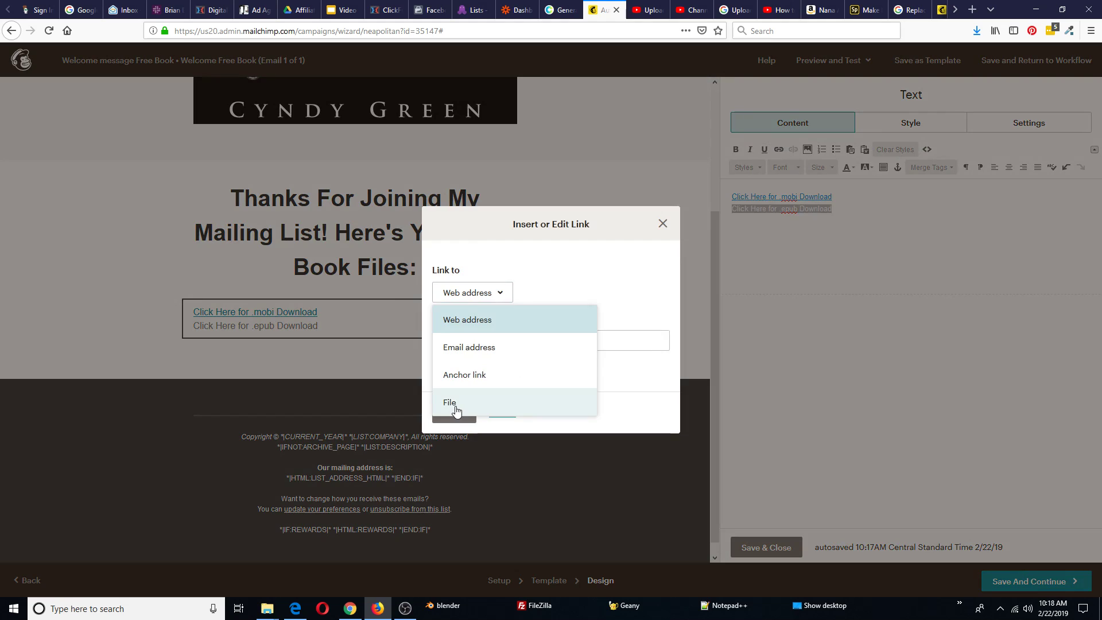
click(450, 403)
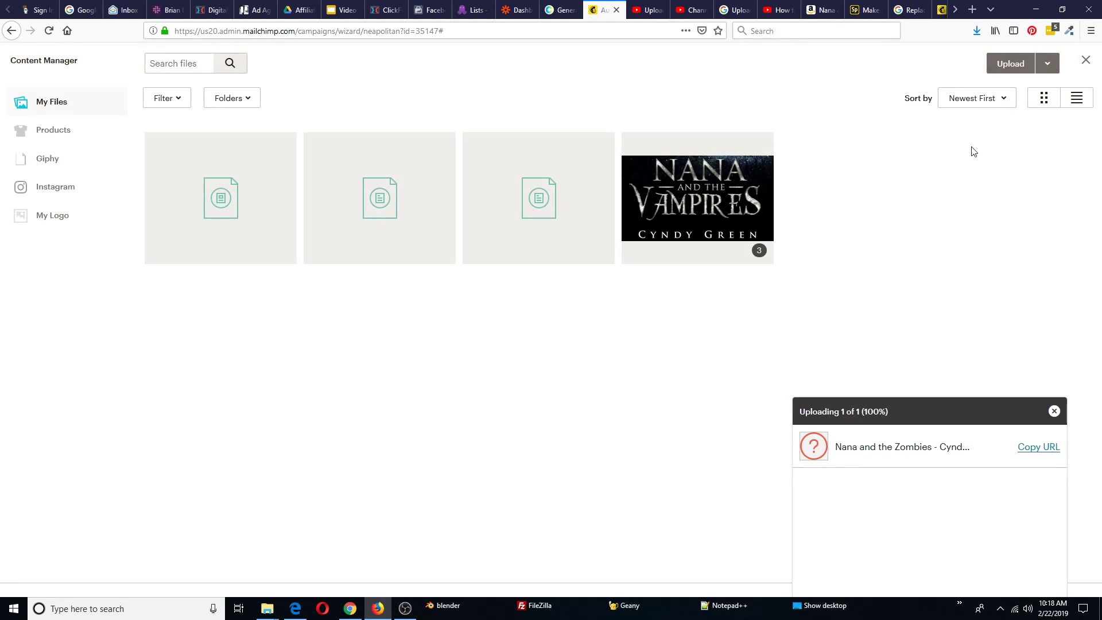
click(1015, 64)
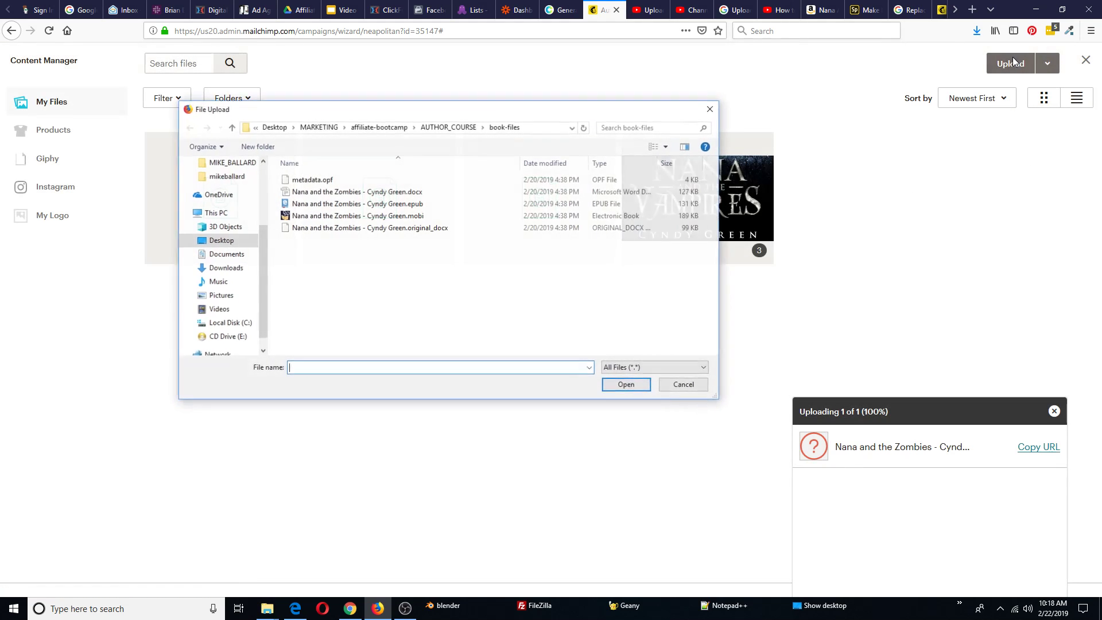
double_click(416, 204)
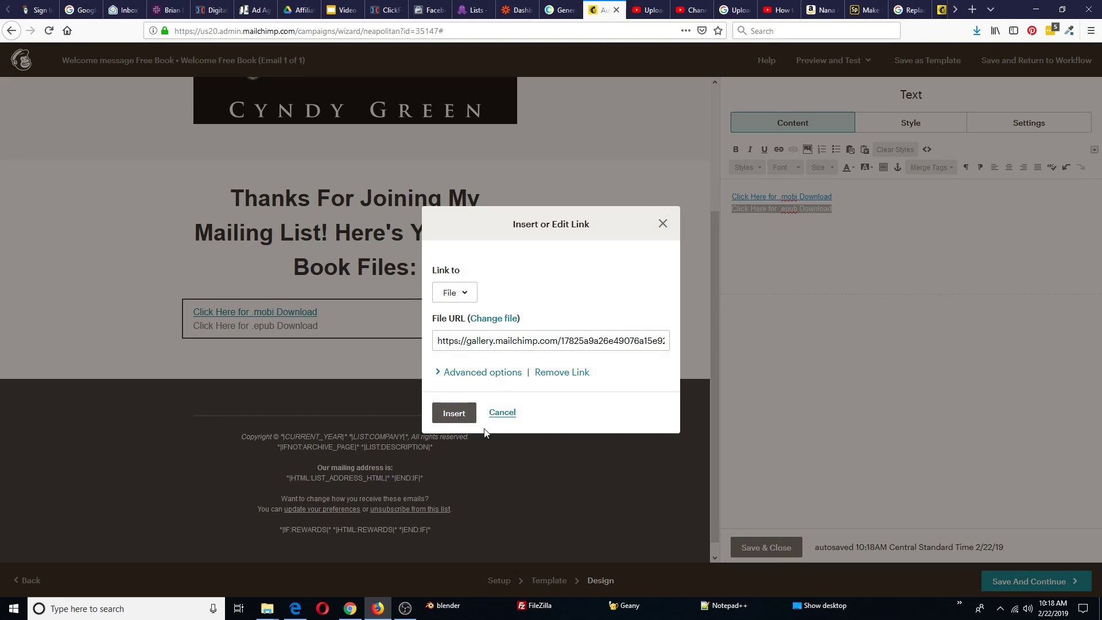
click(455, 413)
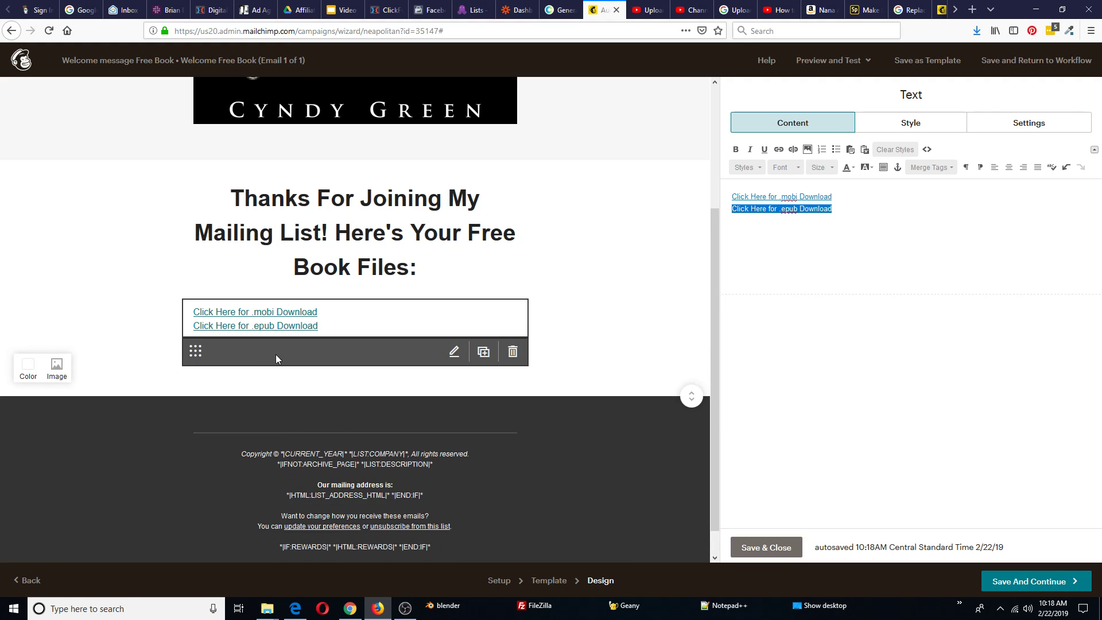
Check the email preview, then Save & Close the text block holding both book download links
scroll(644, 279, up, 3)
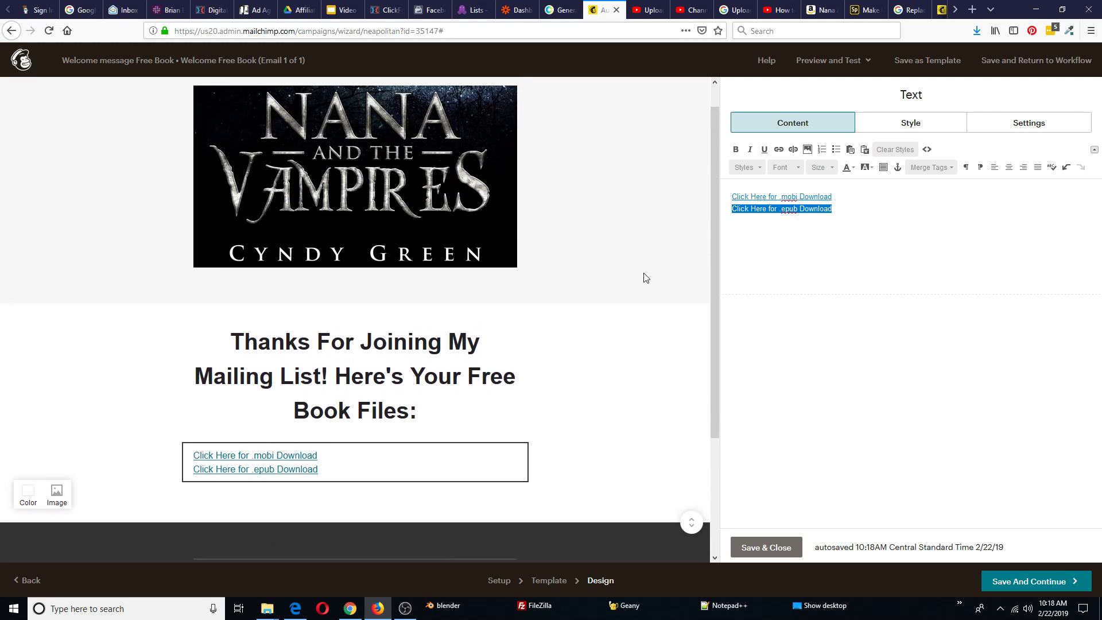
scroll(614, 276, down, 2)
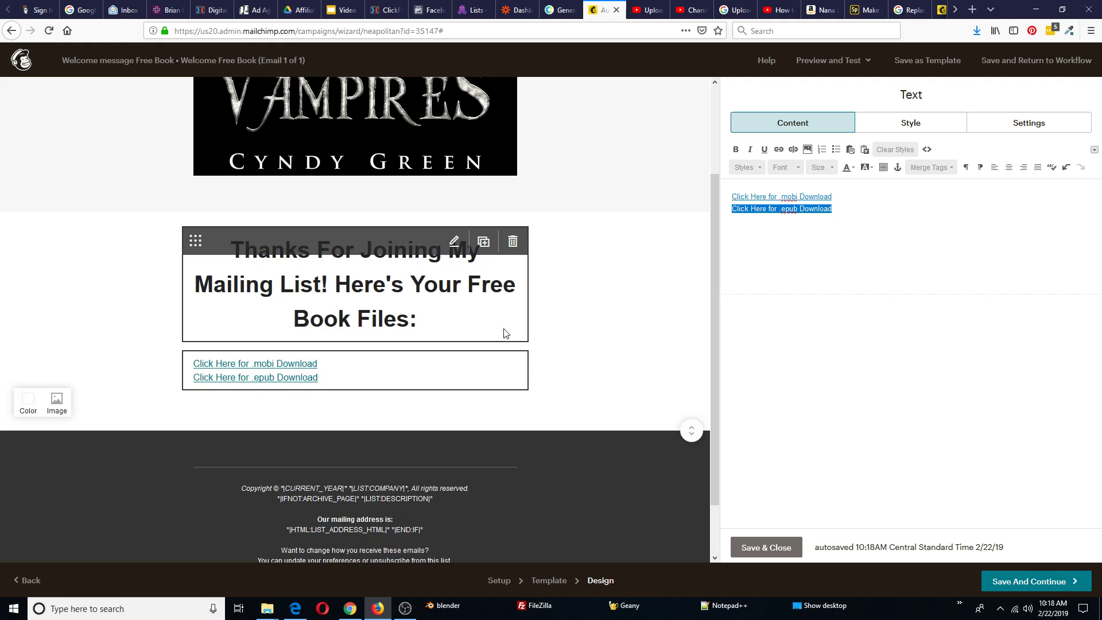
scroll(580, 291, up, 2)
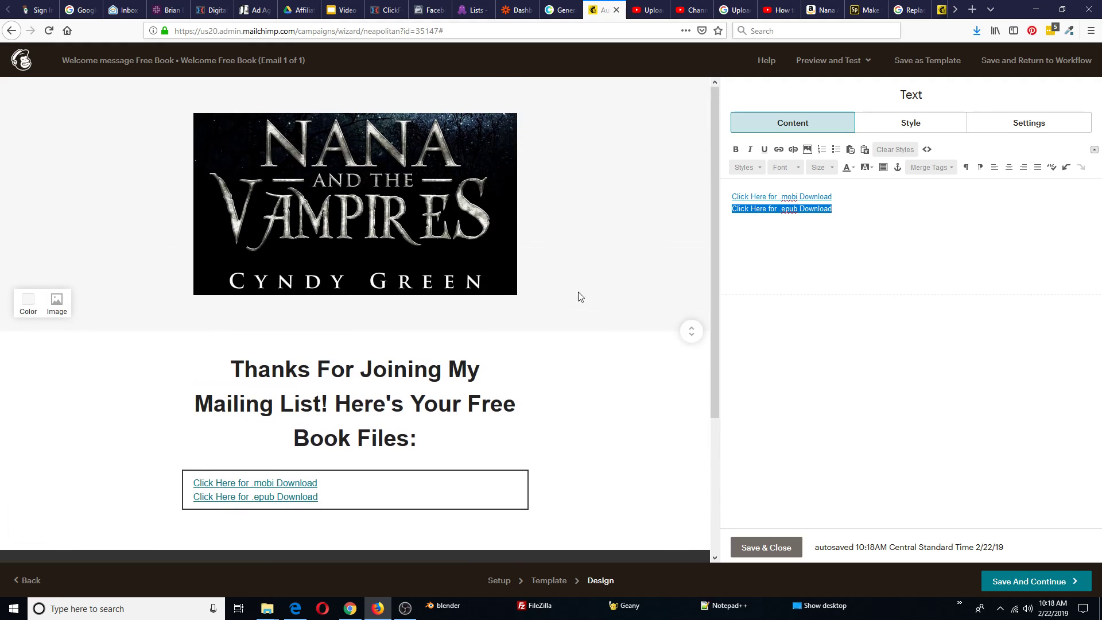
click(766, 547)
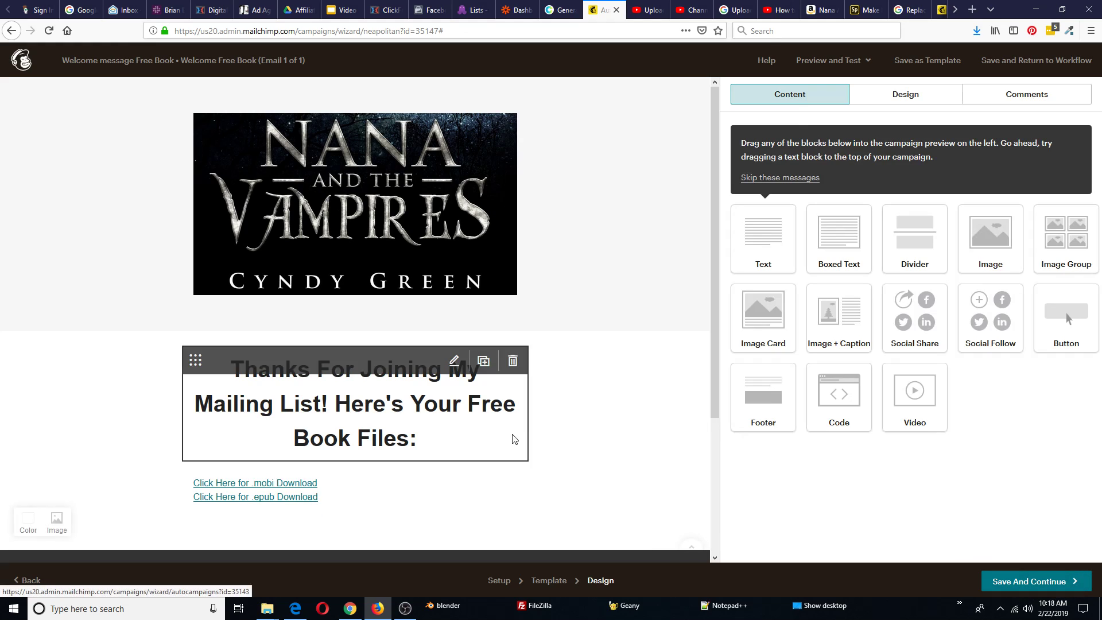
Save the free-book email design and advance the Welcome message Free Book workflow to its confirm page
click(1026, 583)
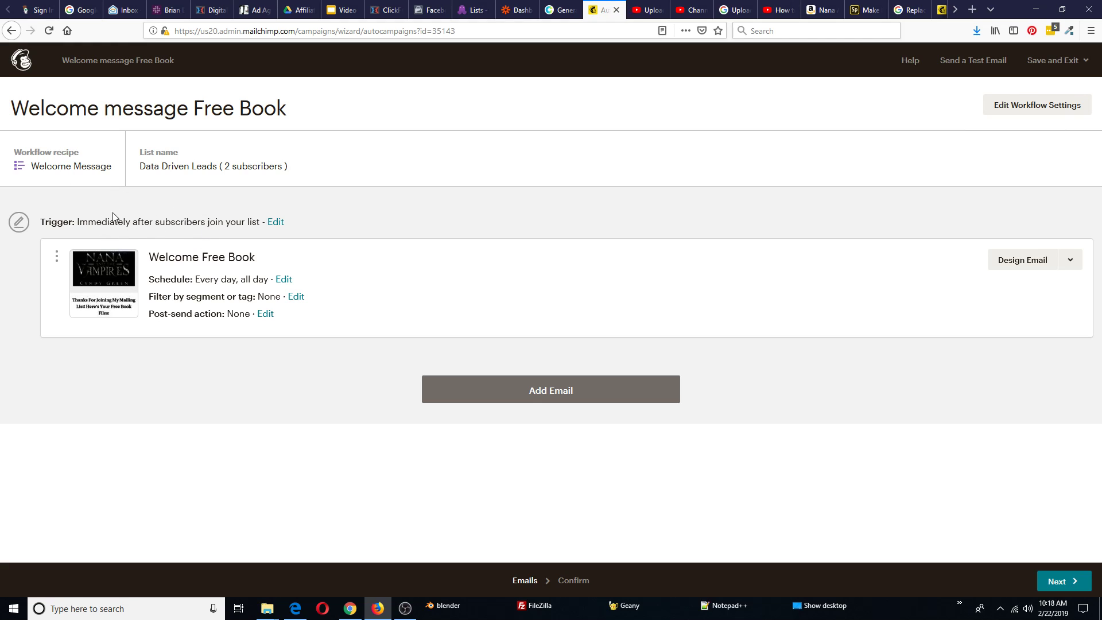
click(1063, 582)
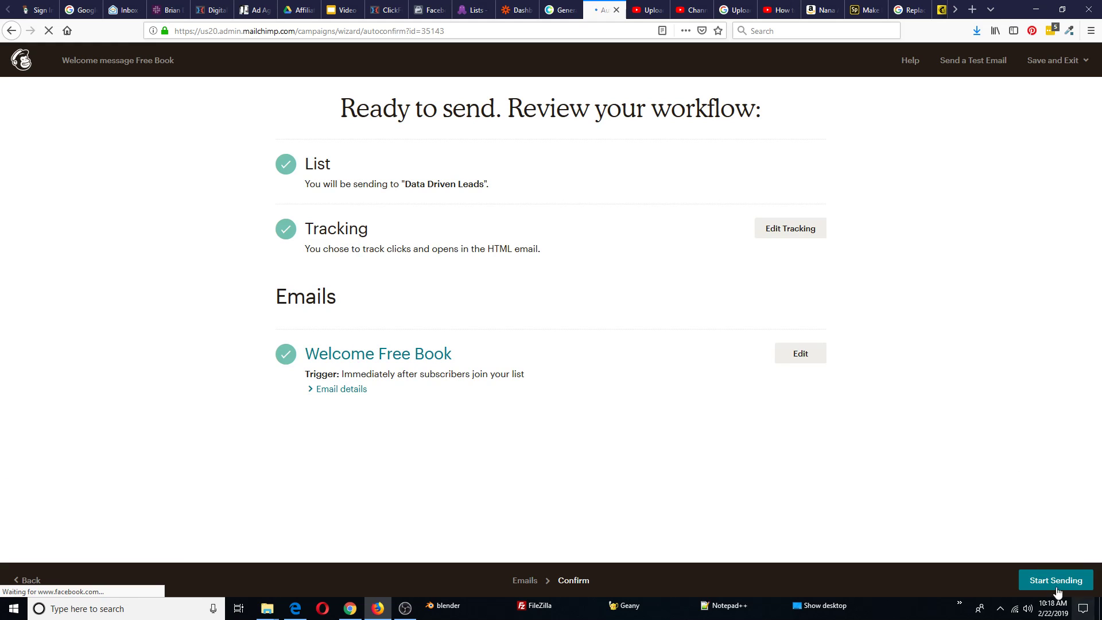
Start sending the Welcome Free Book automation to Data Driven Leads and view it in Campaigns
click(1060, 582)
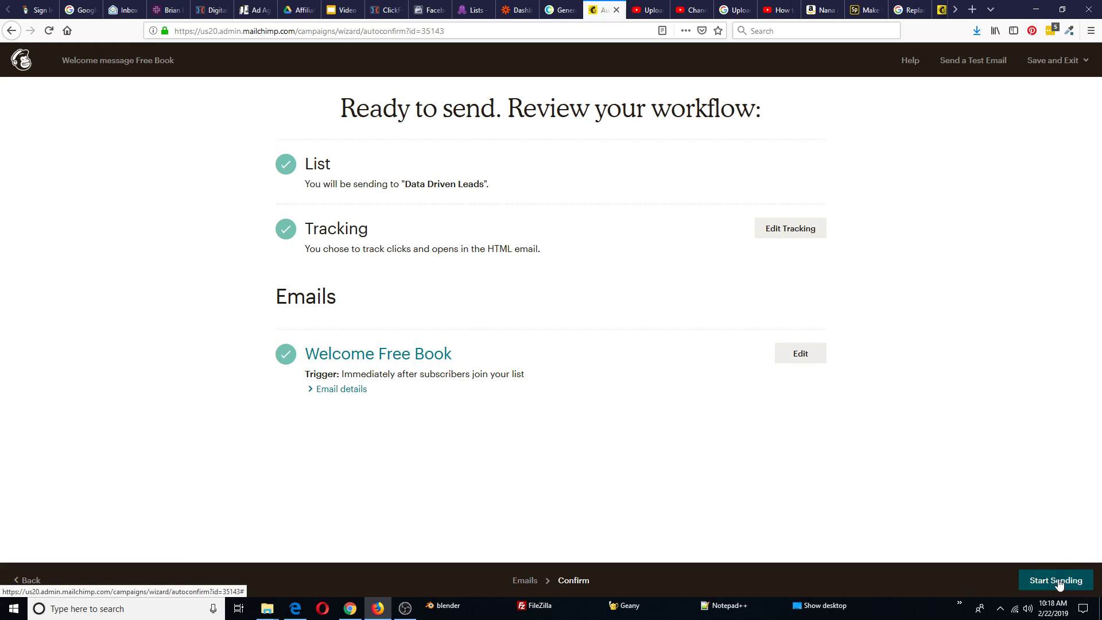
click(408, 358)
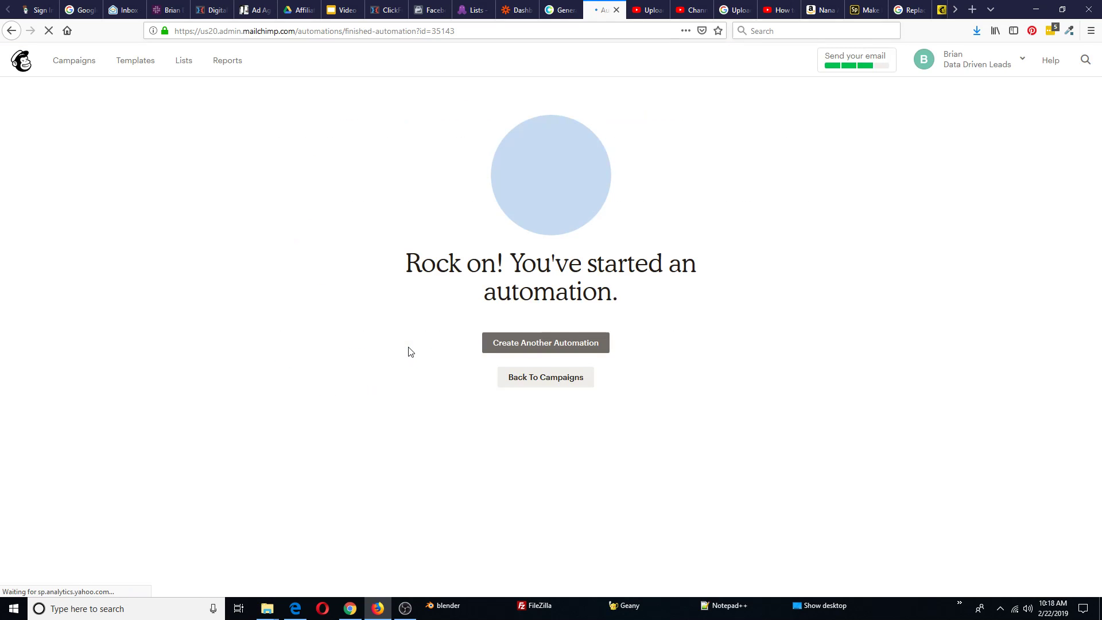
click(64, 61)
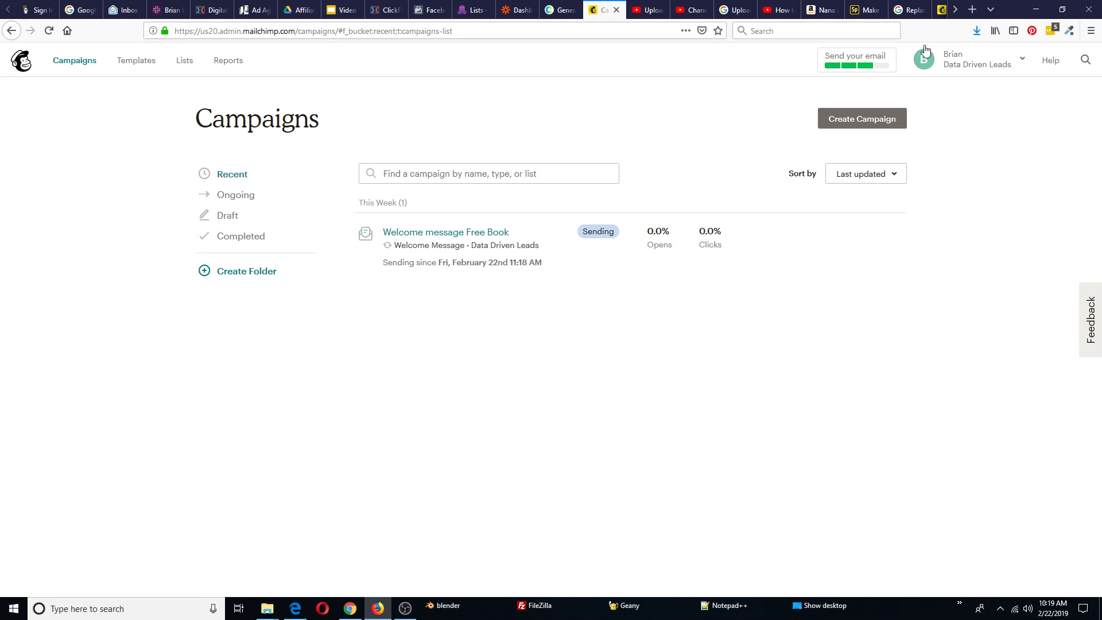
Go to the API keys page under Profile > Extras in the Mailchimp account
click(1023, 61)
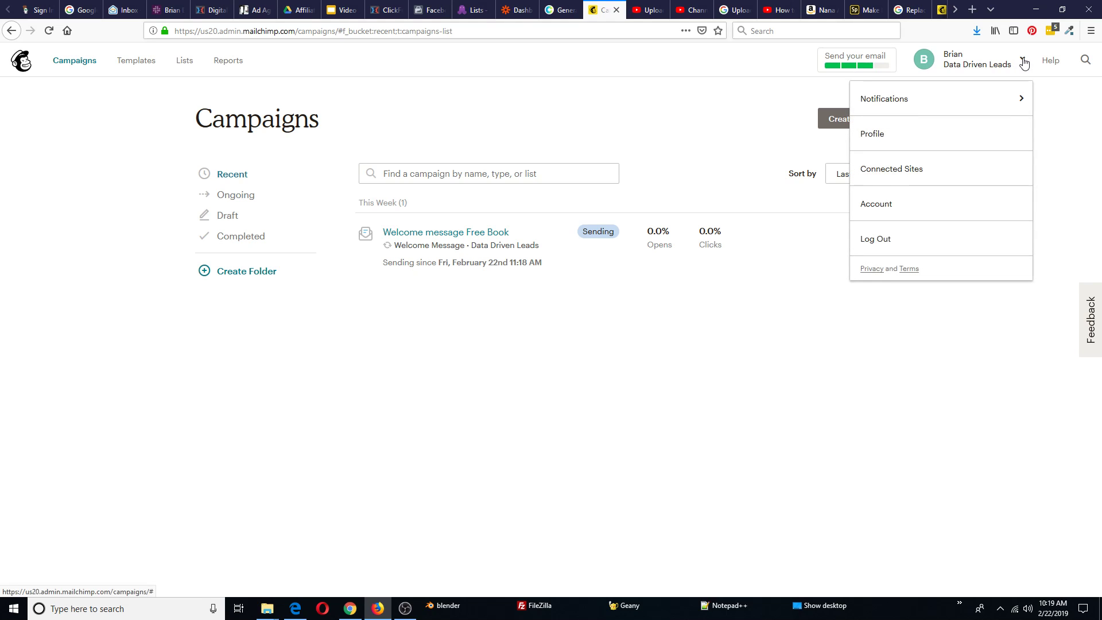
click(891, 142)
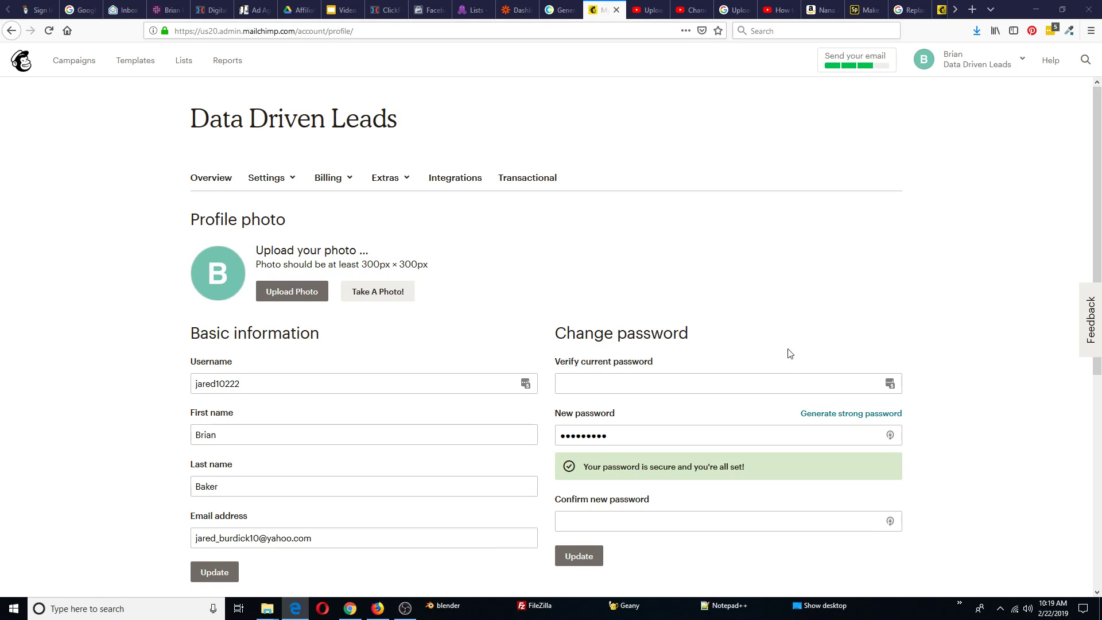
click(404, 182)
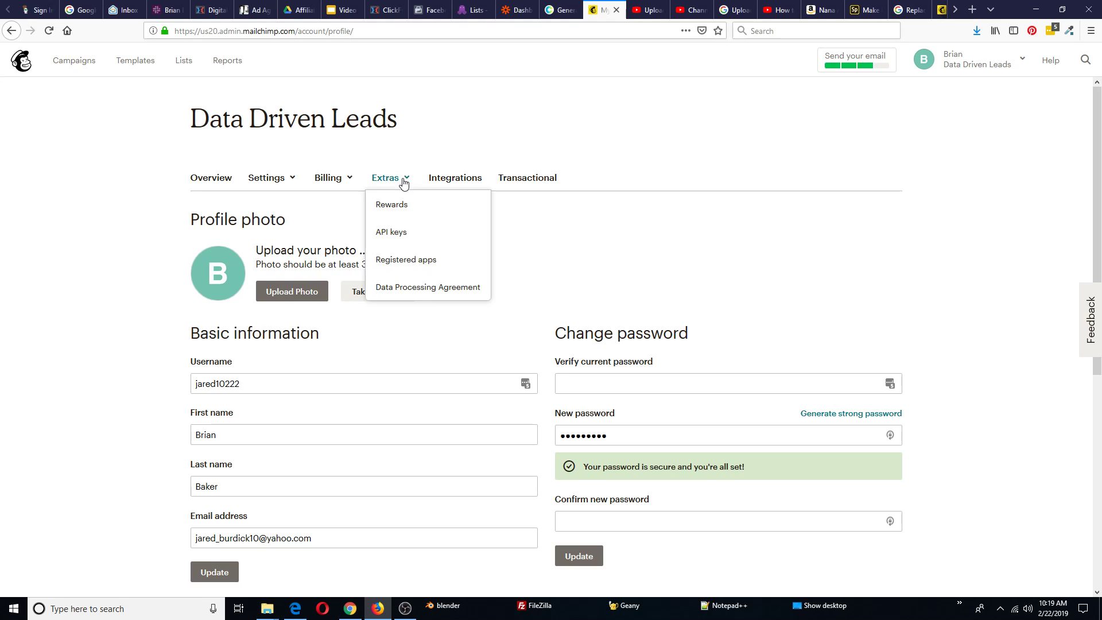
click(395, 234)
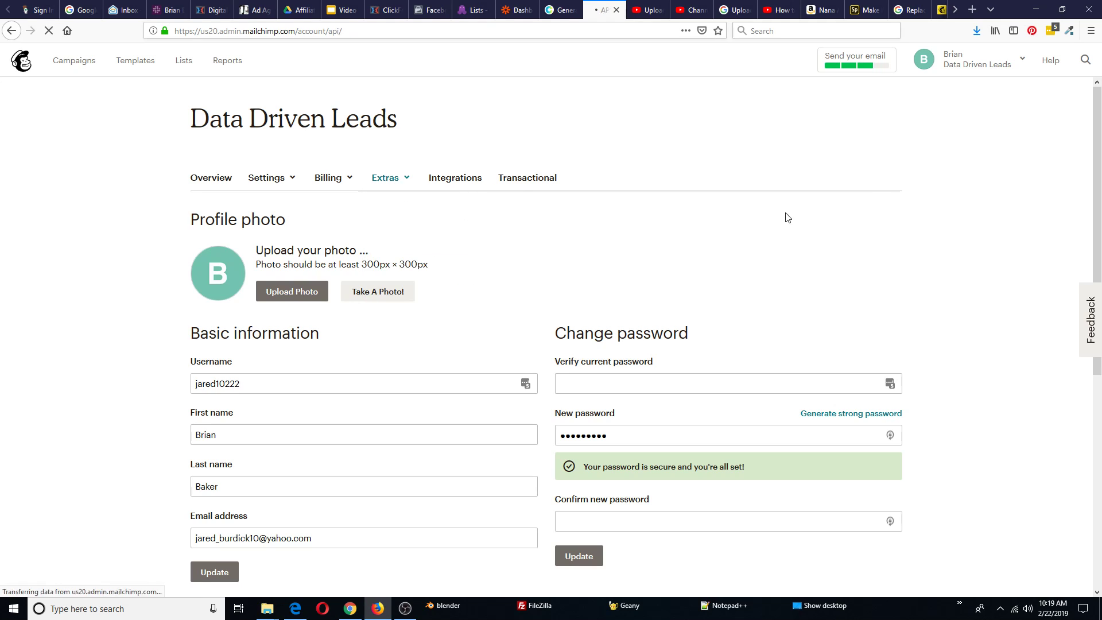
scroll(671, 155, down, 3)
scroll(688, 147, down, 1)
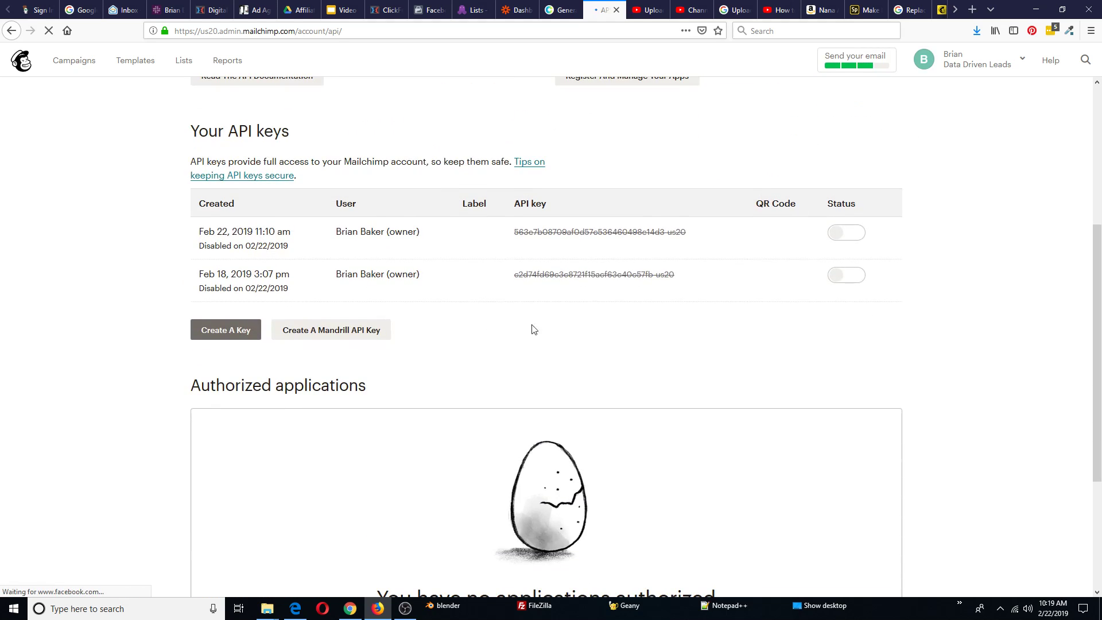
Create a new Mailchimp API key, copy it, and switch to the ClickFunnels tab
click(222, 333)
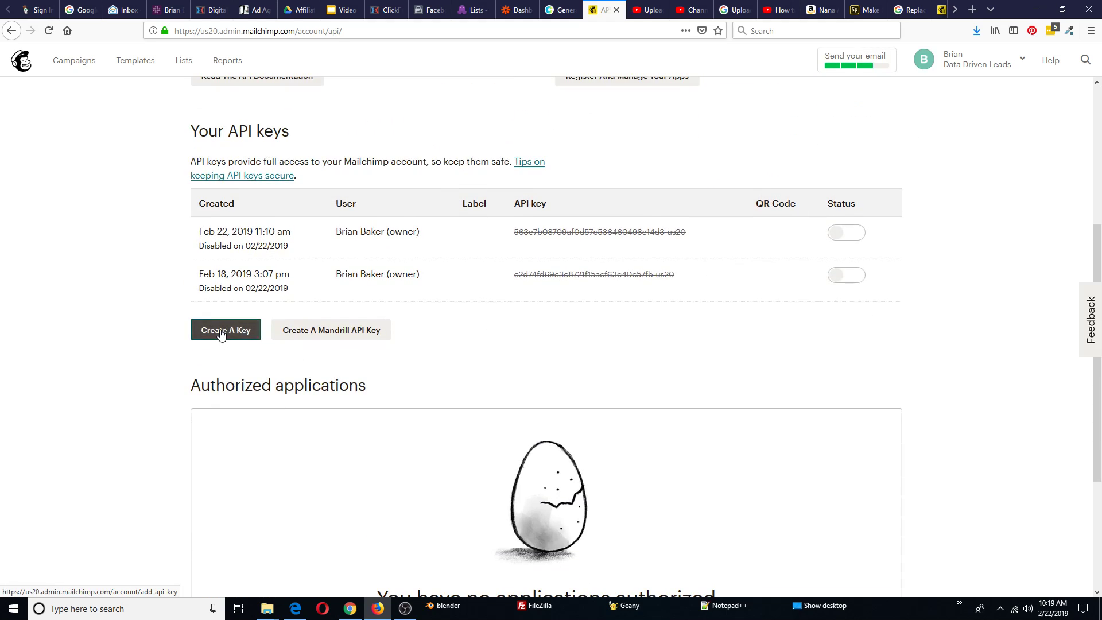
scroll(723, 270, down, 4)
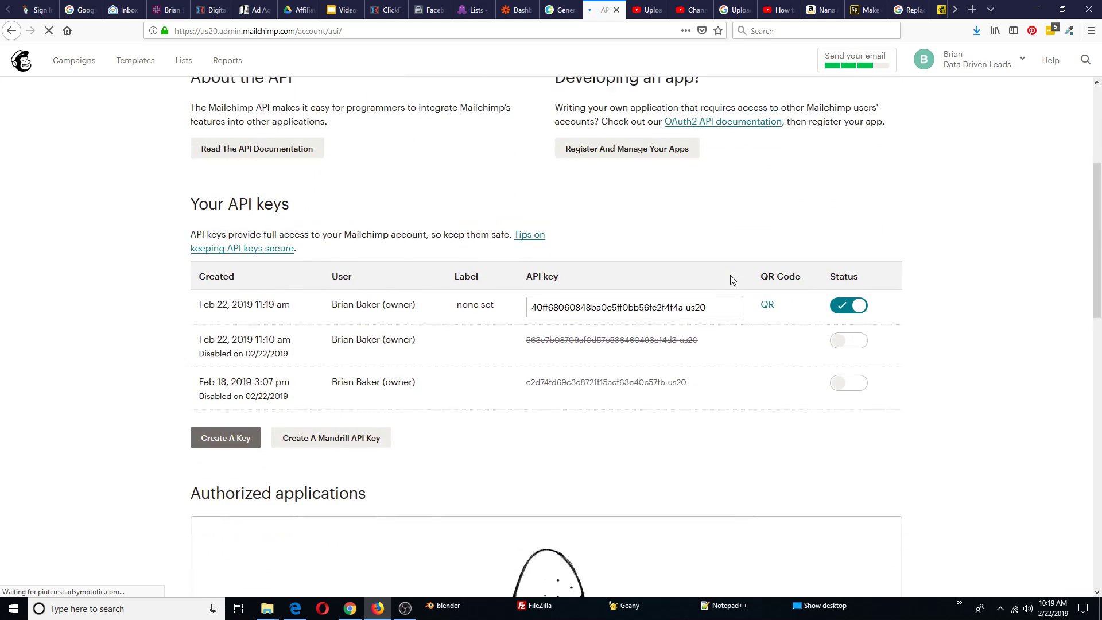
click(664, 289)
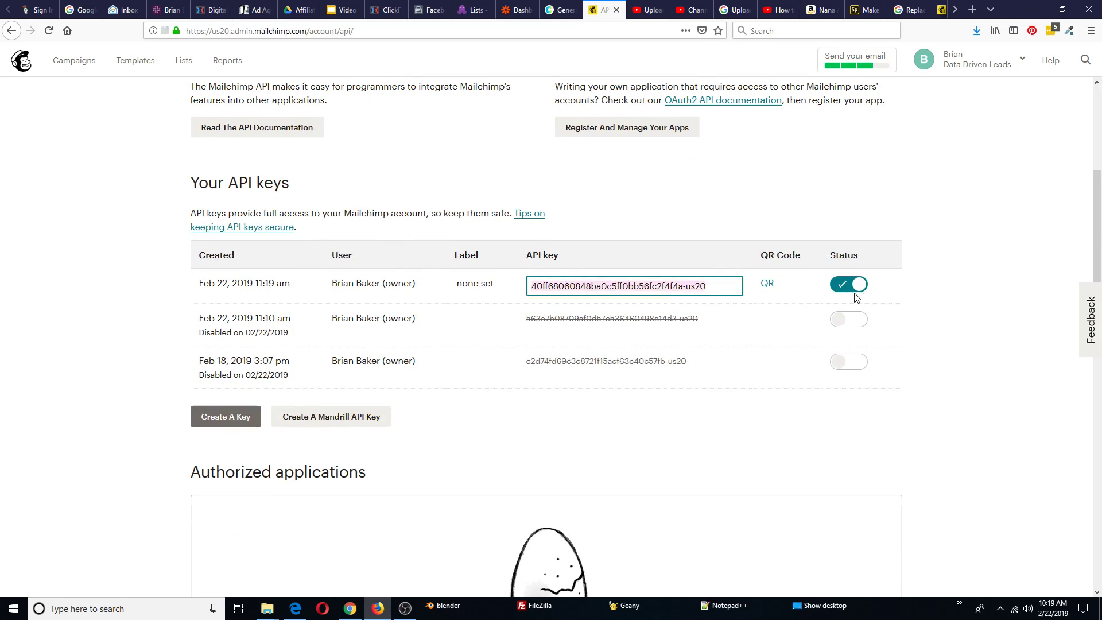
scroll(857, 296, up, 5)
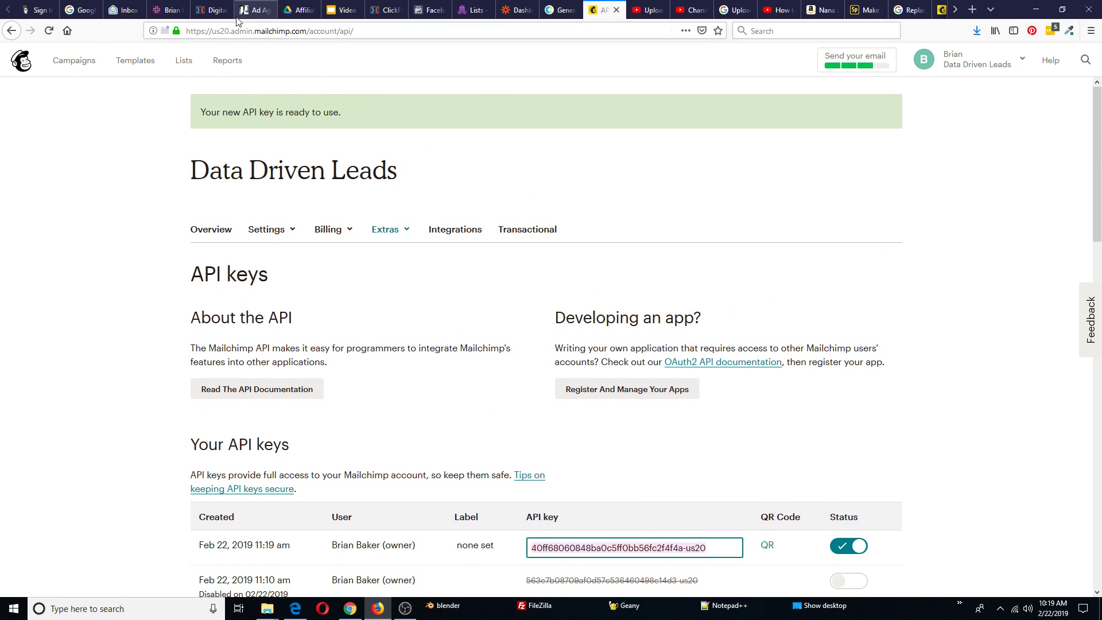
click(387, 16)
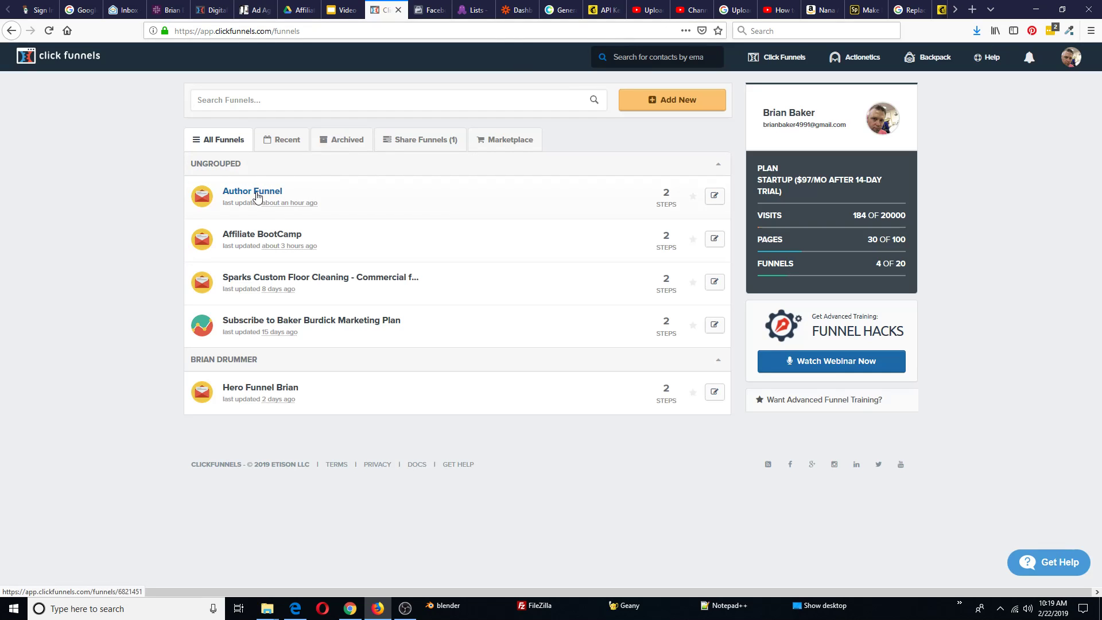
Start a new MailChimp integration from the account's Integrations settings
mouse_move(1069, 58)
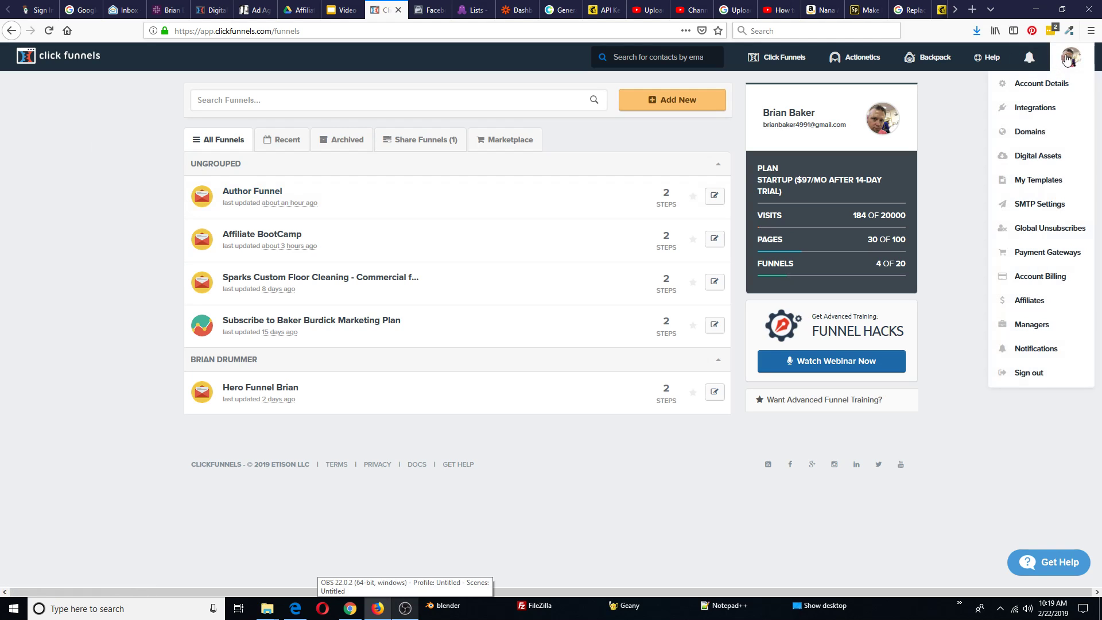
click(1041, 109)
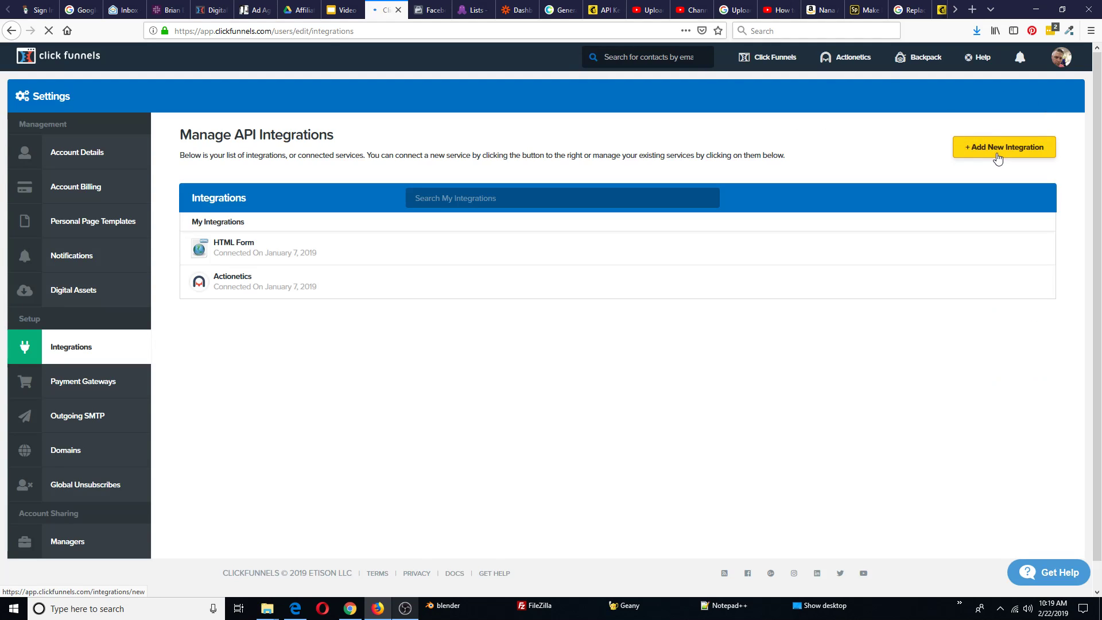
click(1008, 152)
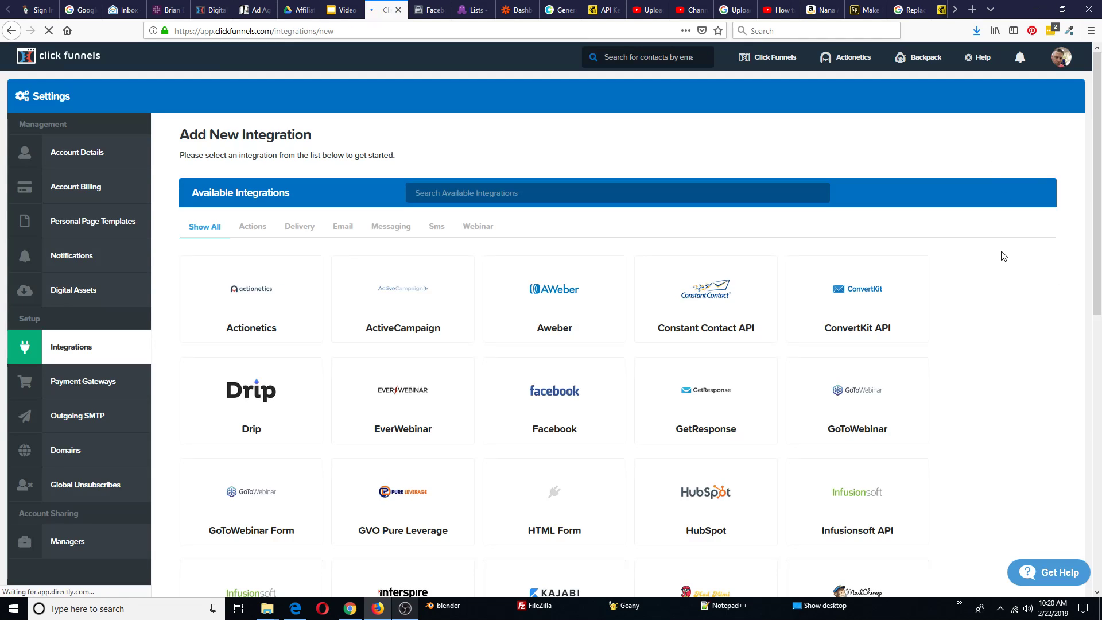
scroll(1001, 248, down, 1)
scroll(1001, 248, down, 3)
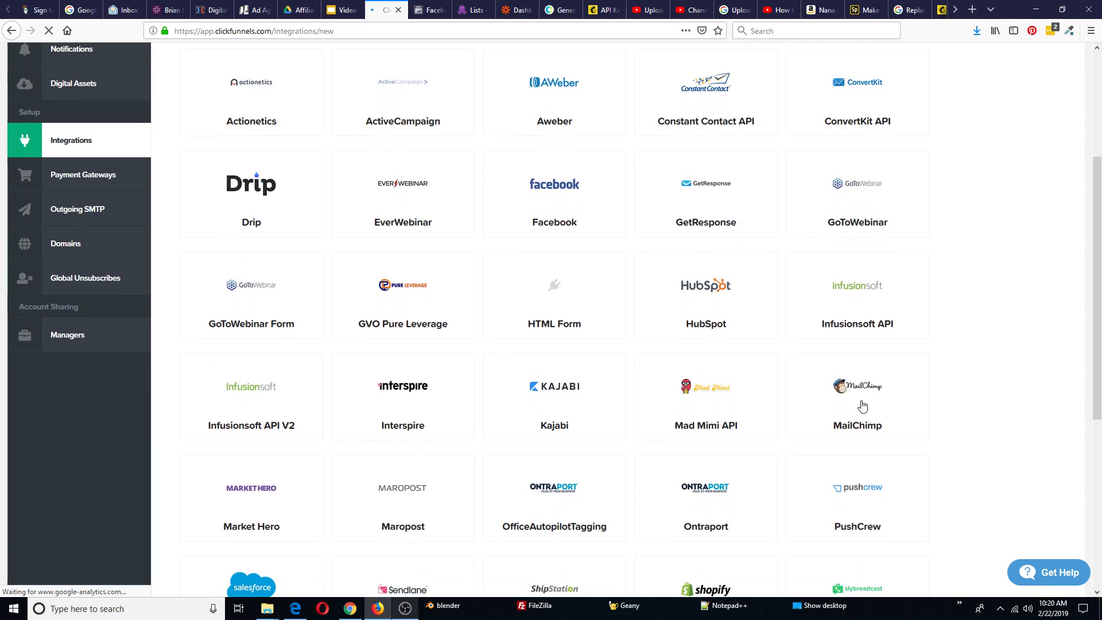
click(866, 400)
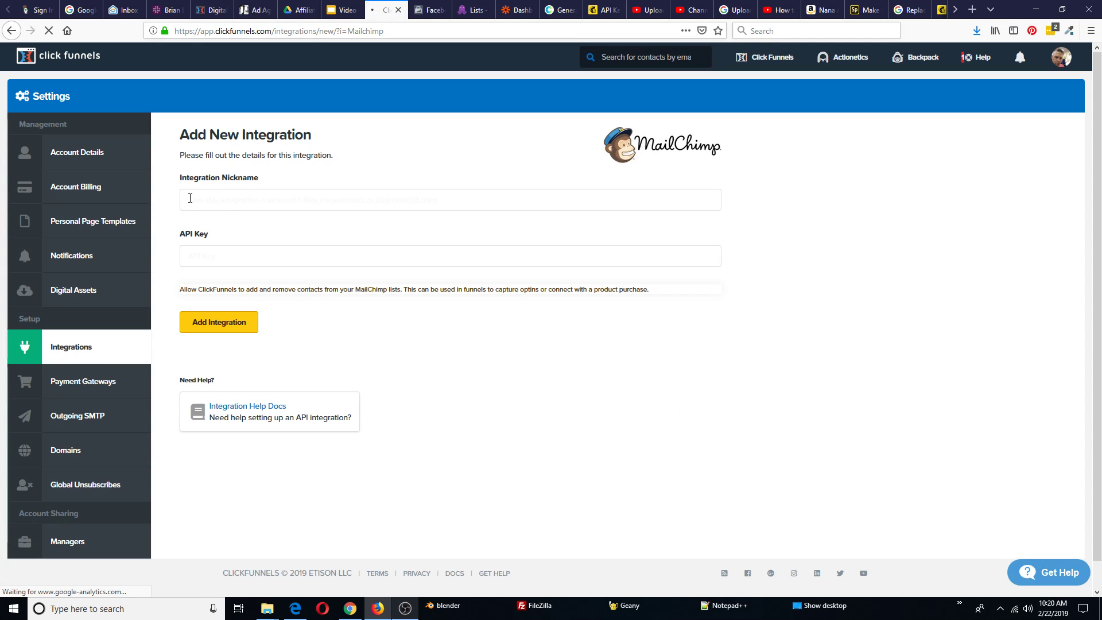
Nickname the integration 'Mail Chimp', paste the Mailchimp API key, and add it
click(190, 199)
text(Mail Chimp)
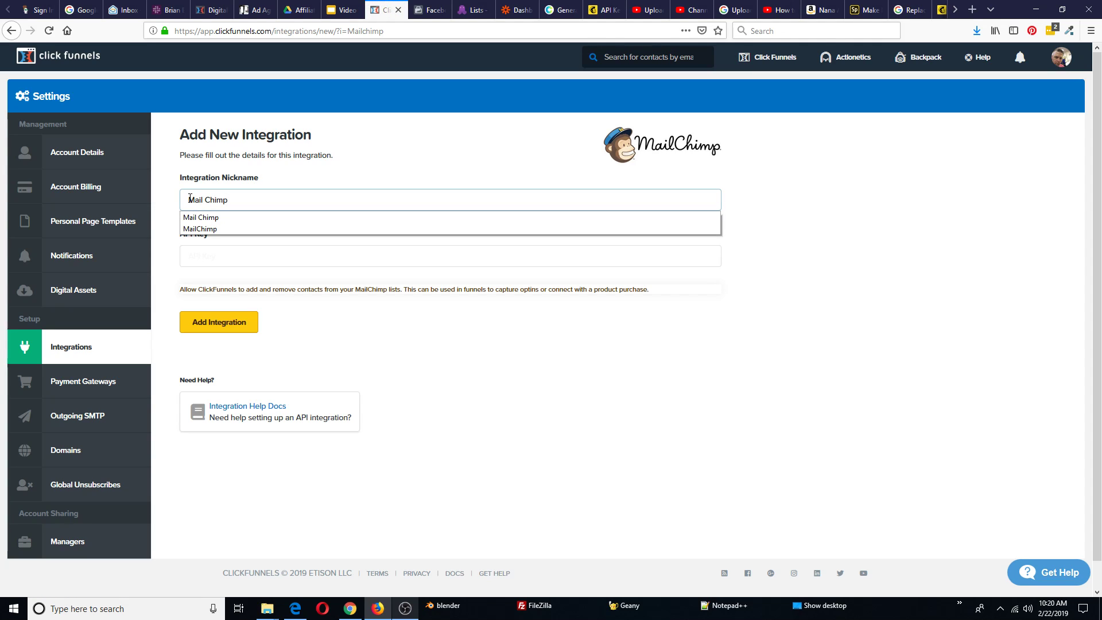
click(452, 368)
click(194, 256)
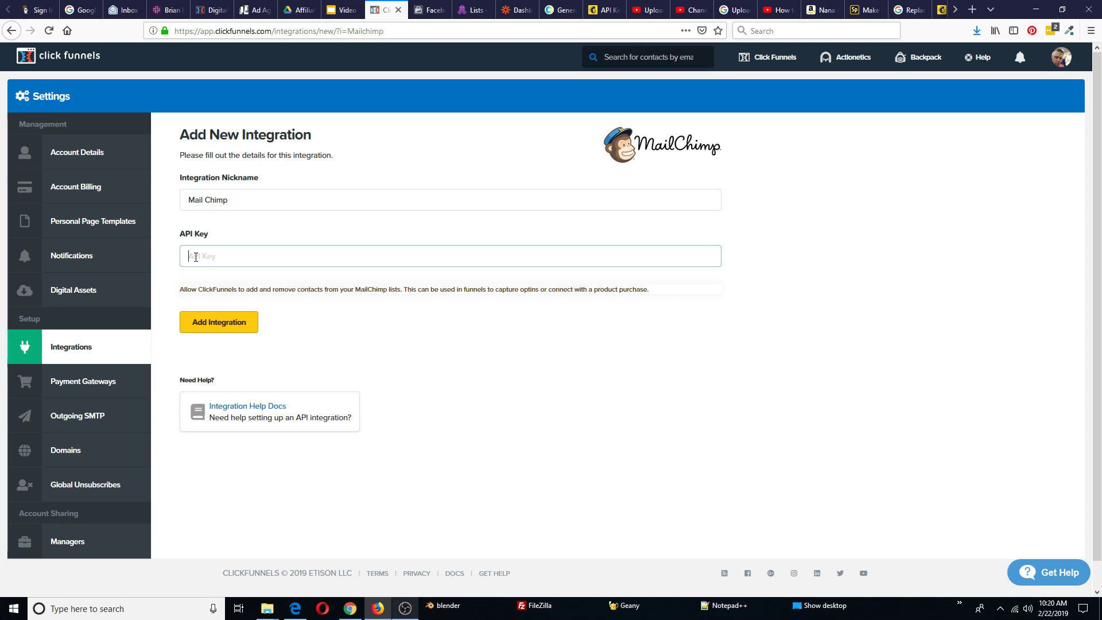
key(ctrl+v)
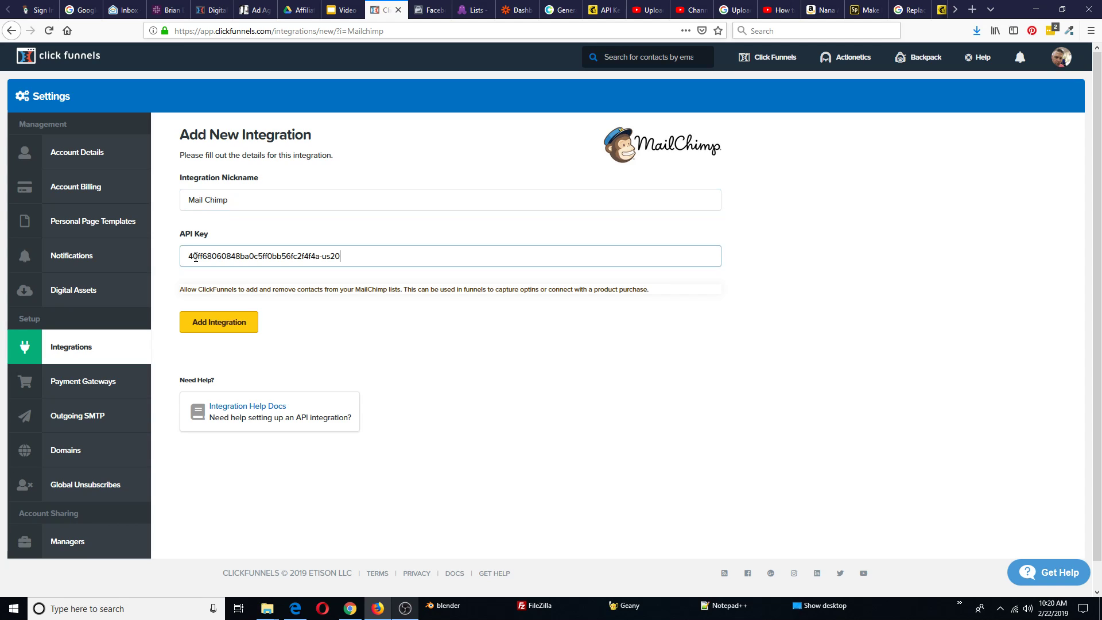
click(221, 325)
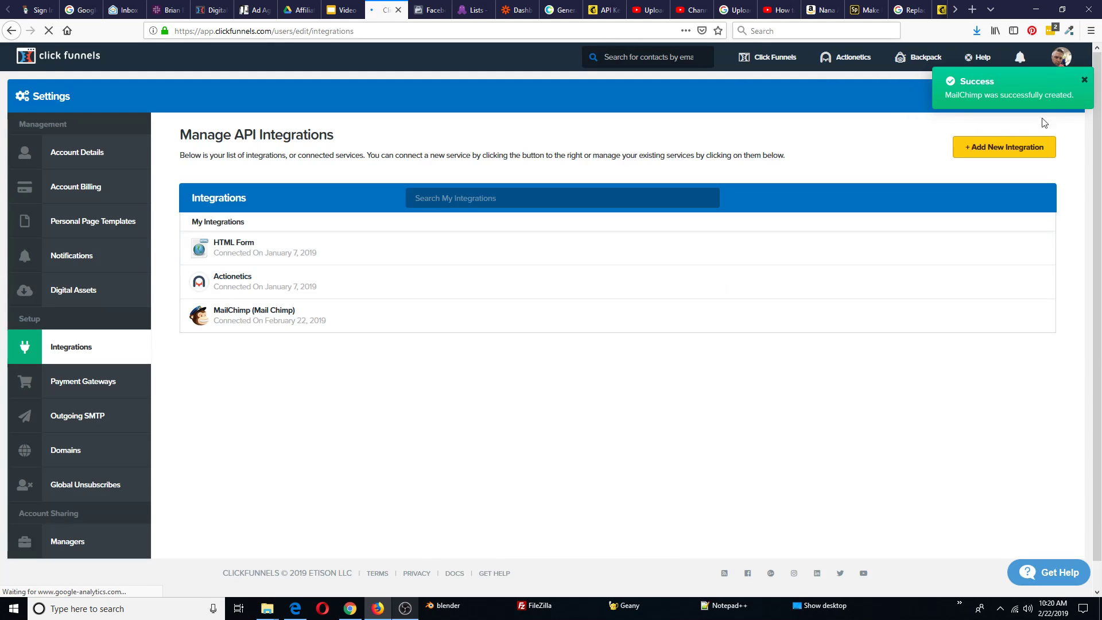
Open the Author Funnel's Optin step page, 'Get Your Free Copy of Nana and the Vampires!', for editing
mouse_move(774, 67)
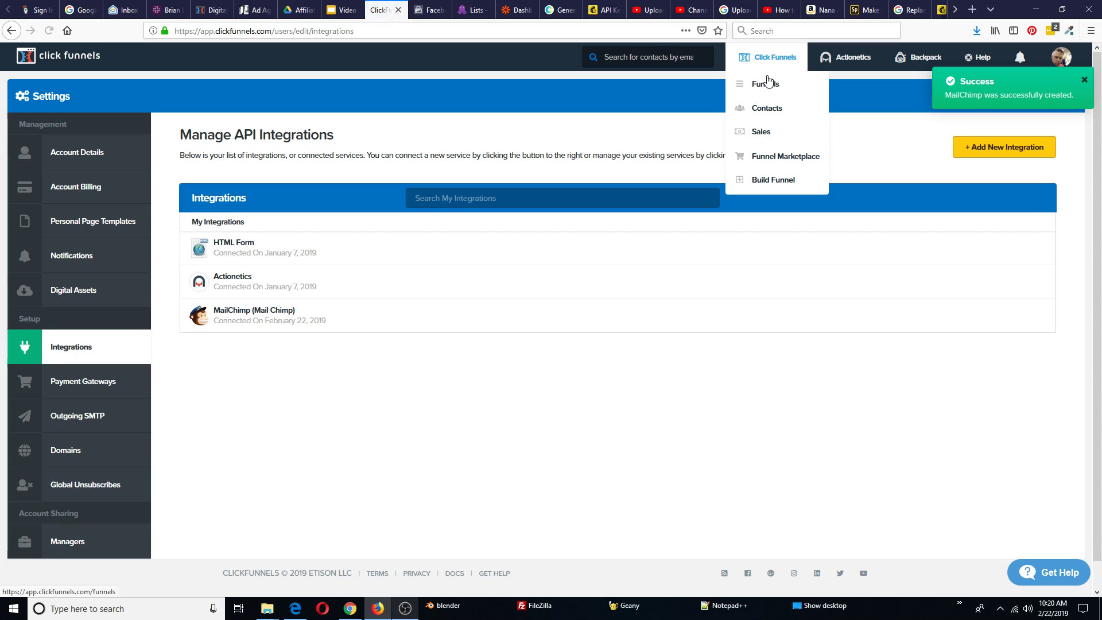
click(766, 86)
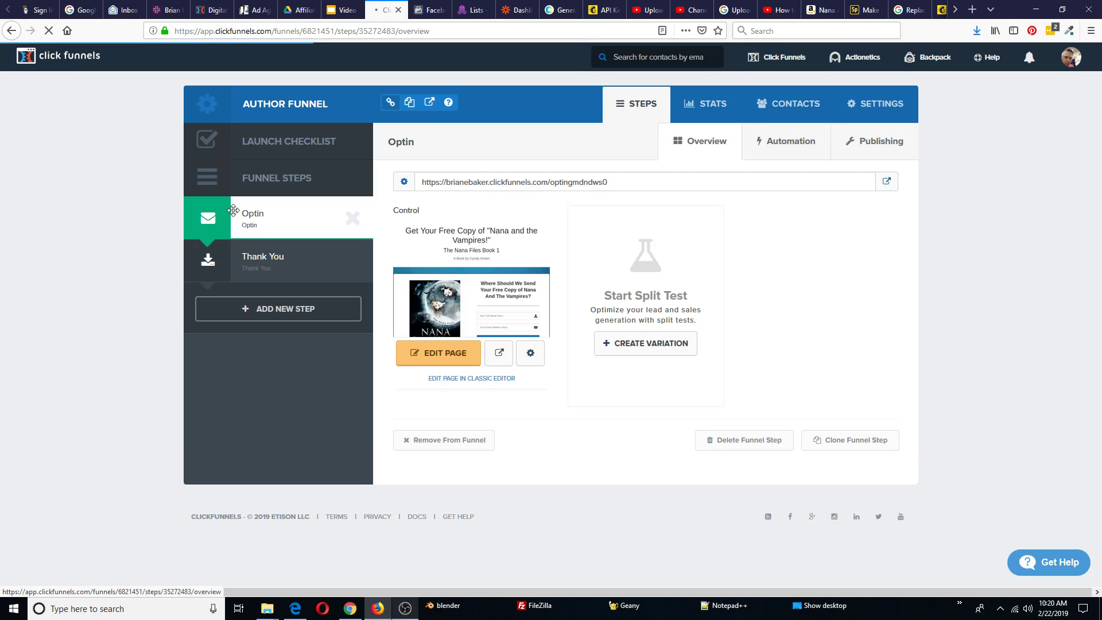
click(447, 354)
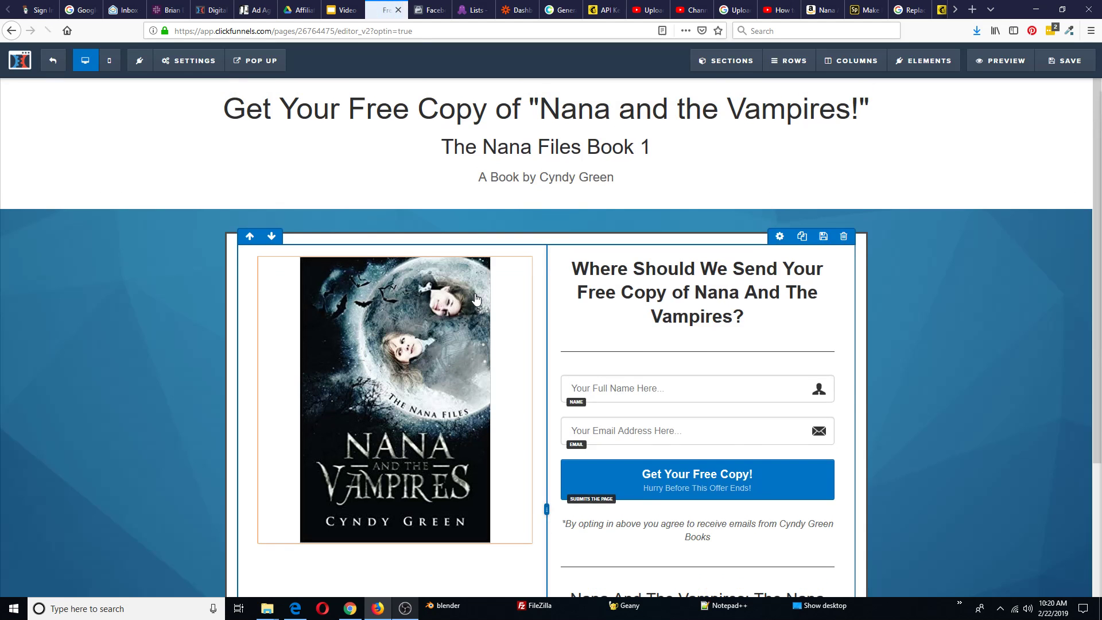
mouse_move(195, 67)
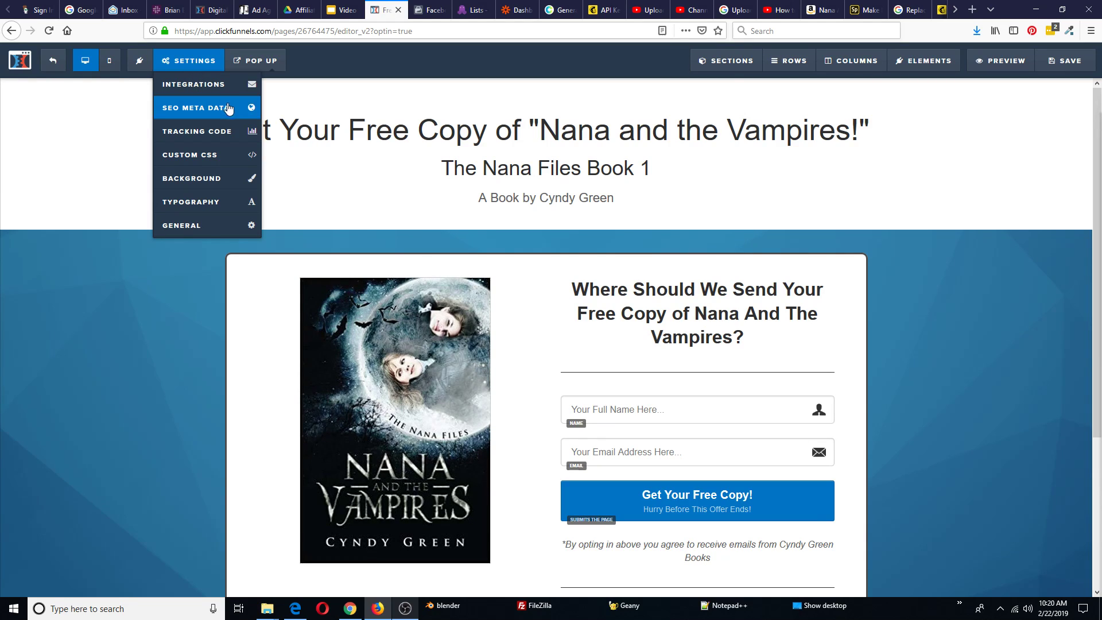
click(195, 204)
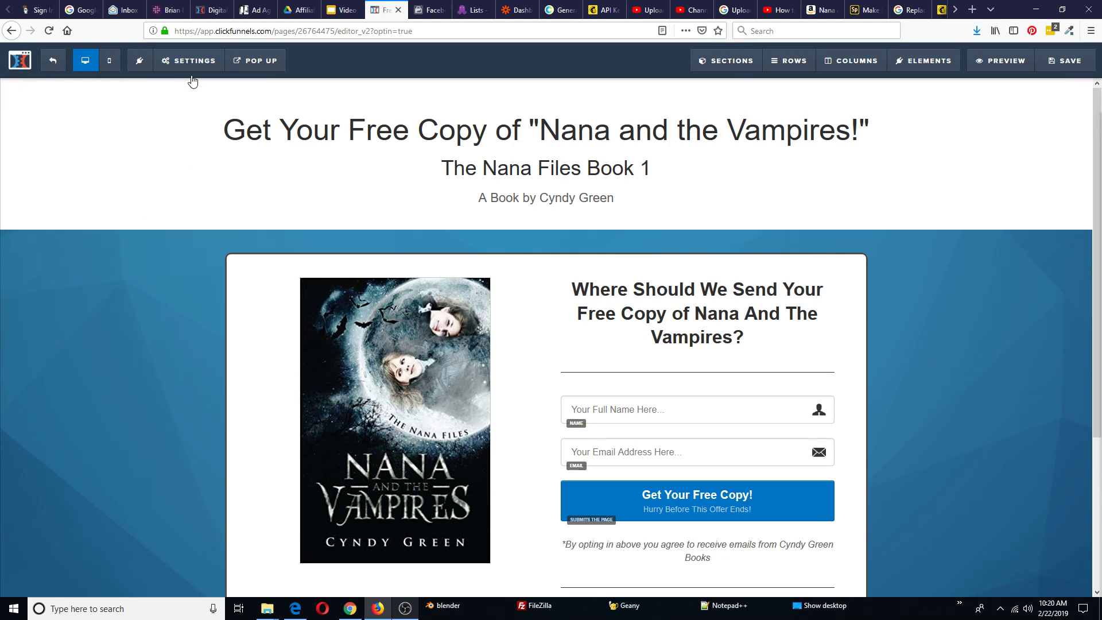
mouse_move(203, 76)
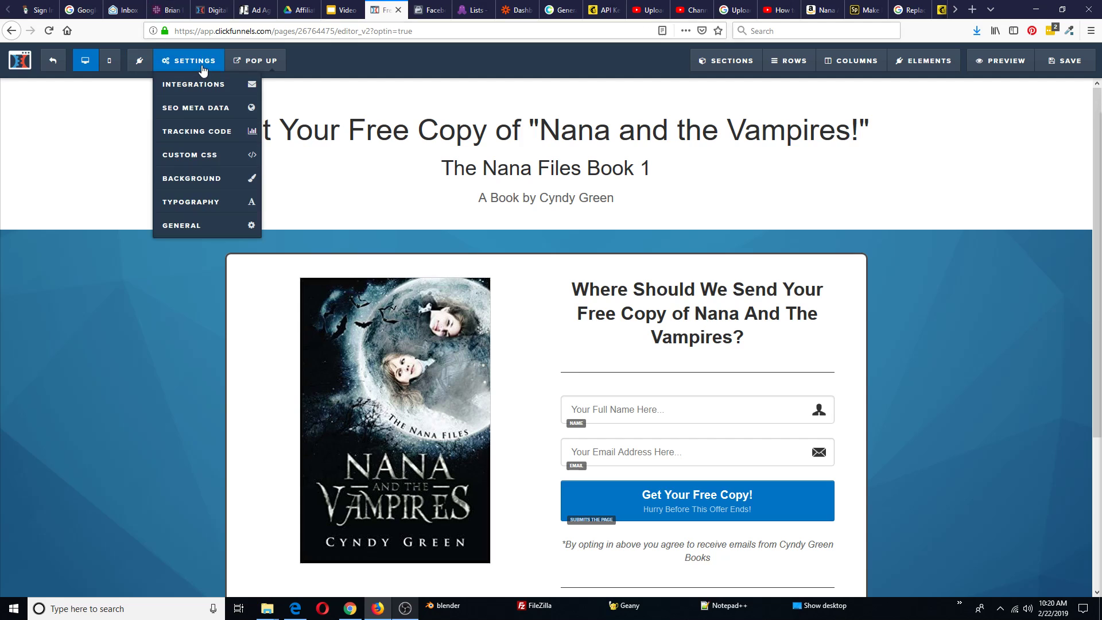
Set the form's Mail Chimp integration to Add To List, Data Driven Leads (2), confirmation email Don't Send
click(201, 86)
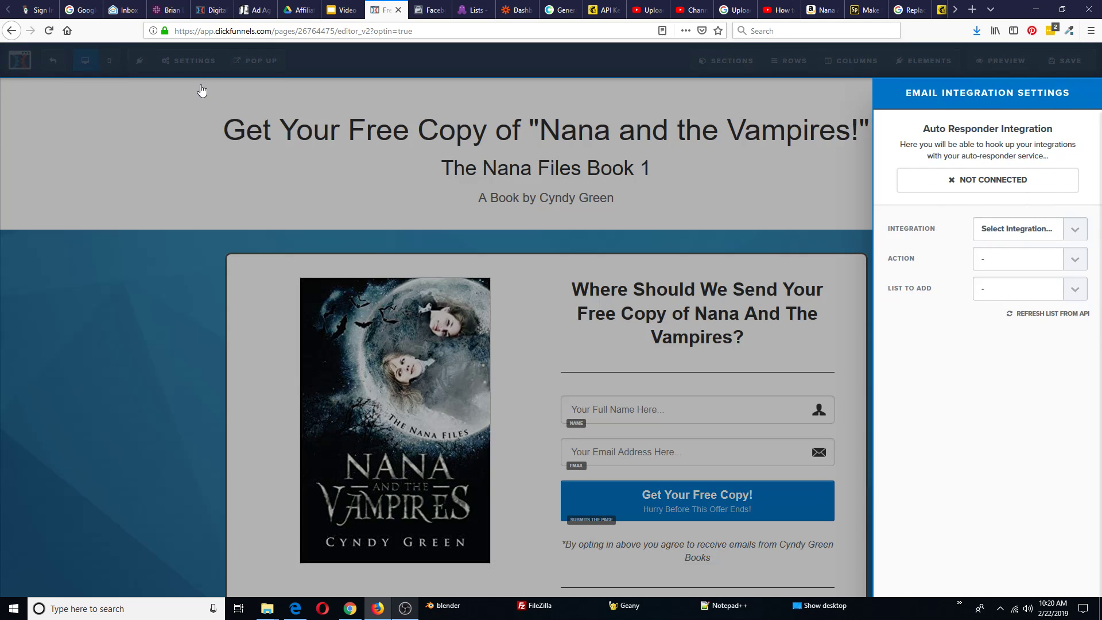
click(1073, 231)
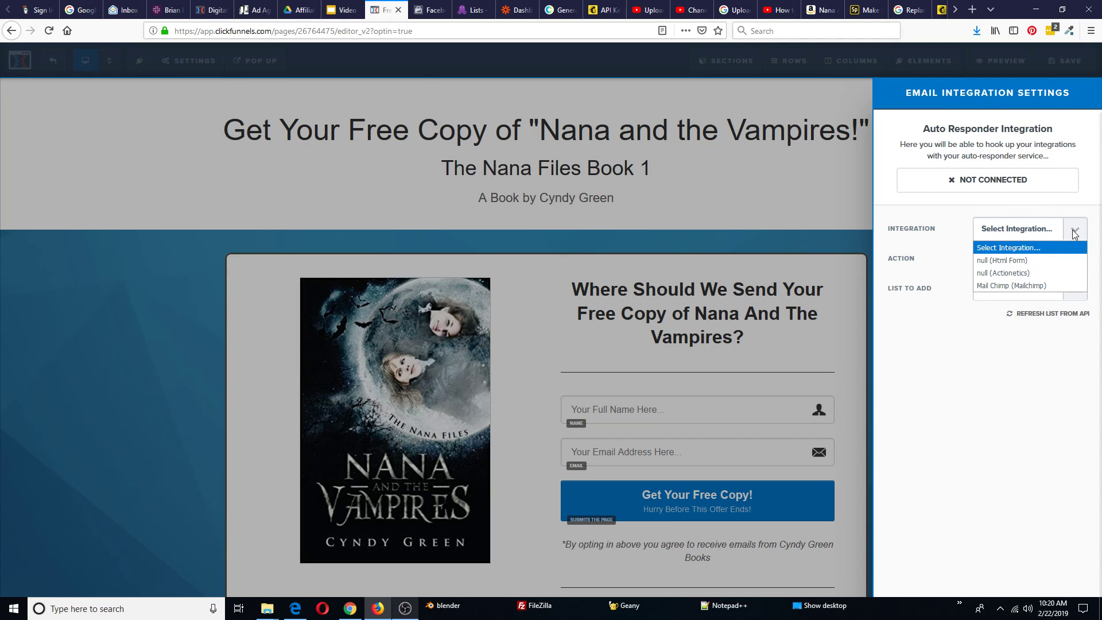
click(1019, 285)
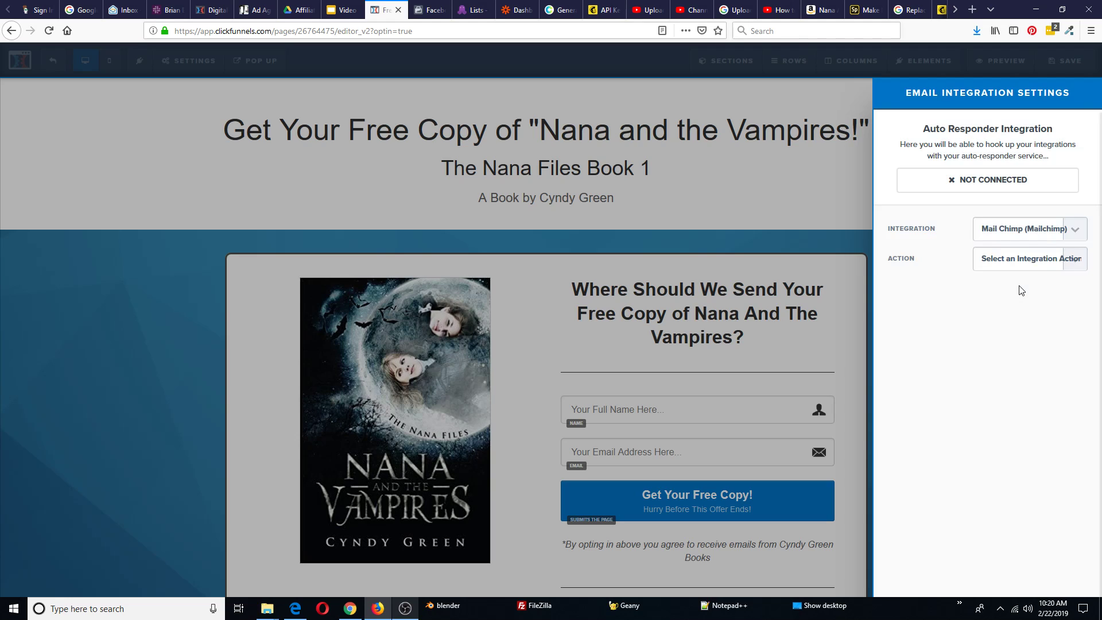
click(1078, 265)
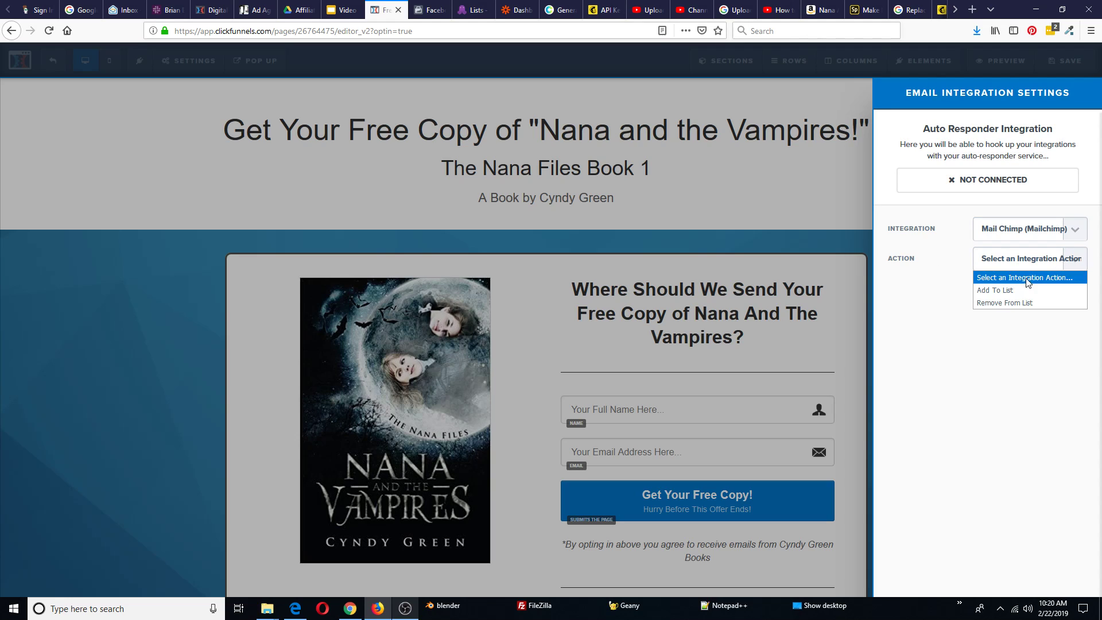
click(1012, 291)
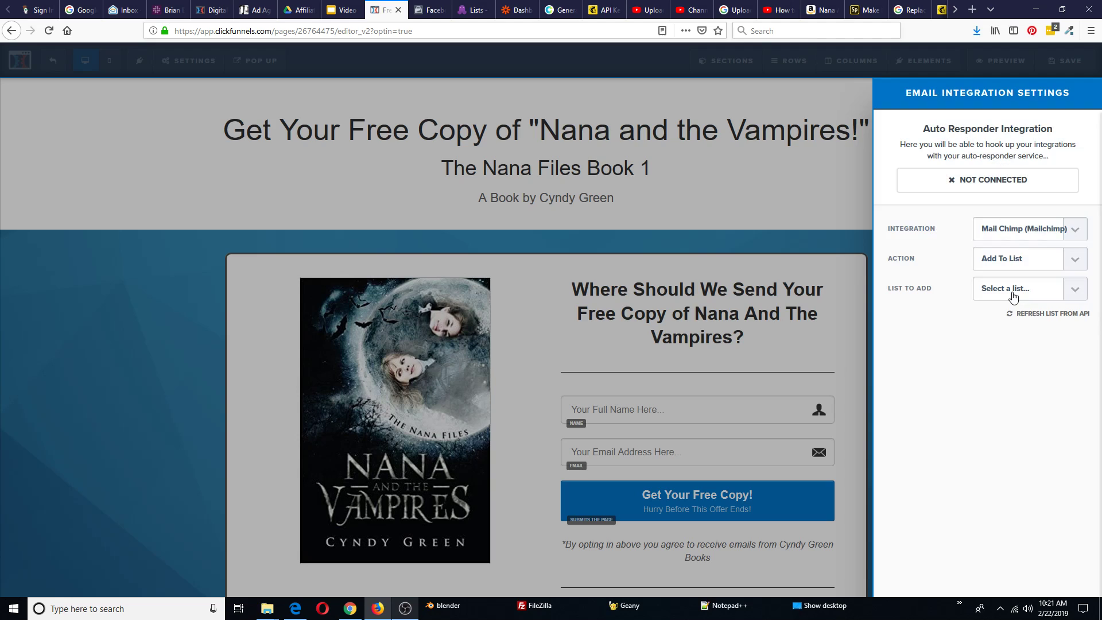
click(1074, 290)
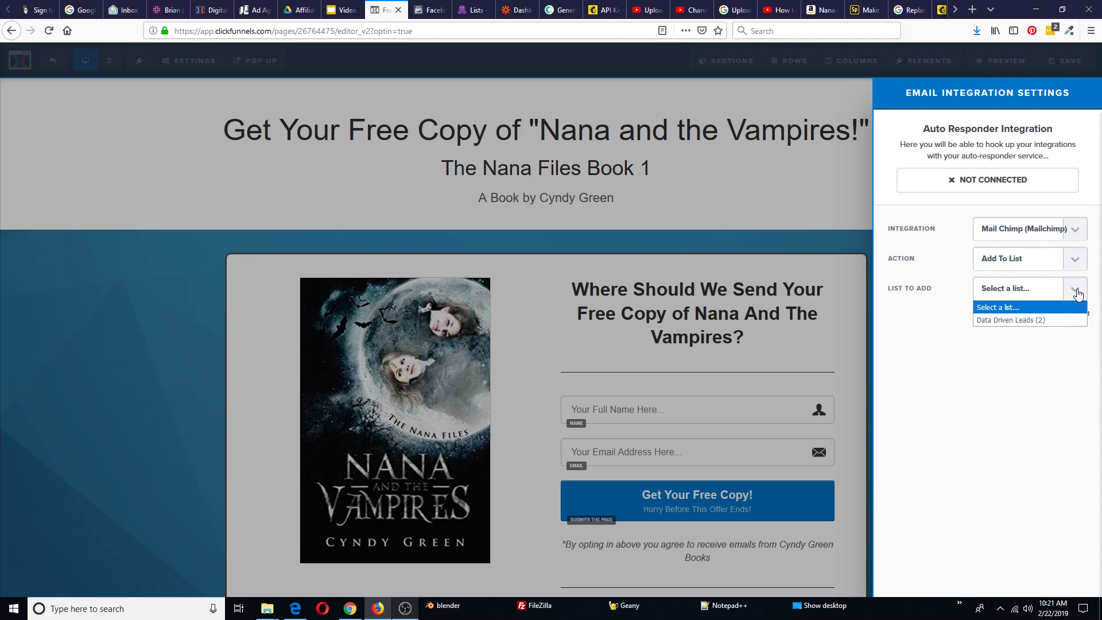
click(1022, 320)
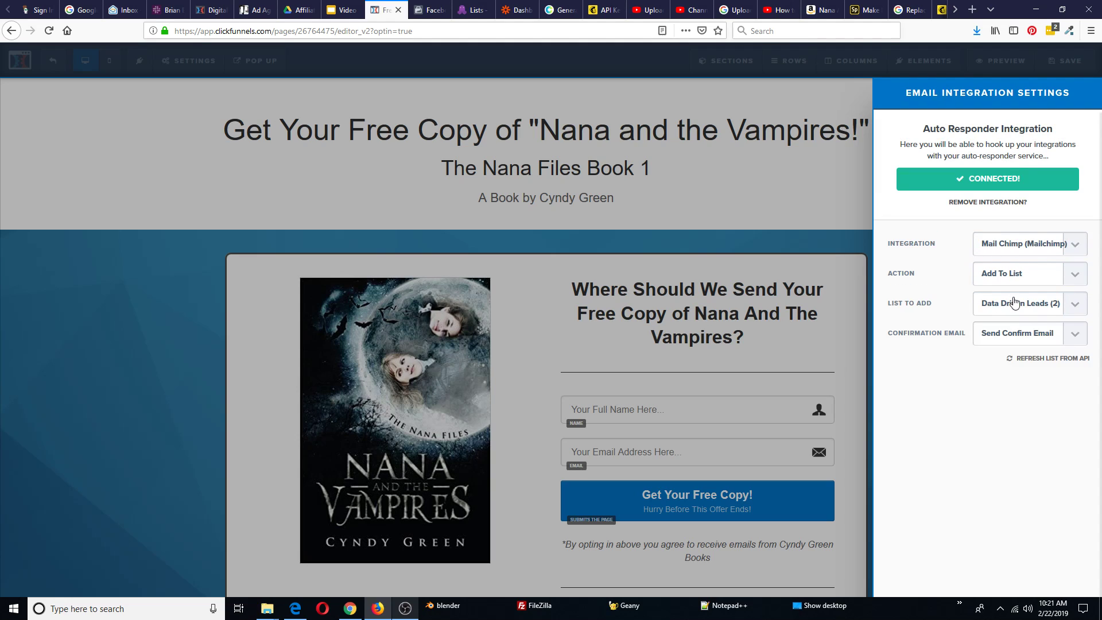
click(1078, 337)
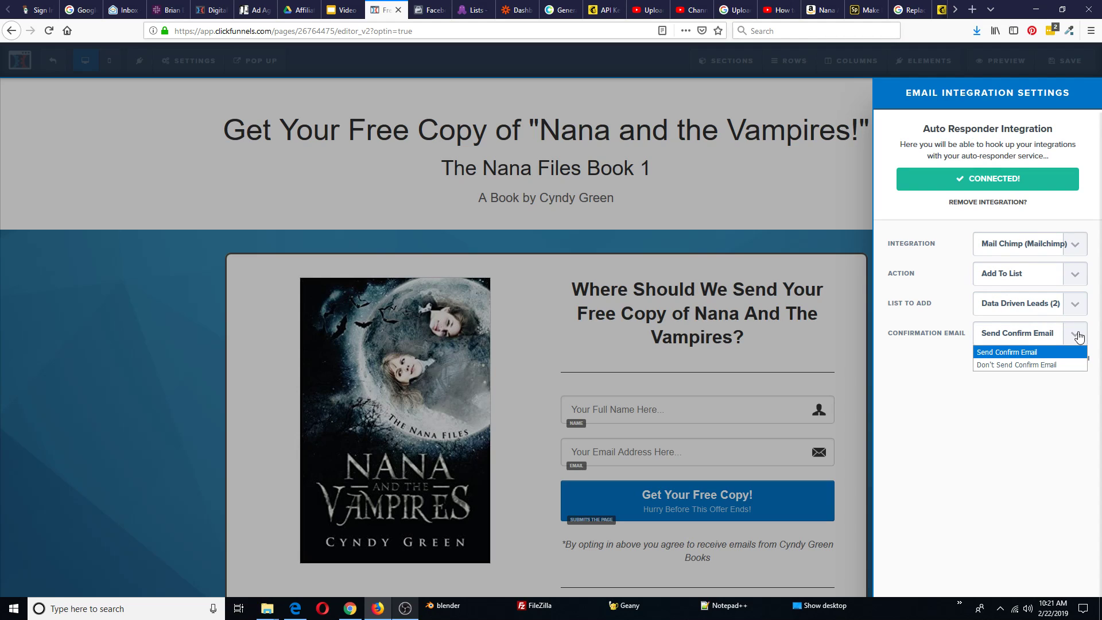
click(1037, 365)
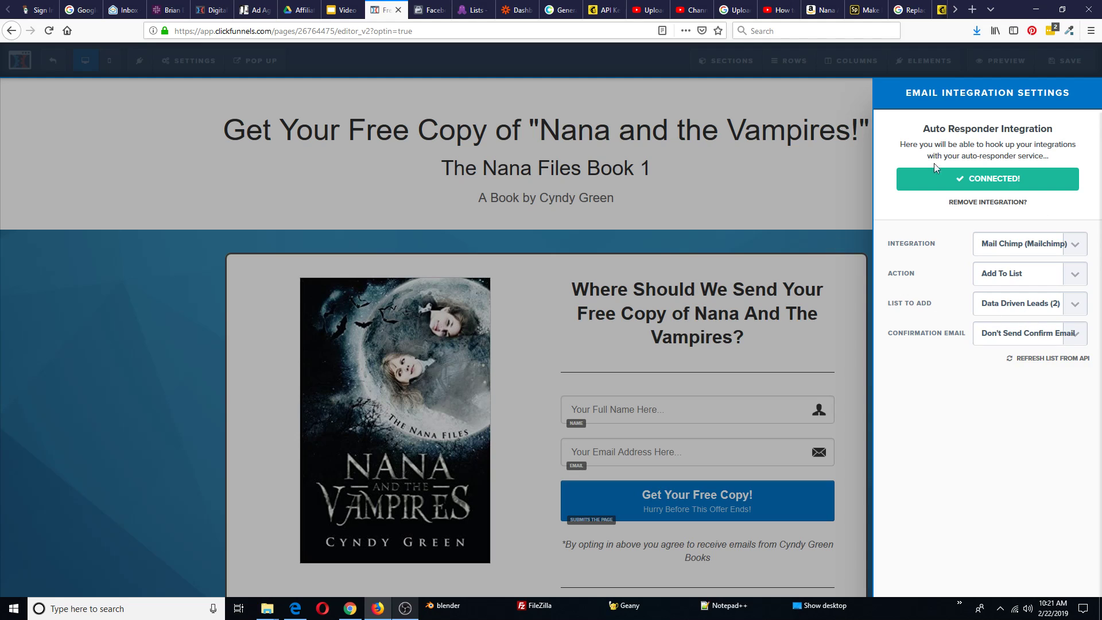
Save the opt-in page and exit the page editor
click(843, 216)
click(1068, 67)
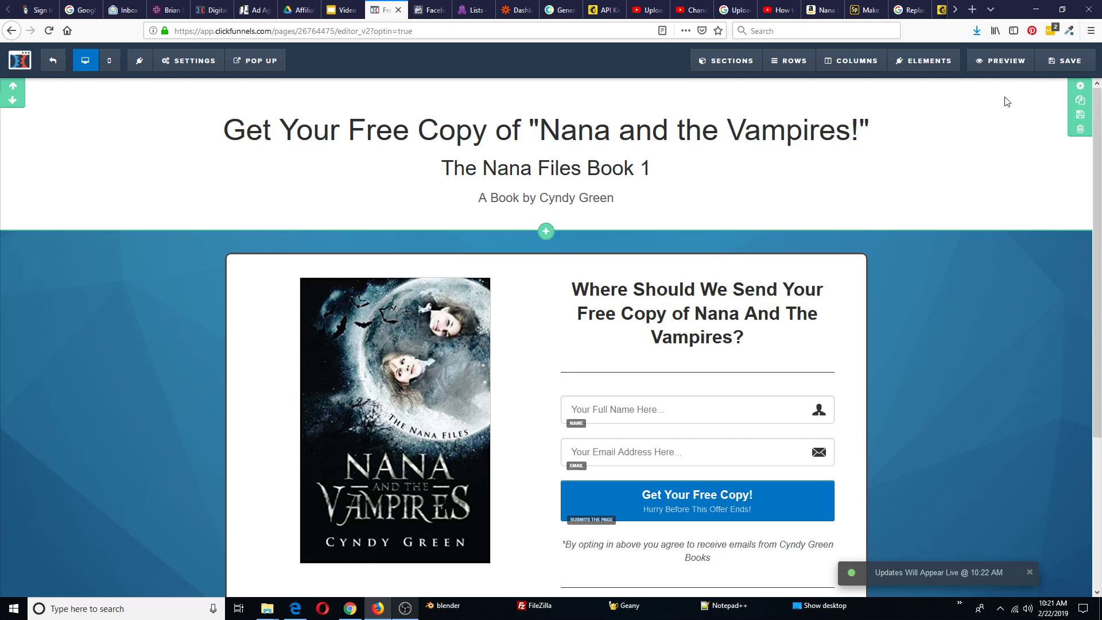
click(52, 63)
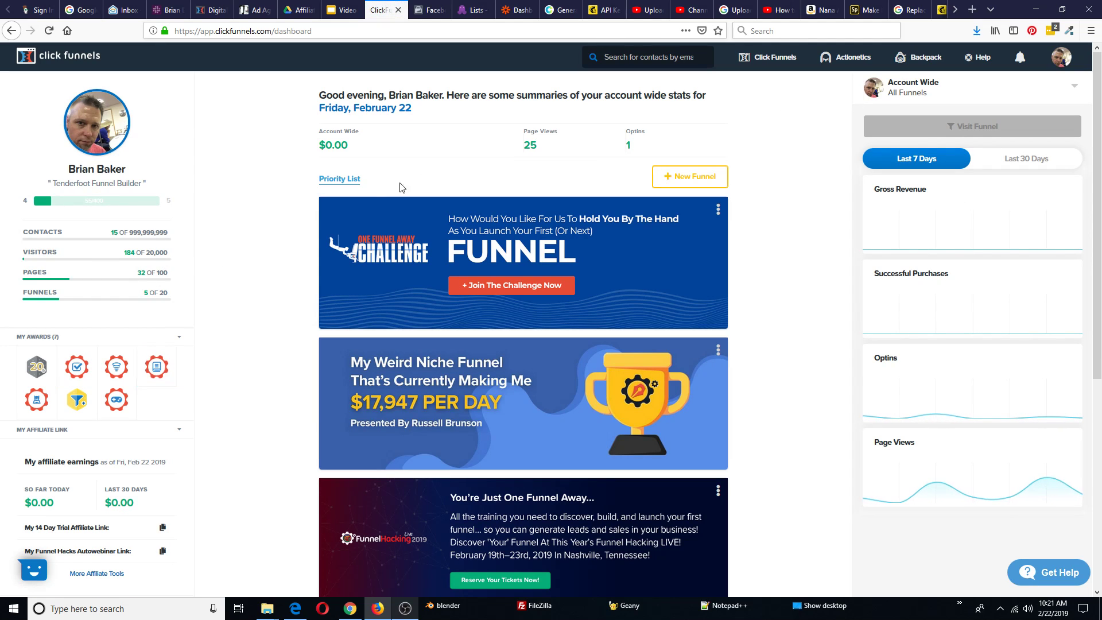
Review the dashboard stats ($0.00 revenue, 17 optins, 209 page views) and bring up the account menu
scroll(177, 289, down, 1)
scroll(355, 310, down, 3)
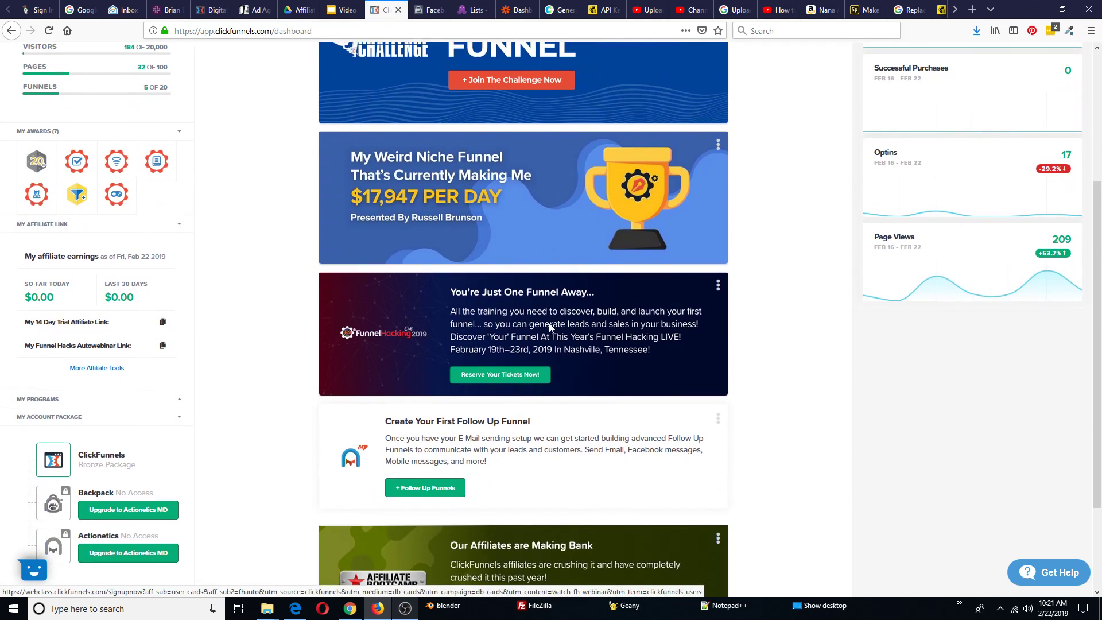
scroll(539, 326, up, 4)
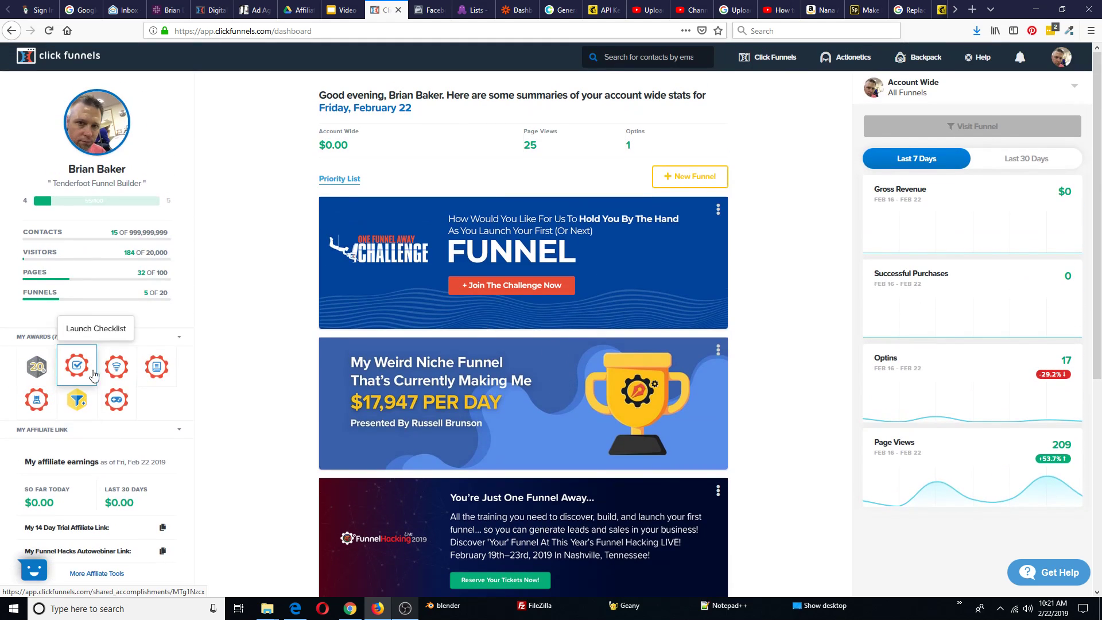
scroll(659, 289, down, 3)
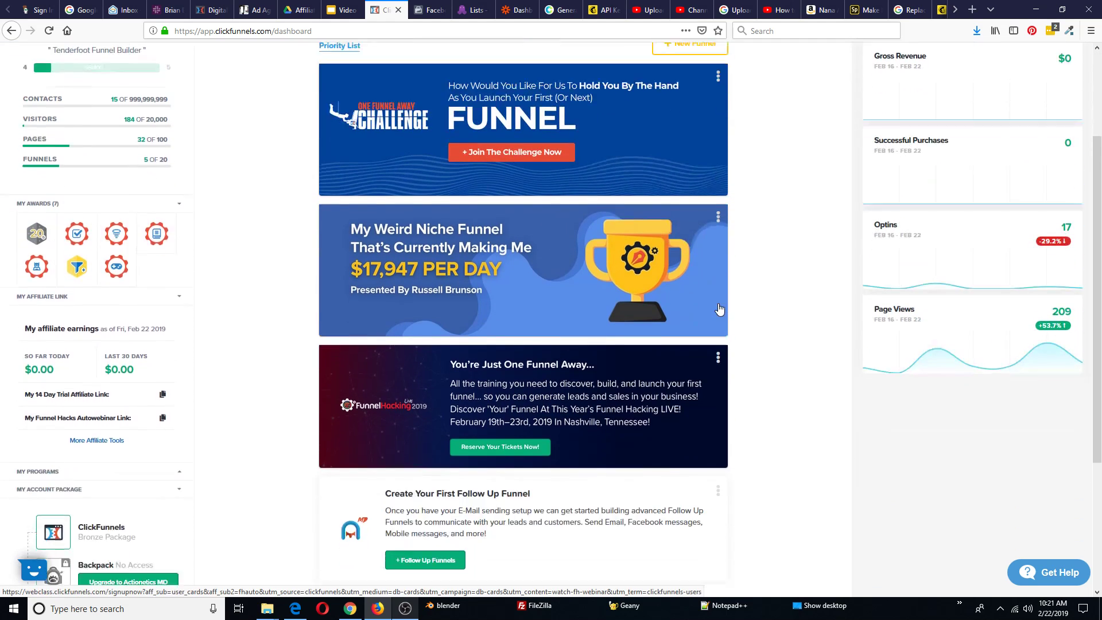
scroll(720, 309, down, 2)
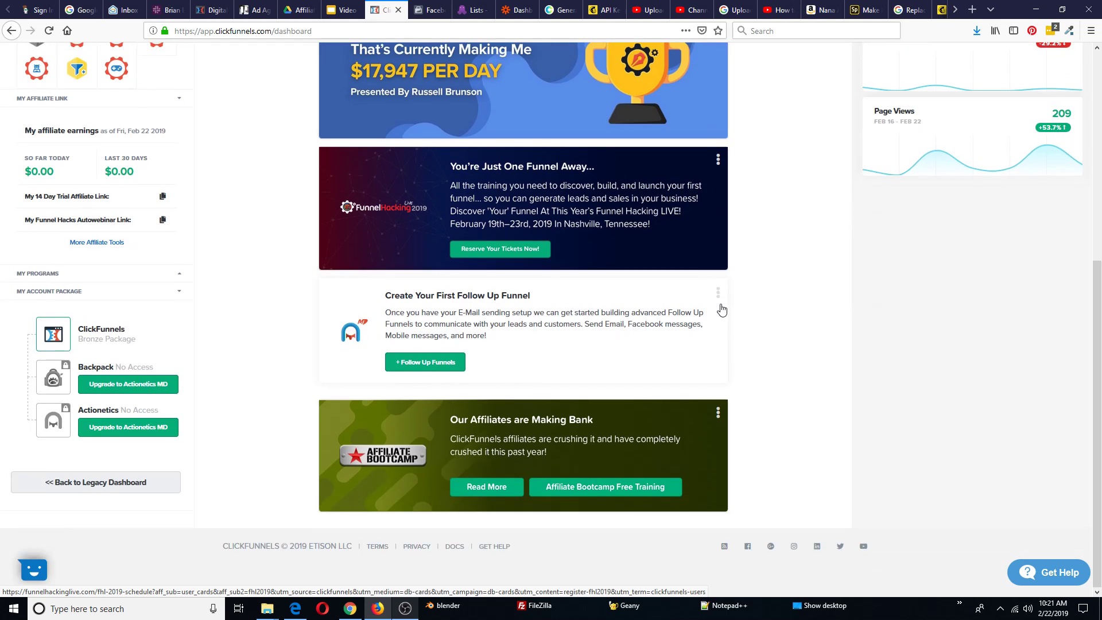
scroll(721, 310, up, 5)
mouse_move(1062, 67)
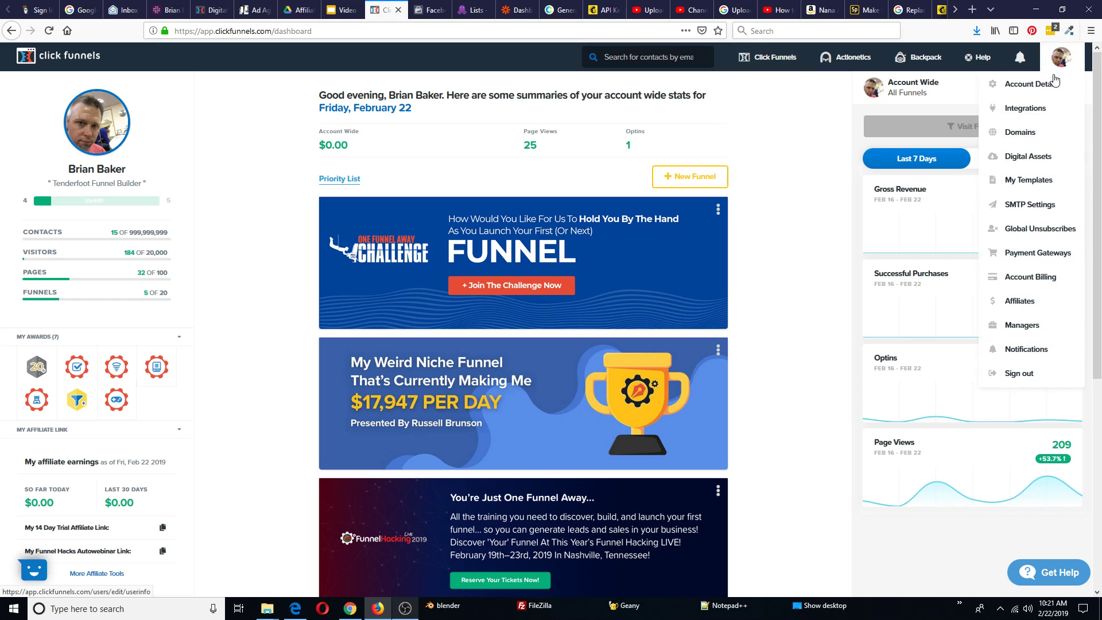
click(1020, 133)
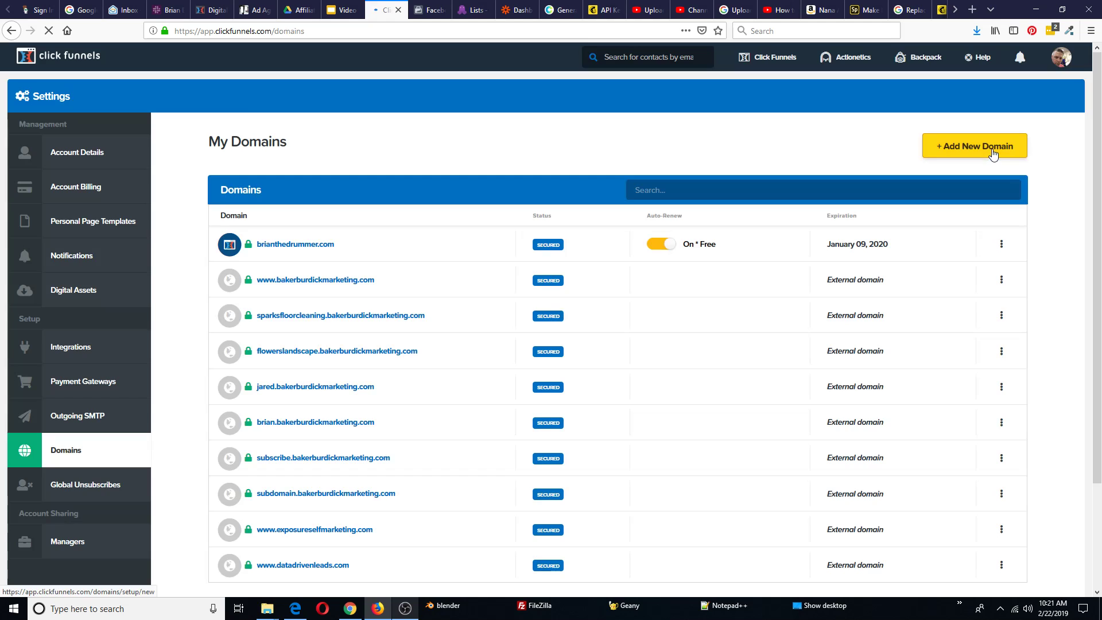
scroll(253, 209, down, 3)
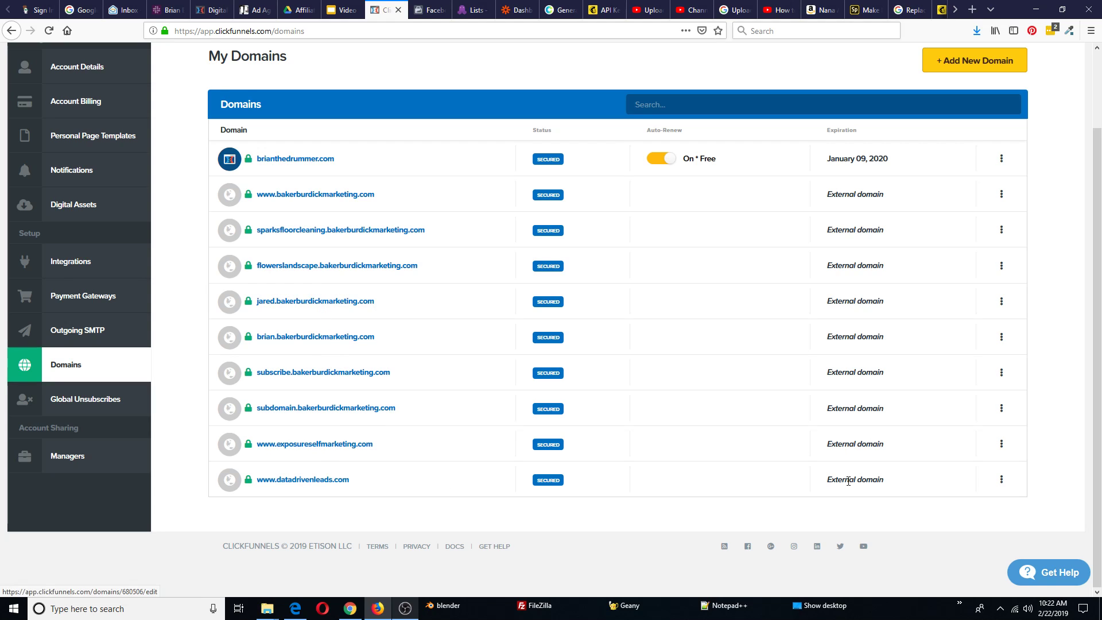
click(1000, 482)
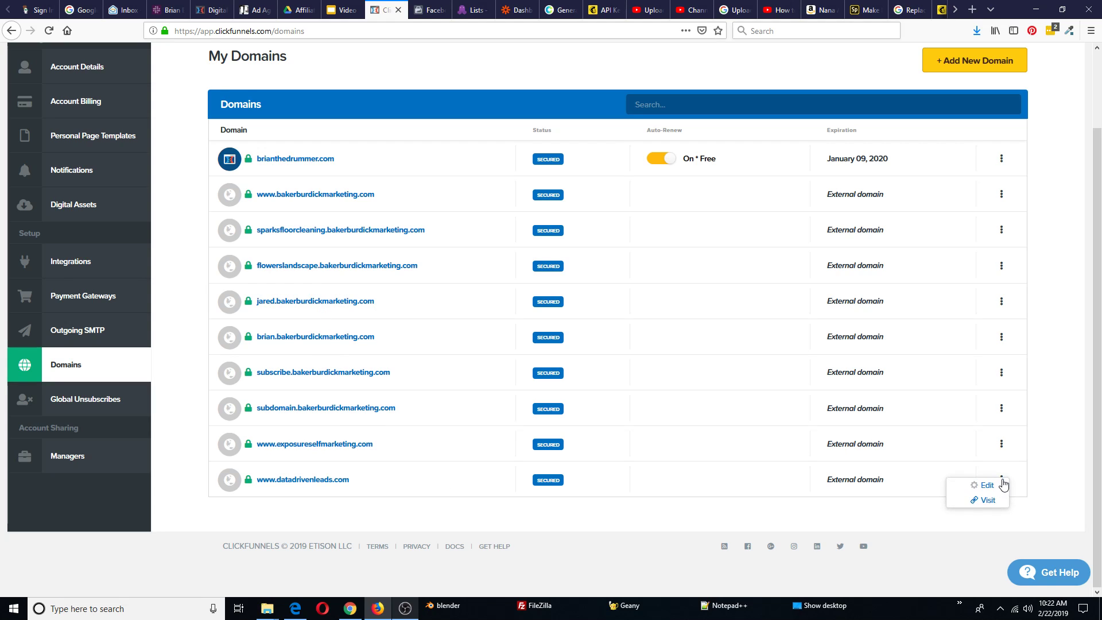
click(974, 488)
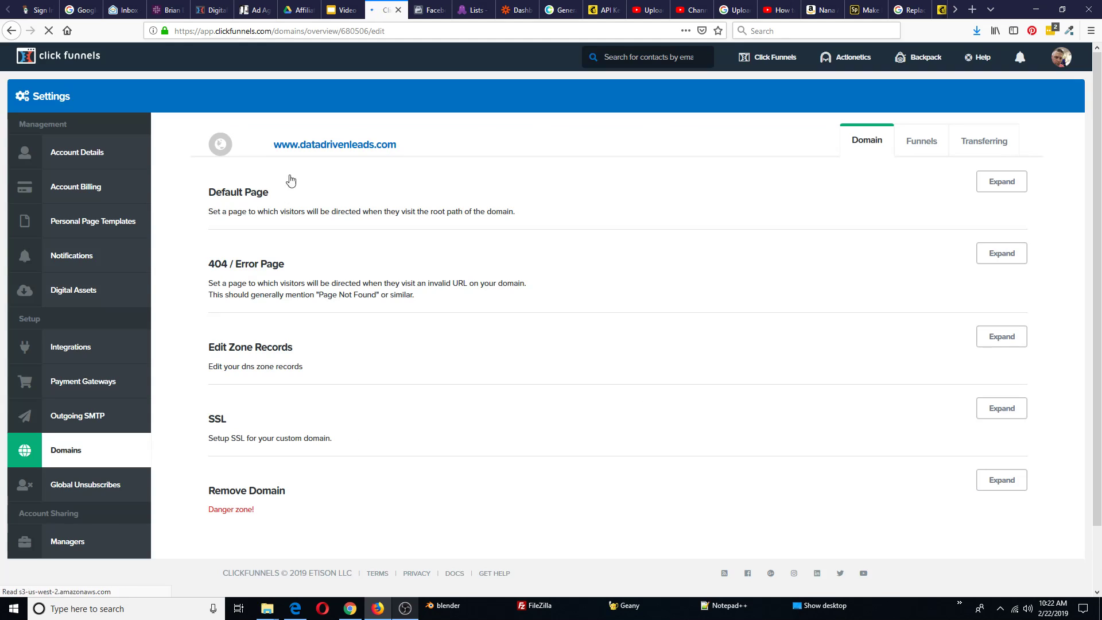
click(1013, 184)
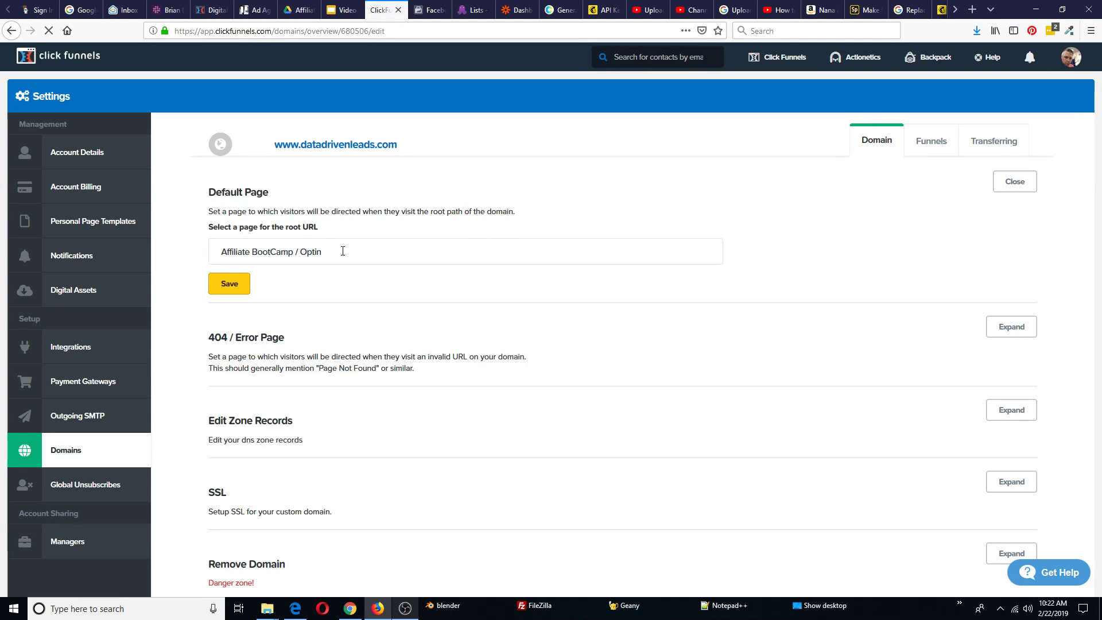
click(343, 251)
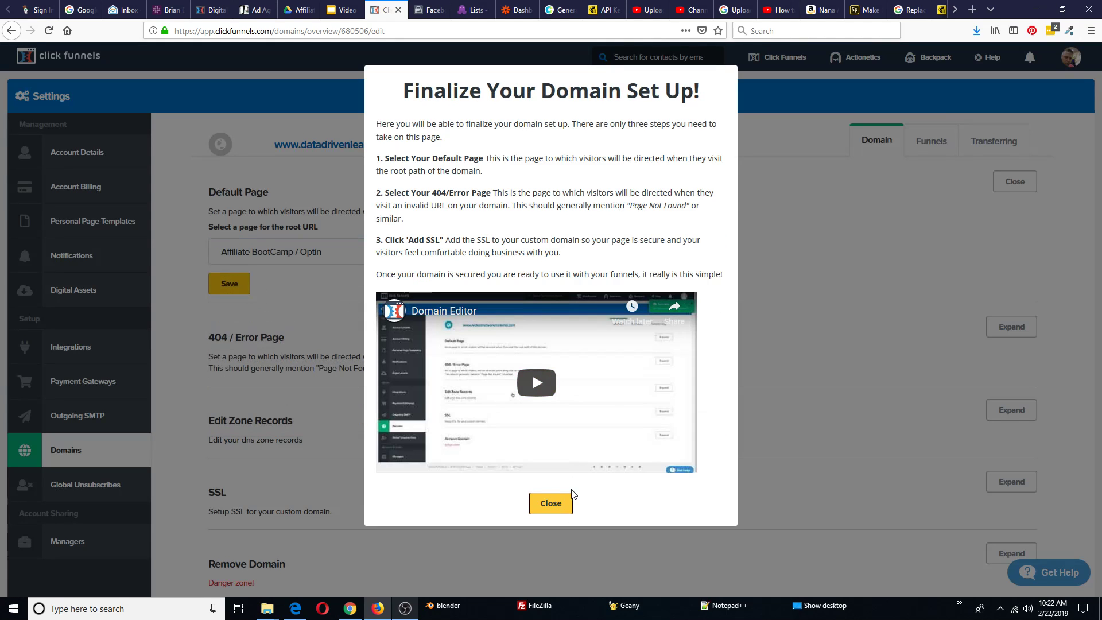
click(549, 507)
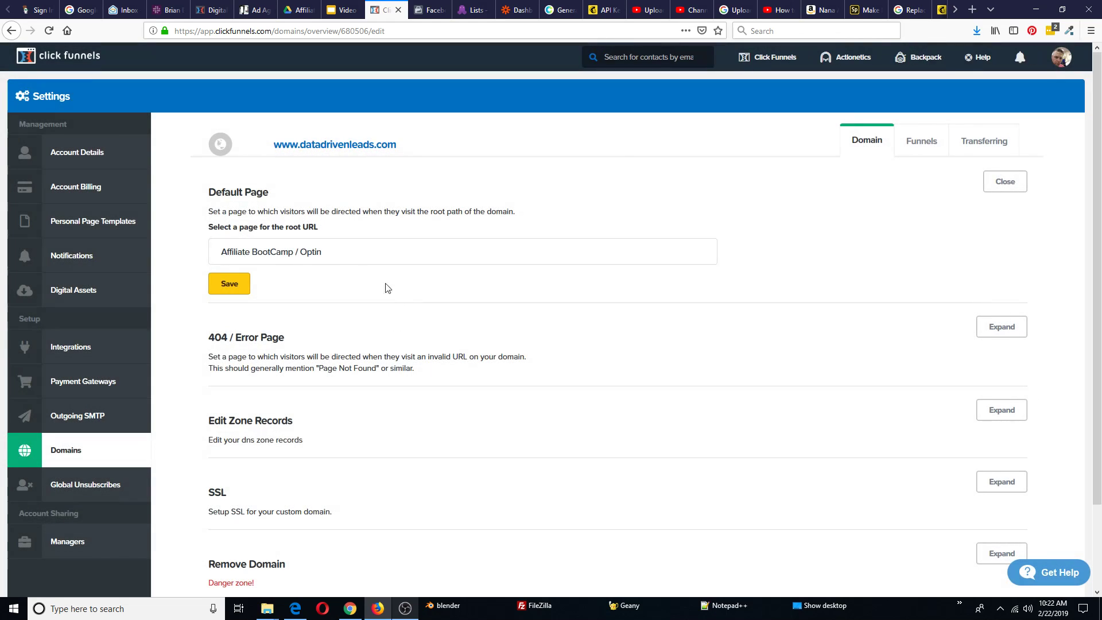
click(336, 251)
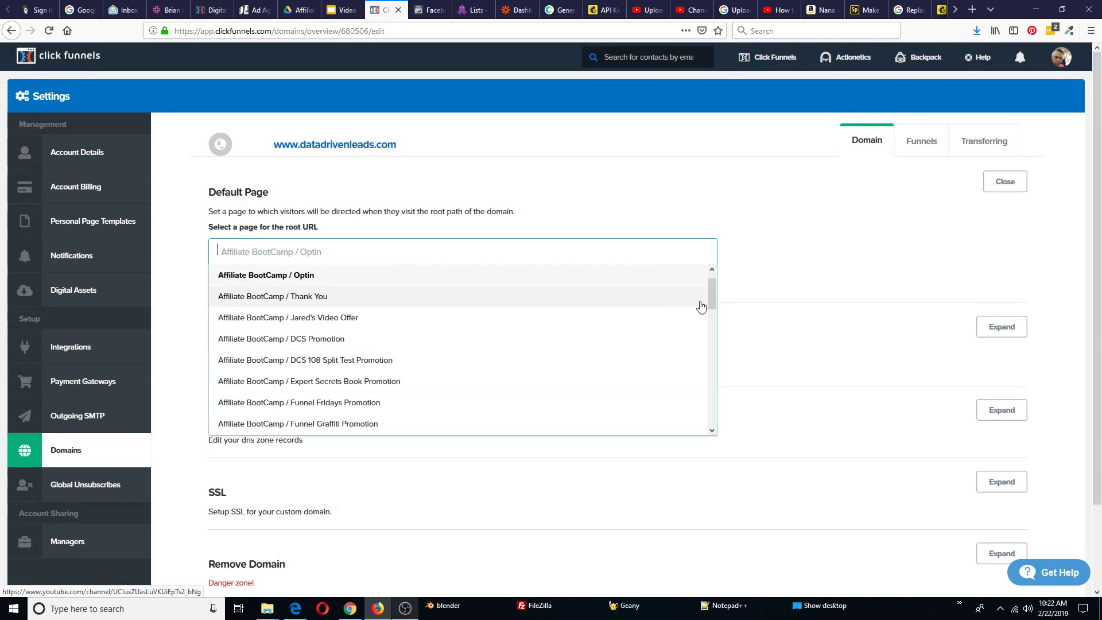
drag(713, 294, 717, 371)
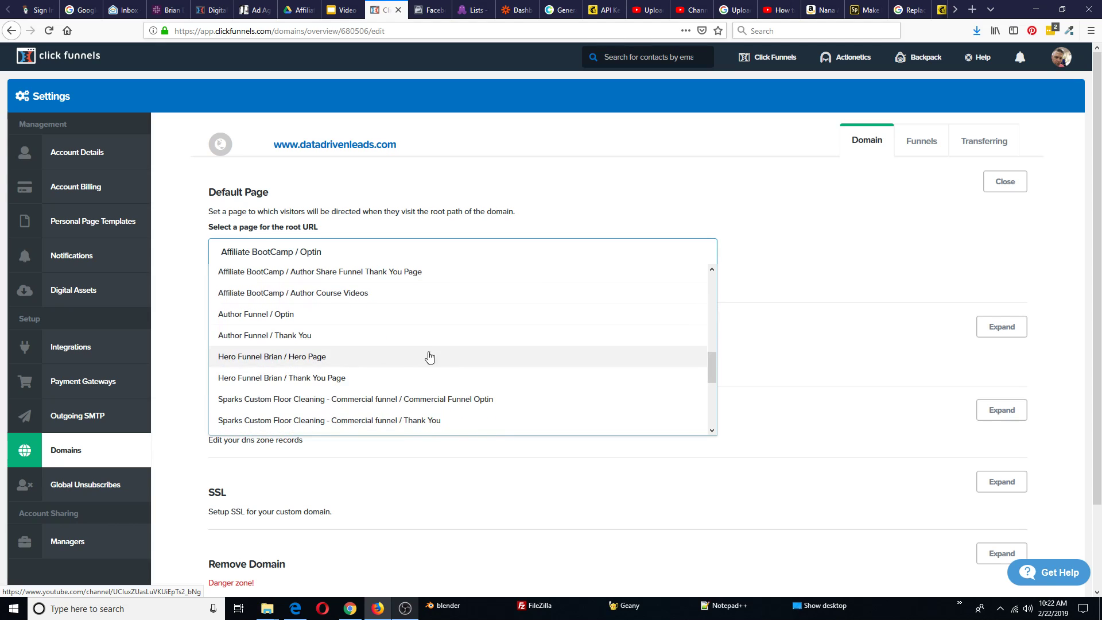
click(252, 316)
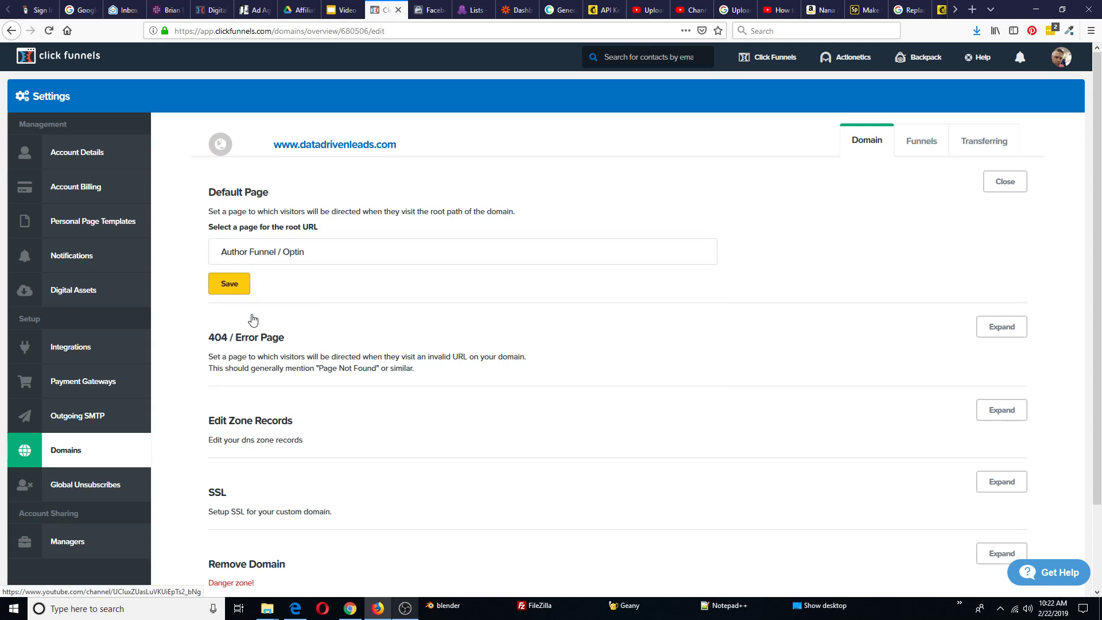
click(227, 285)
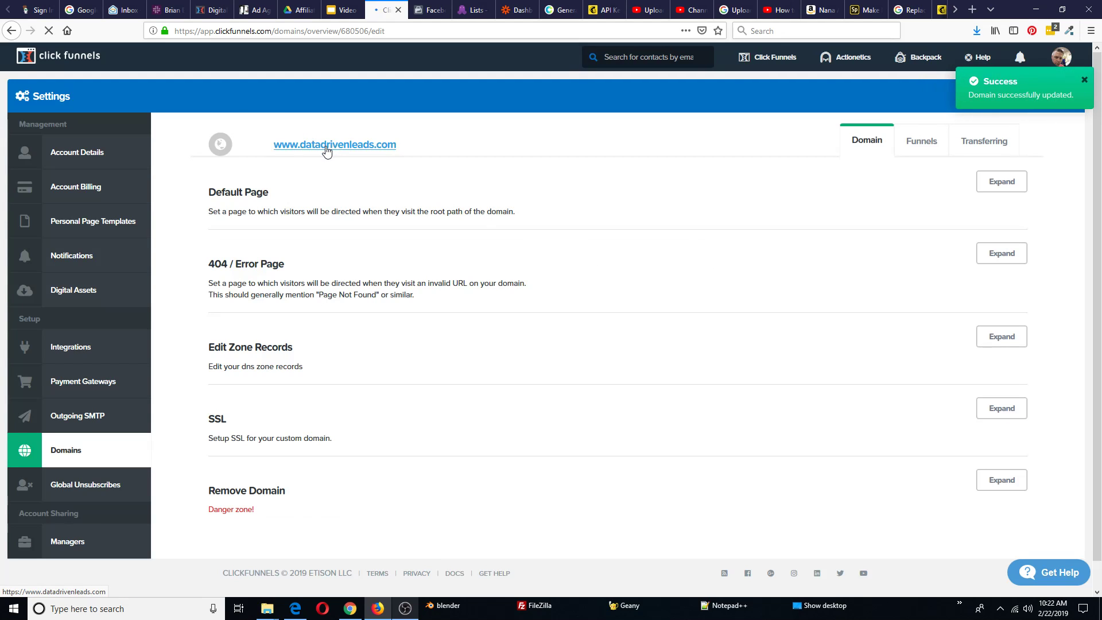
click(971, 9)
Load datadrivenleads.com in the new tab, close it, and open the Author Funnel's settings
text(datadrivenleads.com/)
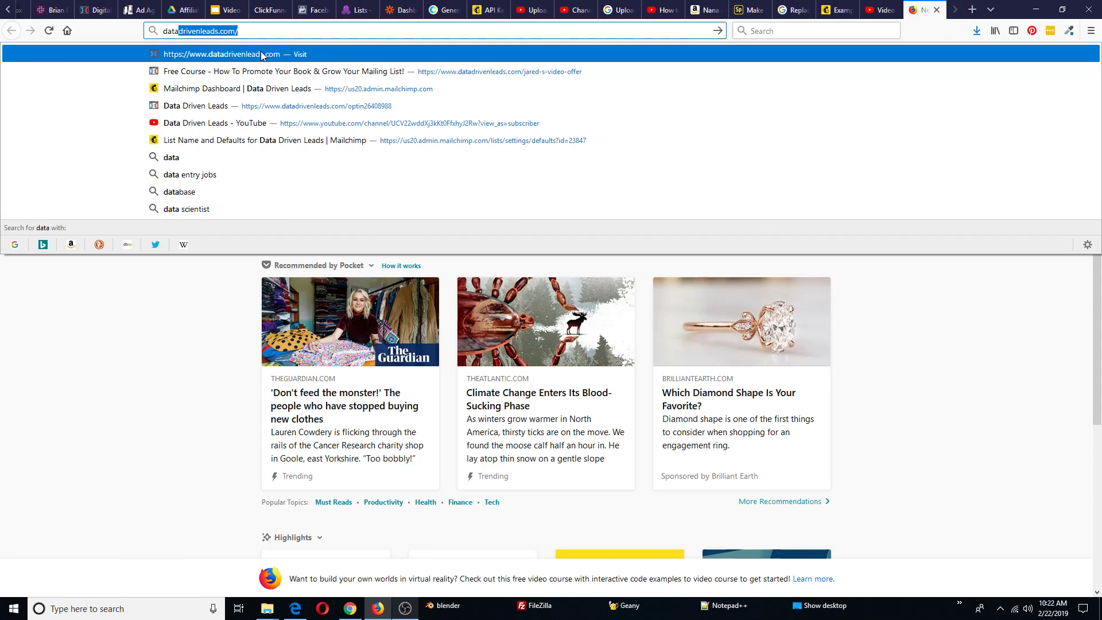
key(Return)
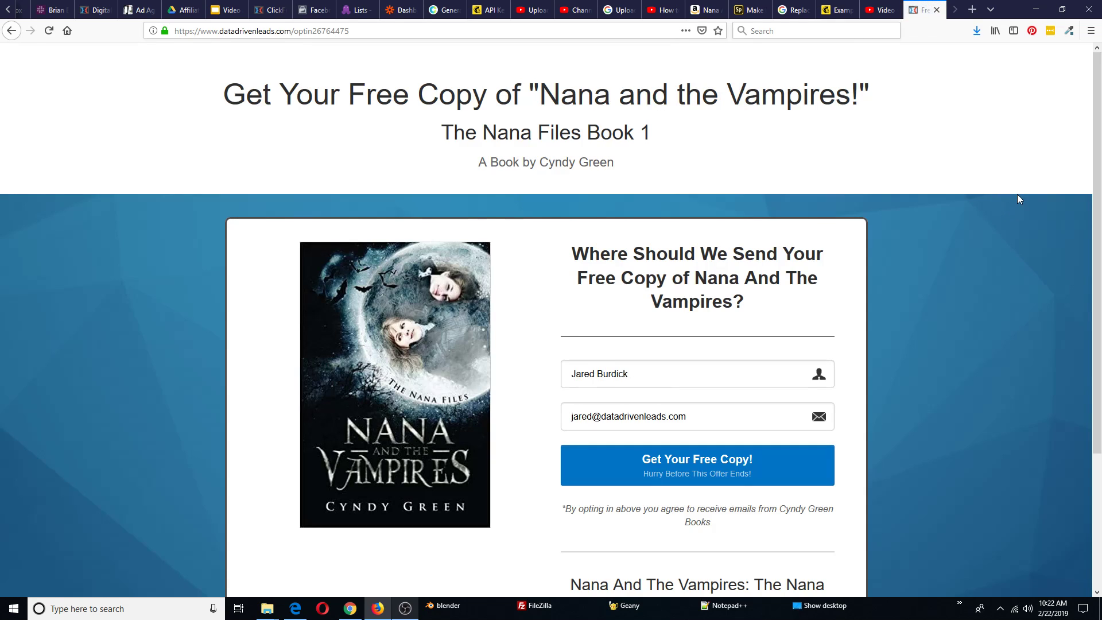
click(935, 11)
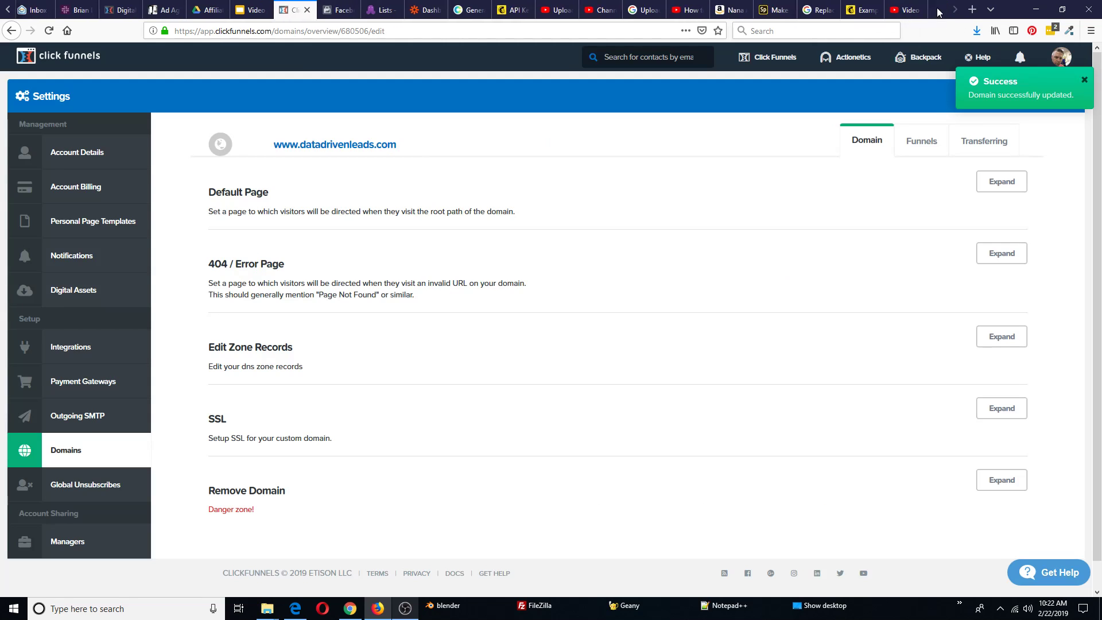
mouse_move(772, 60)
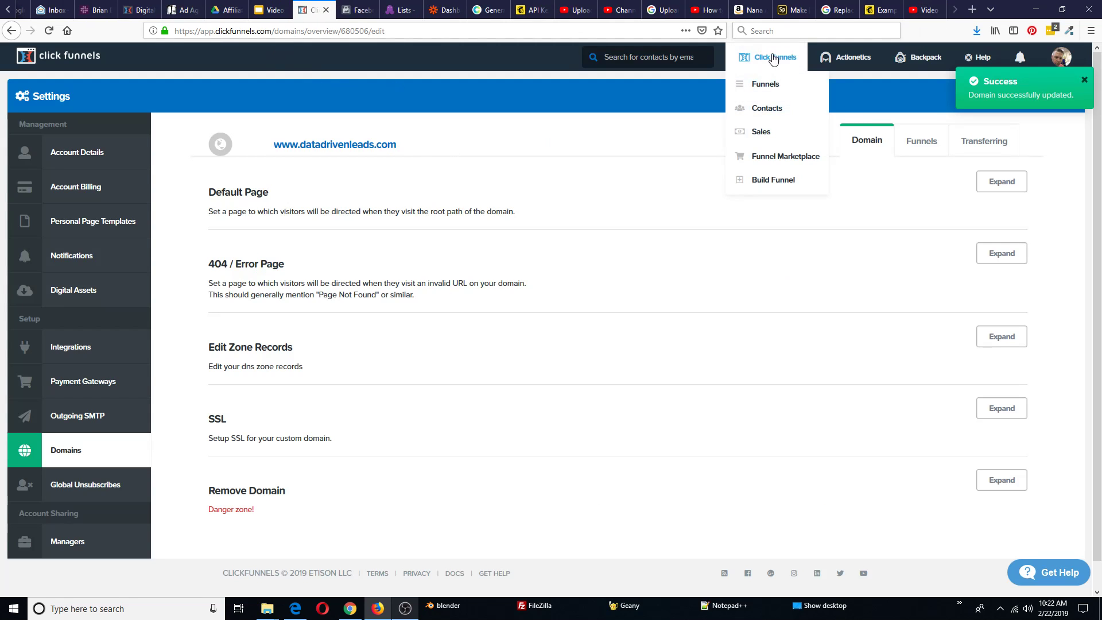
click(754, 91)
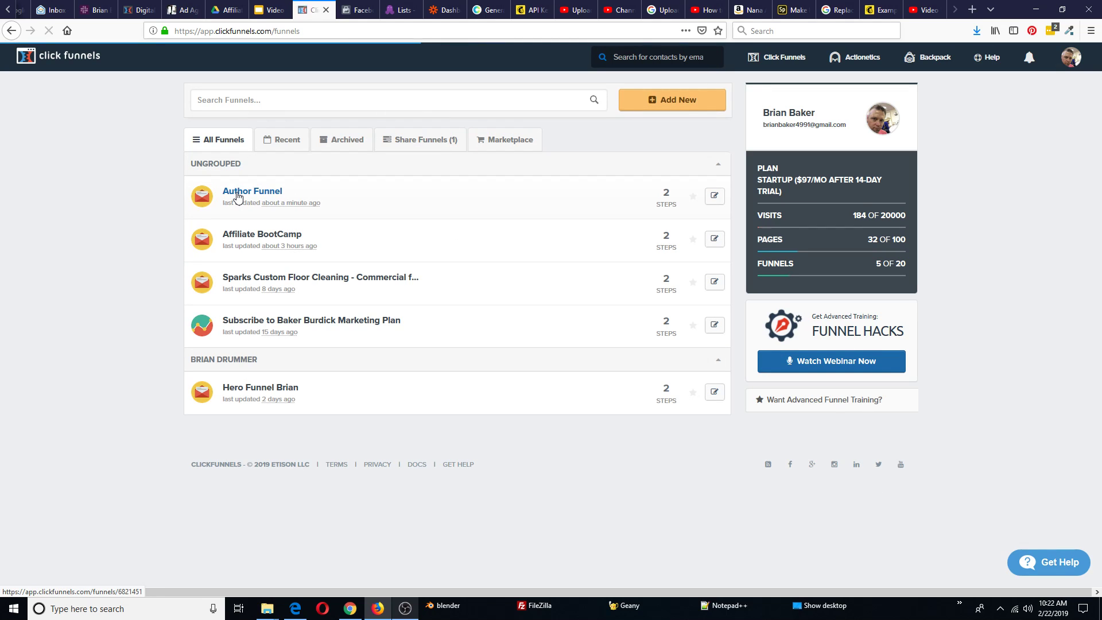
click(237, 195)
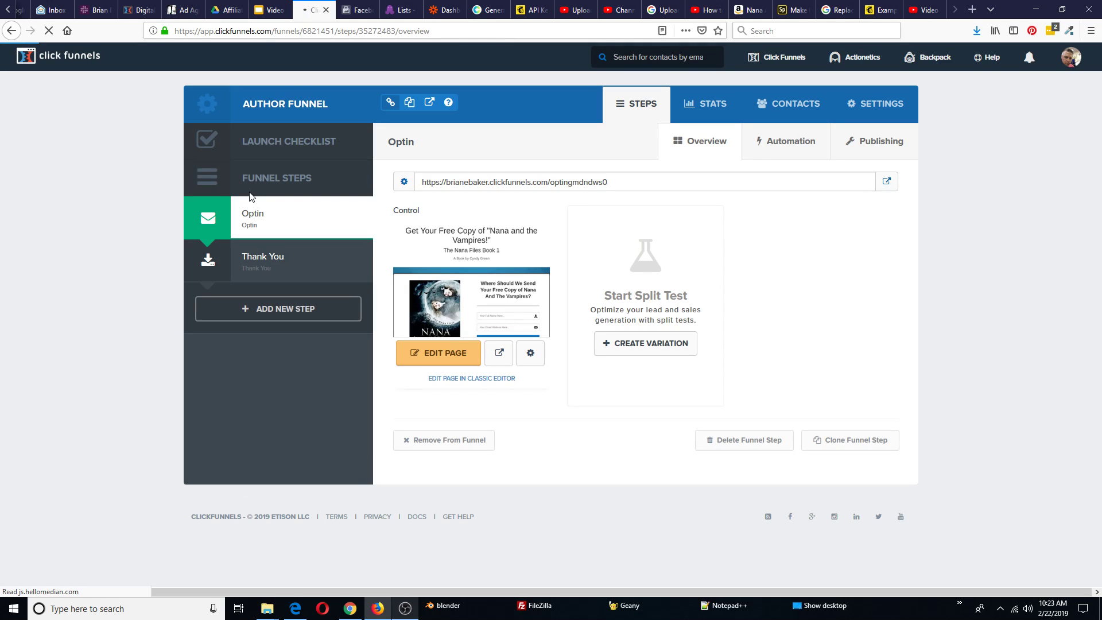
click(889, 109)
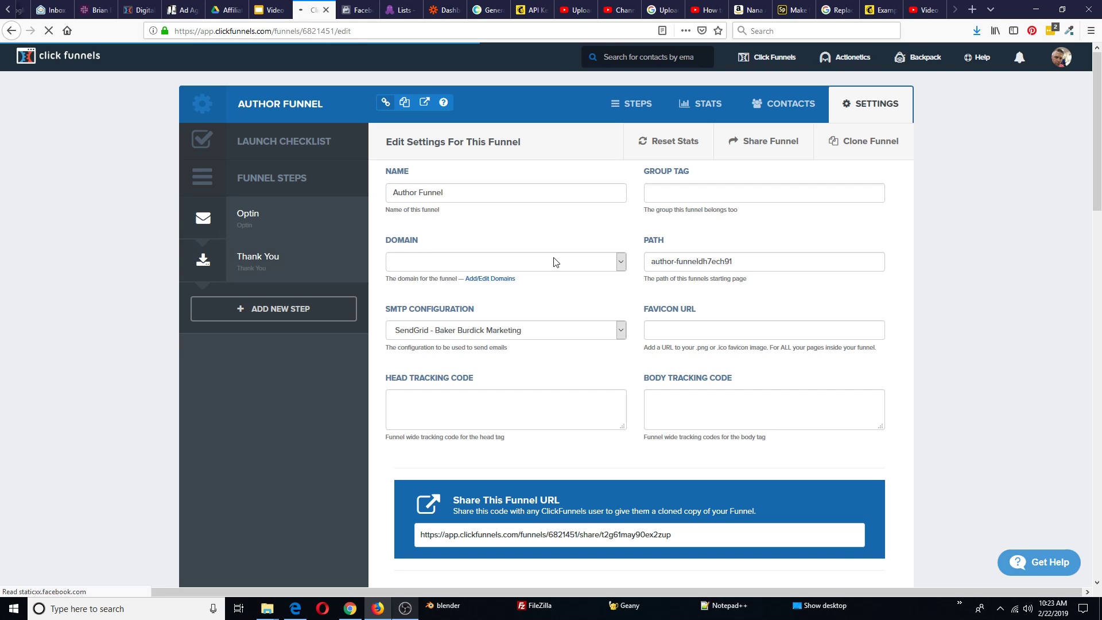
click(621, 262)
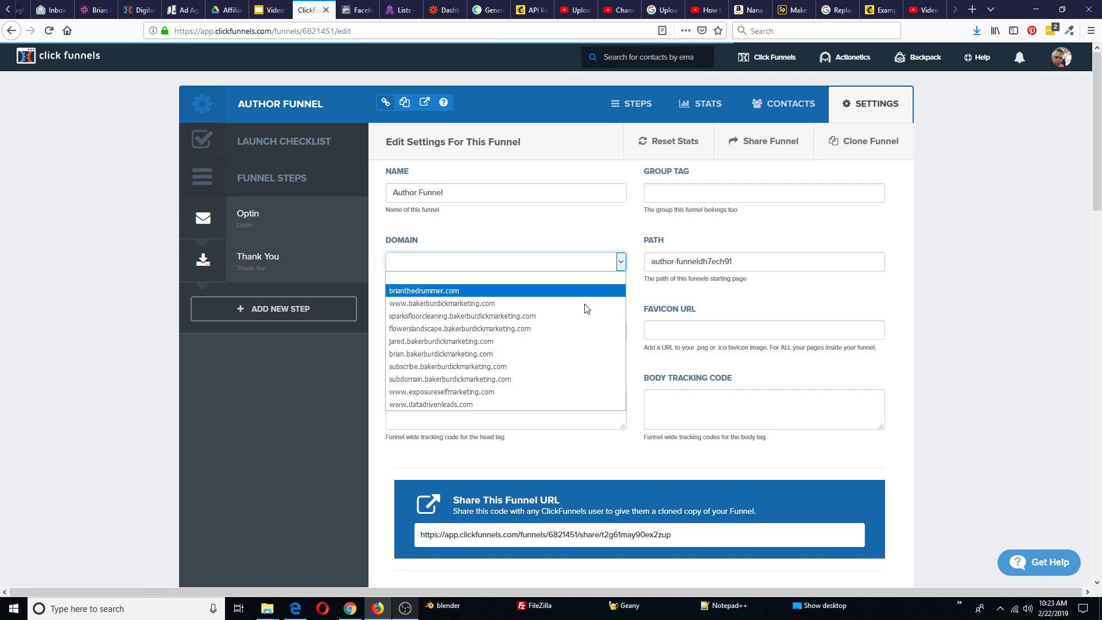
click(463, 404)
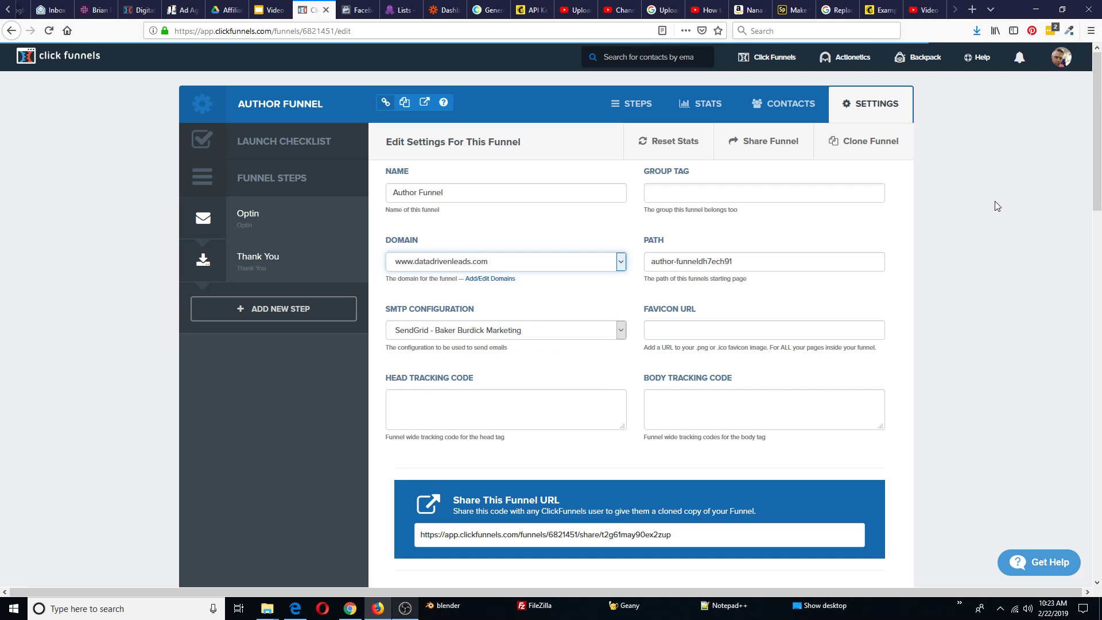
scroll(988, 226, down, 15)
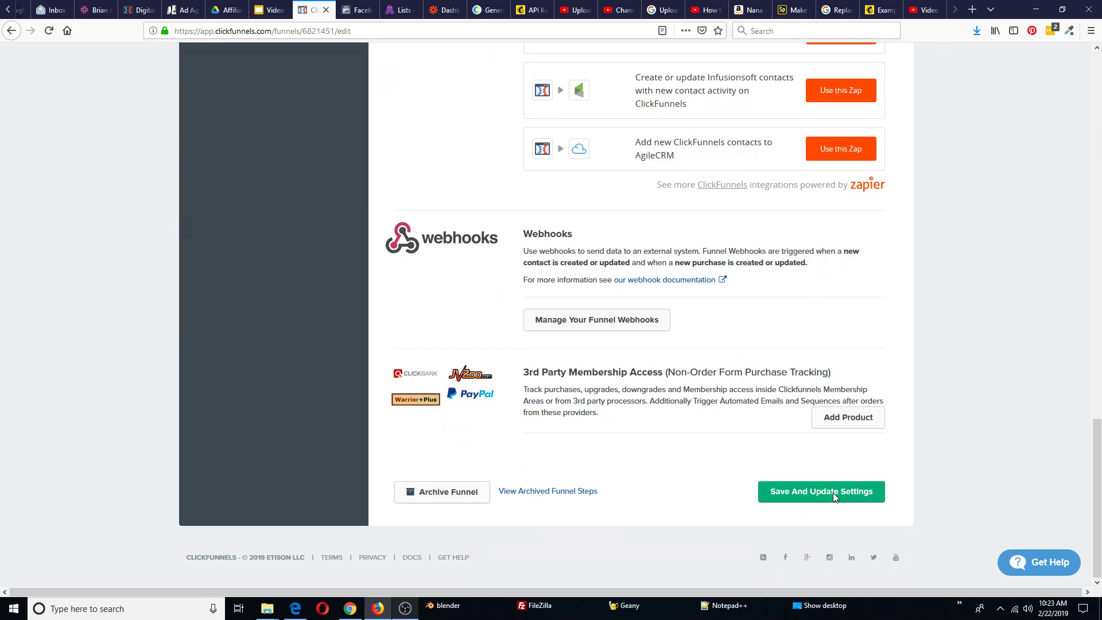
click(836, 495)
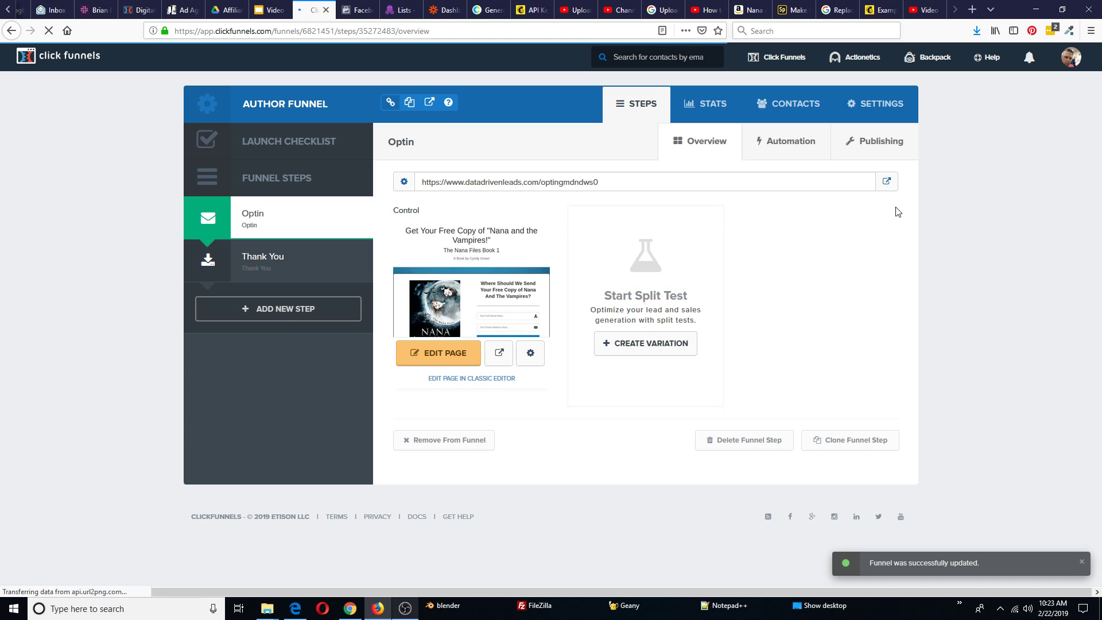
click(886, 184)
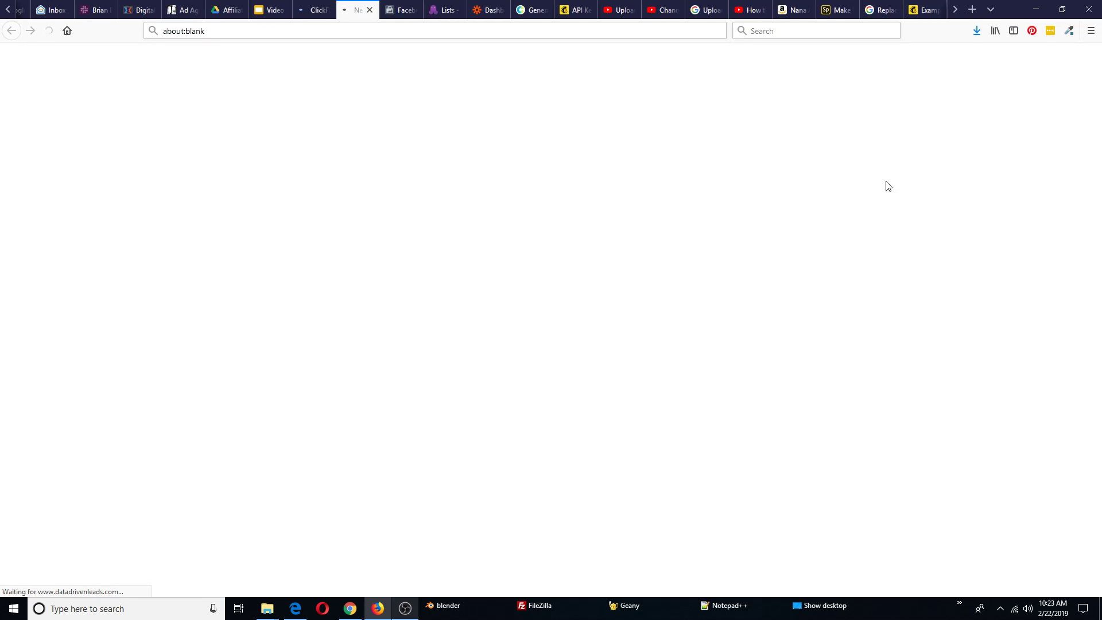
Change the opt-in email to a test address and submit with Get Your Free Copy!
scroll(954, 270, down, 3)
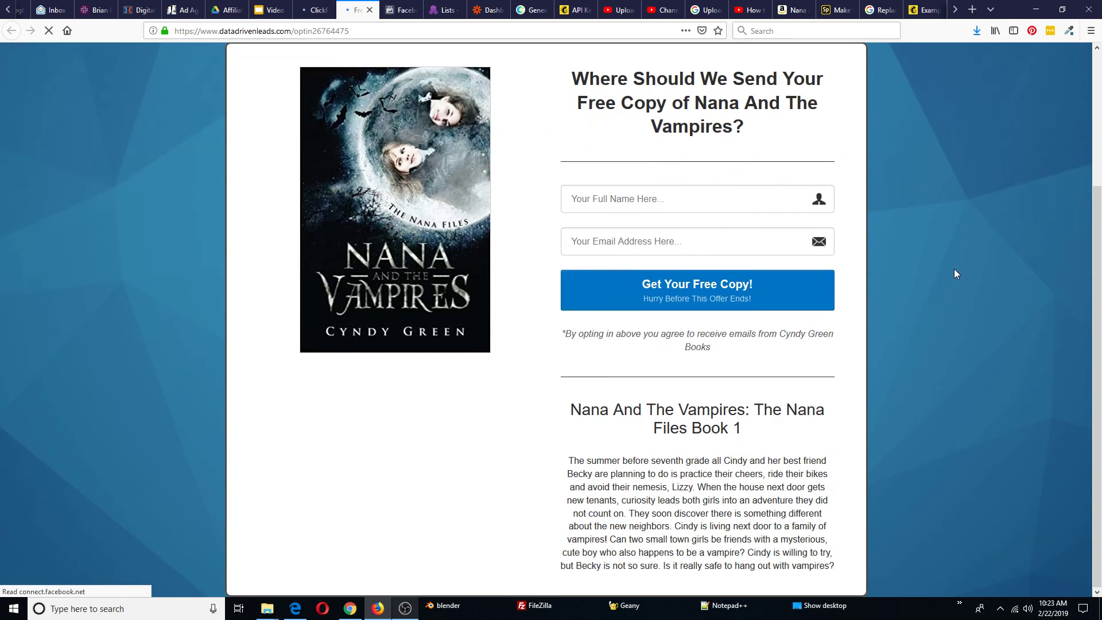
scroll(954, 269, up, 3)
scroll(947, 266, down, 1)
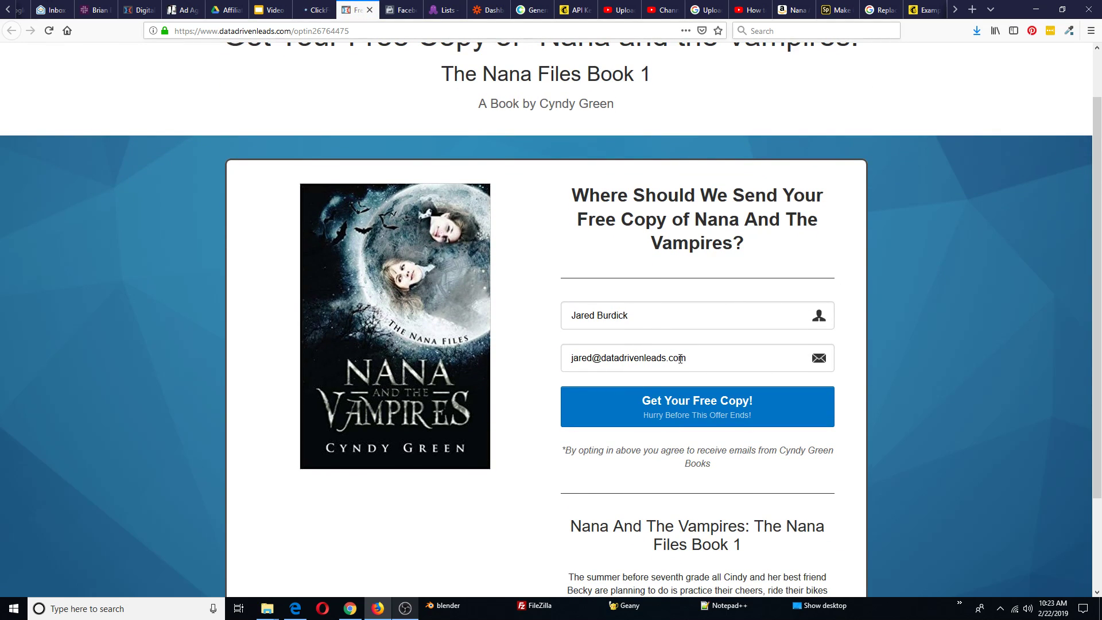
drag(590, 360, 546, 351)
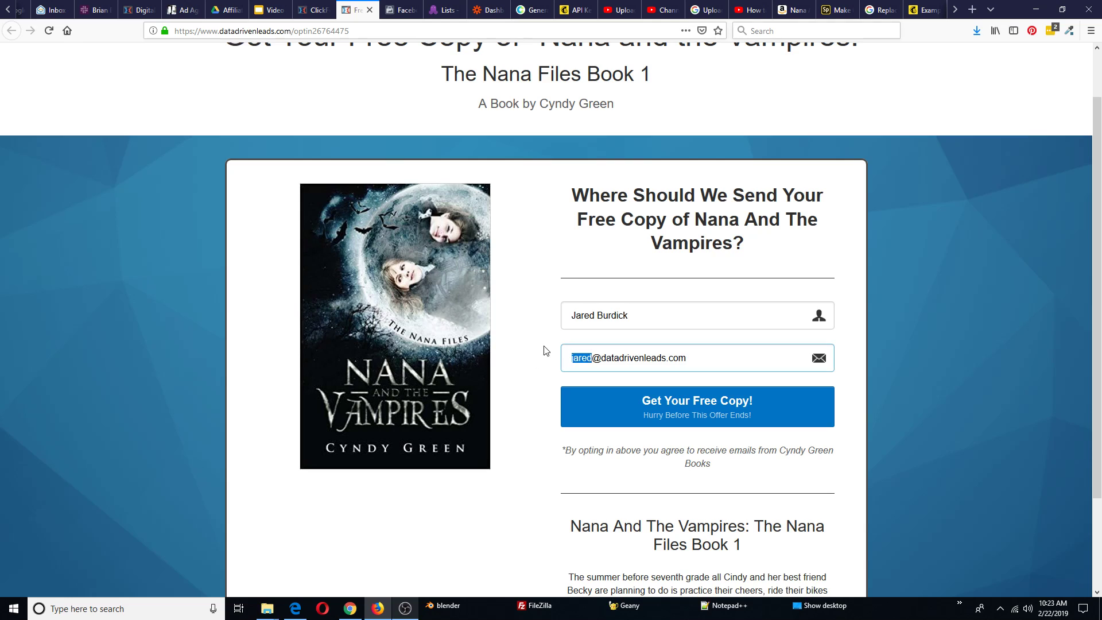
text(bira)
key(BackSpace)
key(BackSpace)
key(BackSpace)
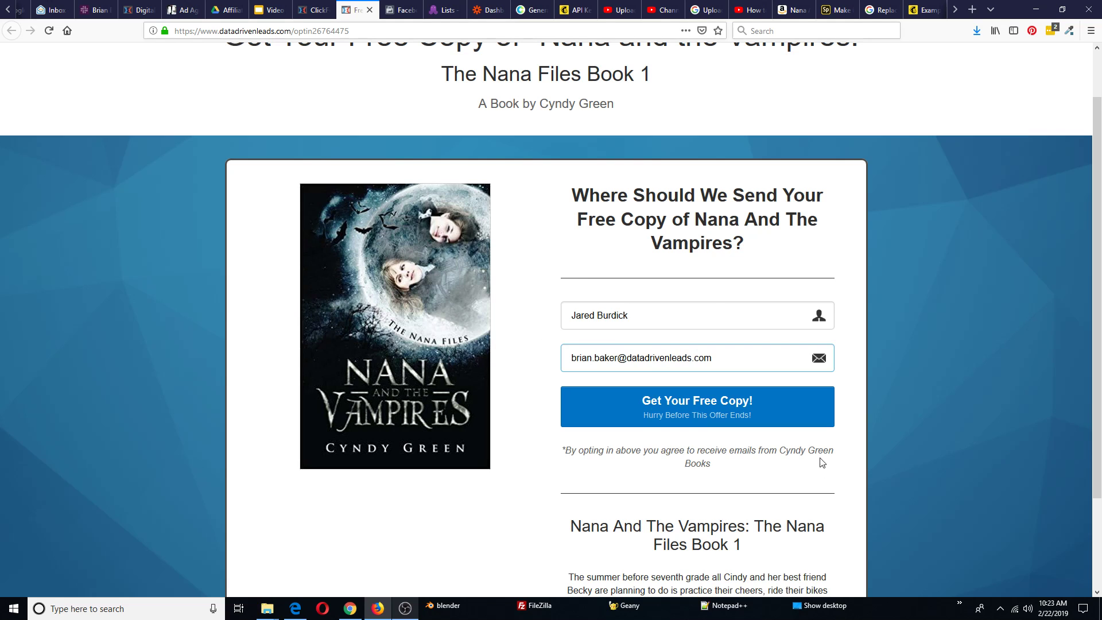
click(729, 412)
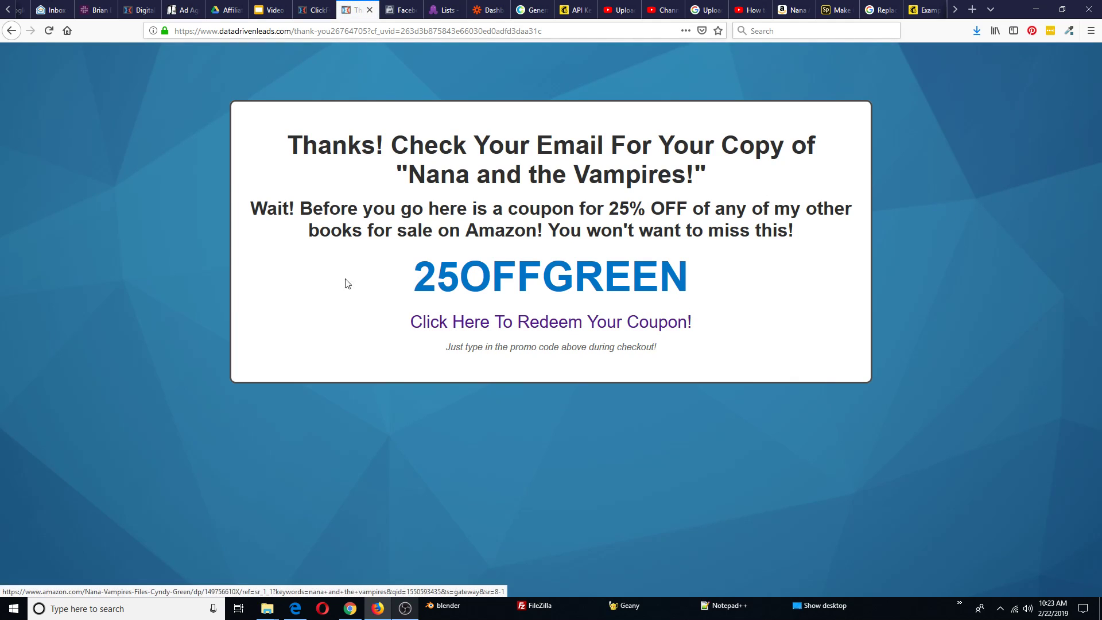
Copy the 25OFFGREEN coupon code and open its Amazon redemption page
drag(688, 275, 410, 276)
right_click(467, 274)
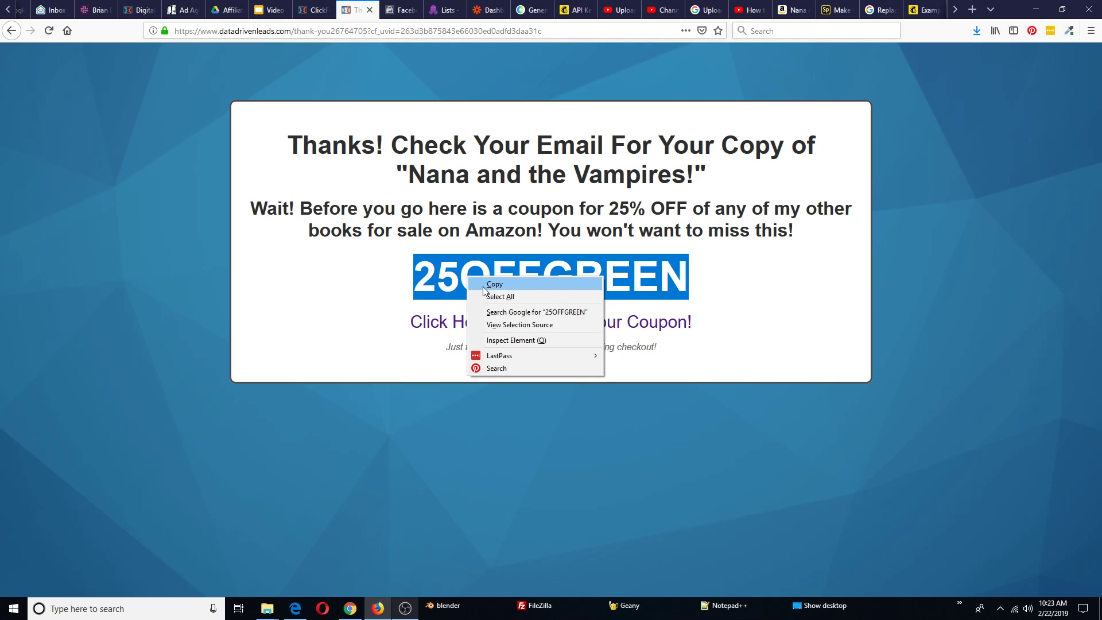
click(484, 285)
click(585, 330)
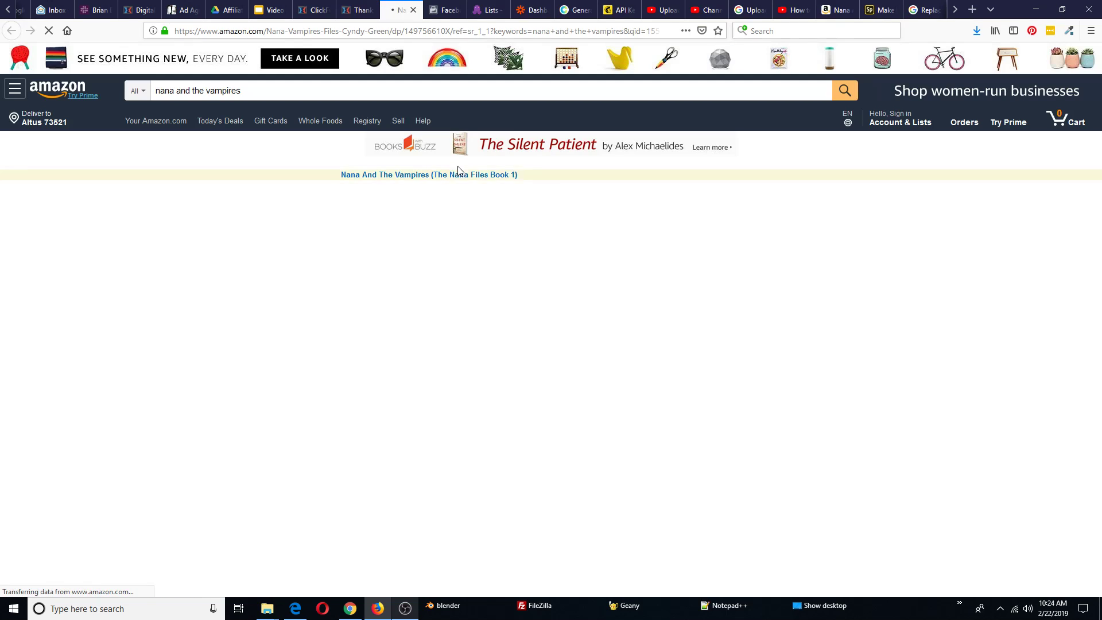
scroll(407, 317, down, 2)
scroll(407, 316, up, 2)
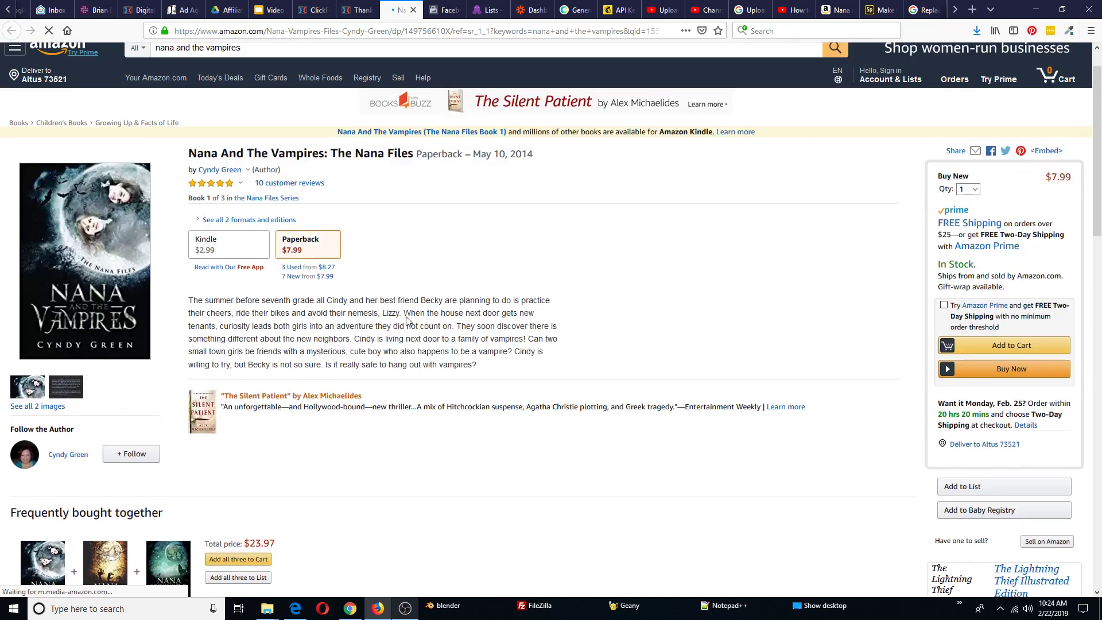
scroll(444, 42, down, 5)
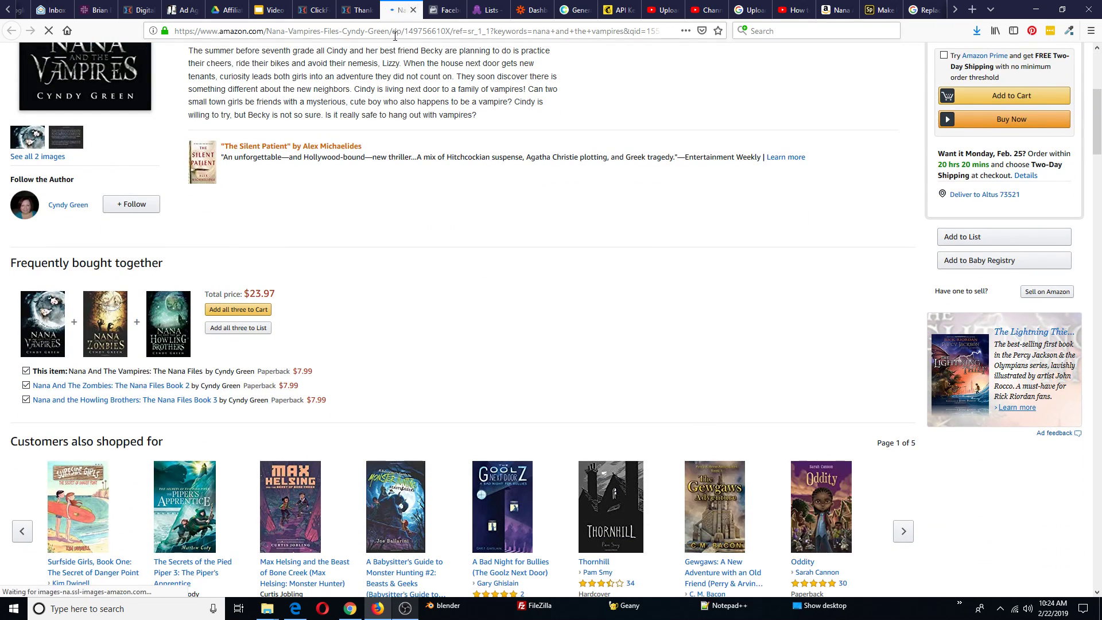
Close the Amazon and thank-you tabs and return to the Author Funnel overview
click(413, 10)
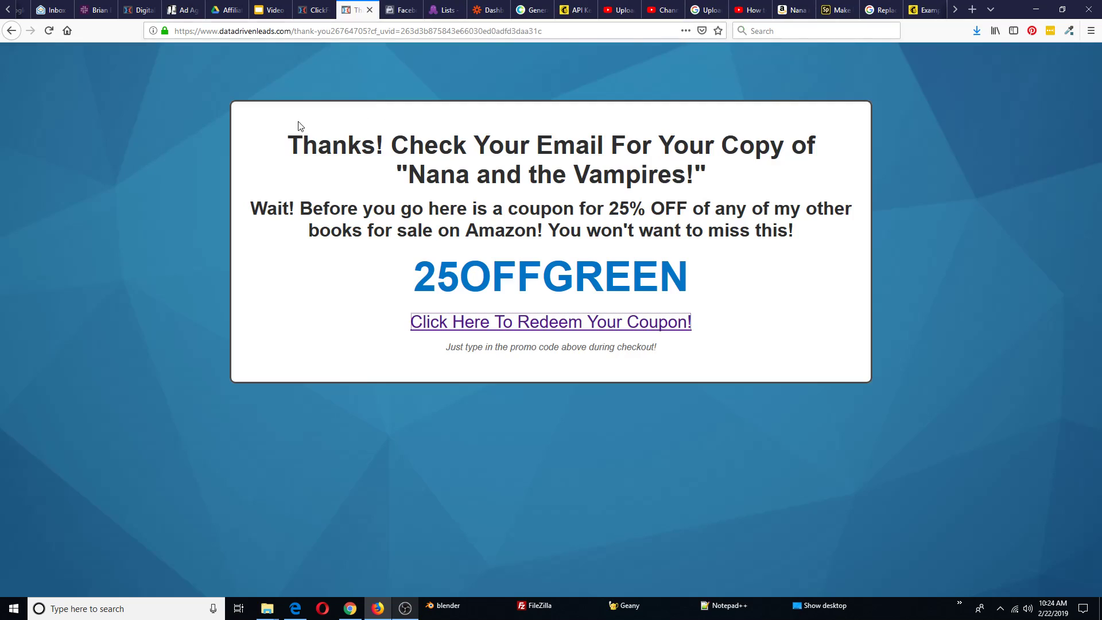
click(369, 10)
click(314, 8)
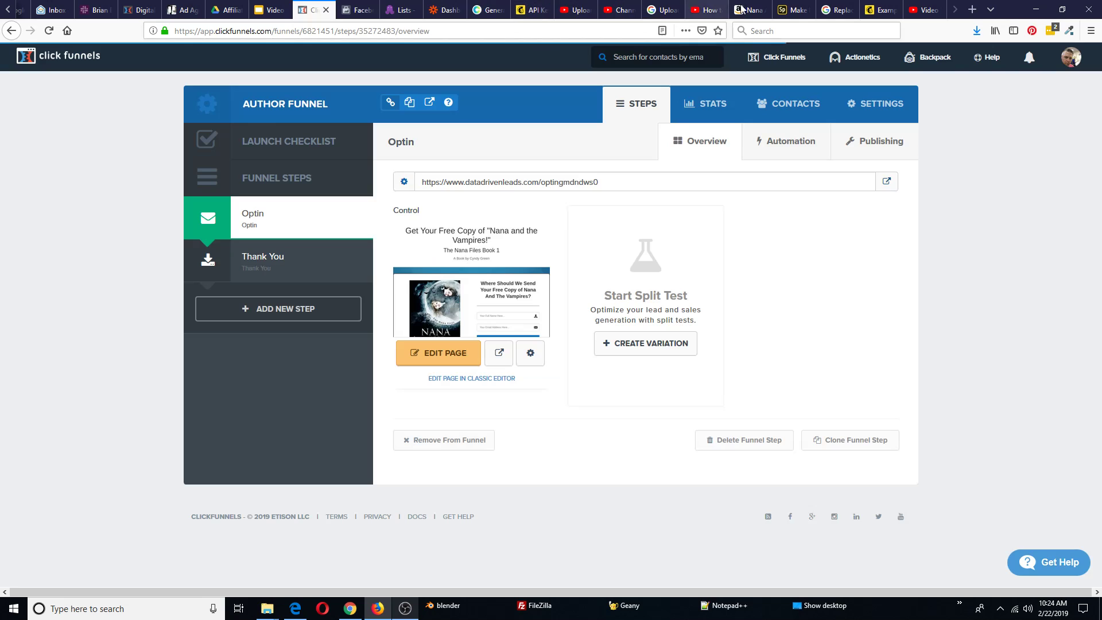
Check the Data Driven Leads contacts in Mailchimp for the test subscriber, then return to Campaigns
click(534, 10)
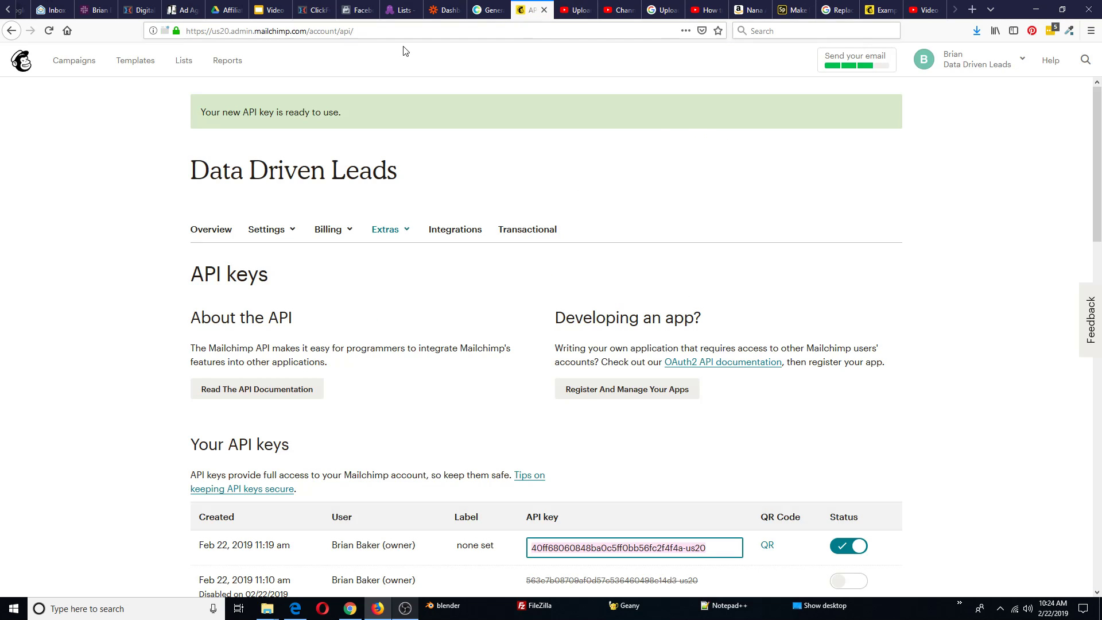
click(184, 61)
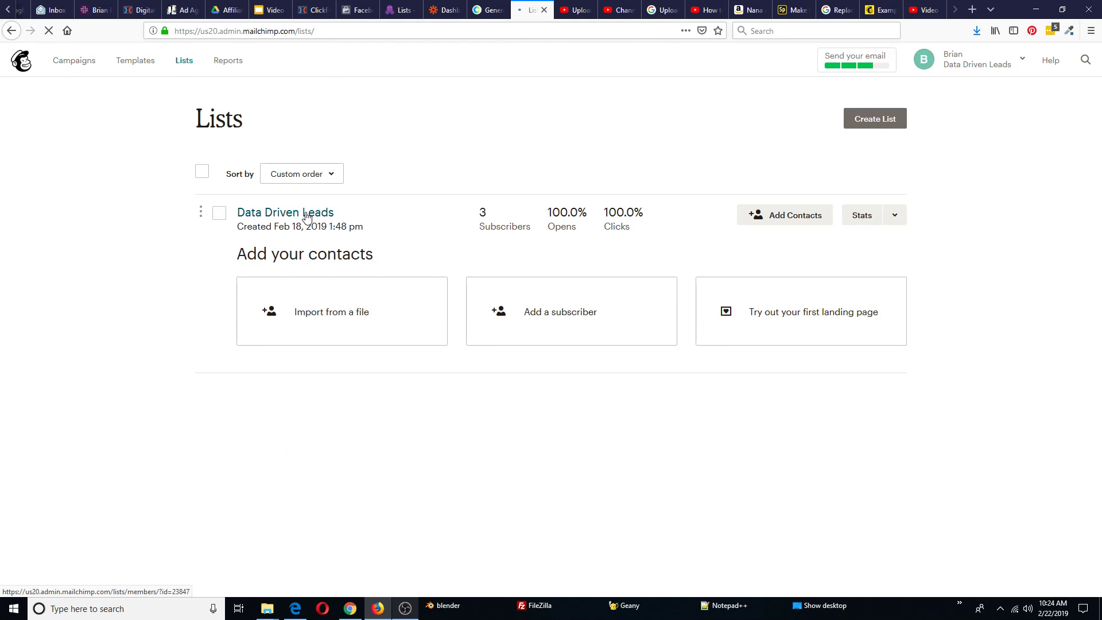
click(307, 215)
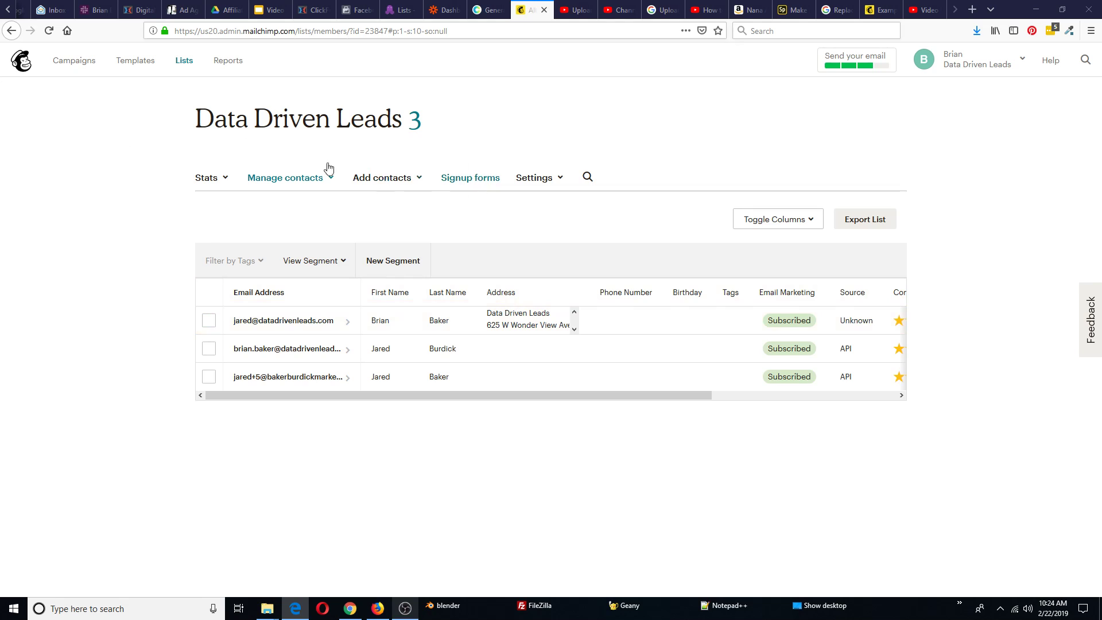
click(63, 65)
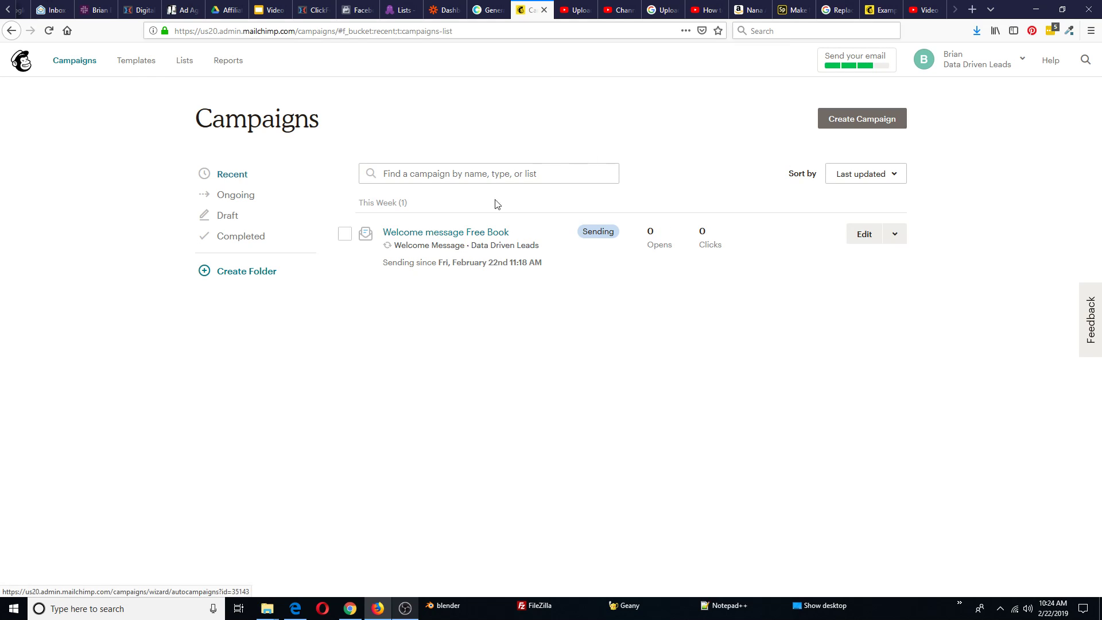
click(433, 236)
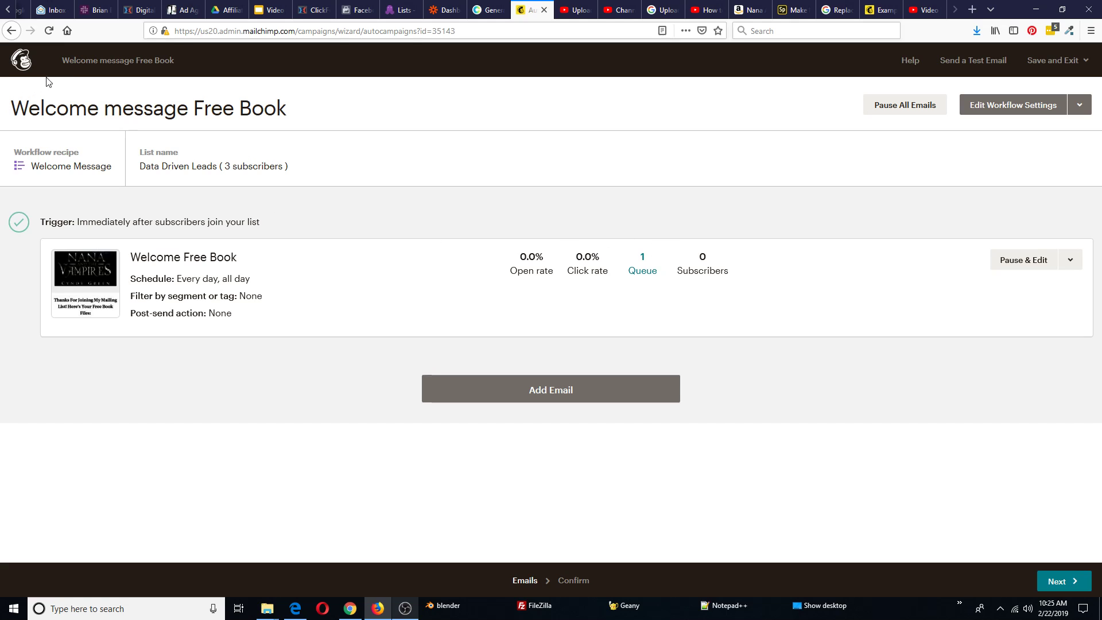
click(21, 60)
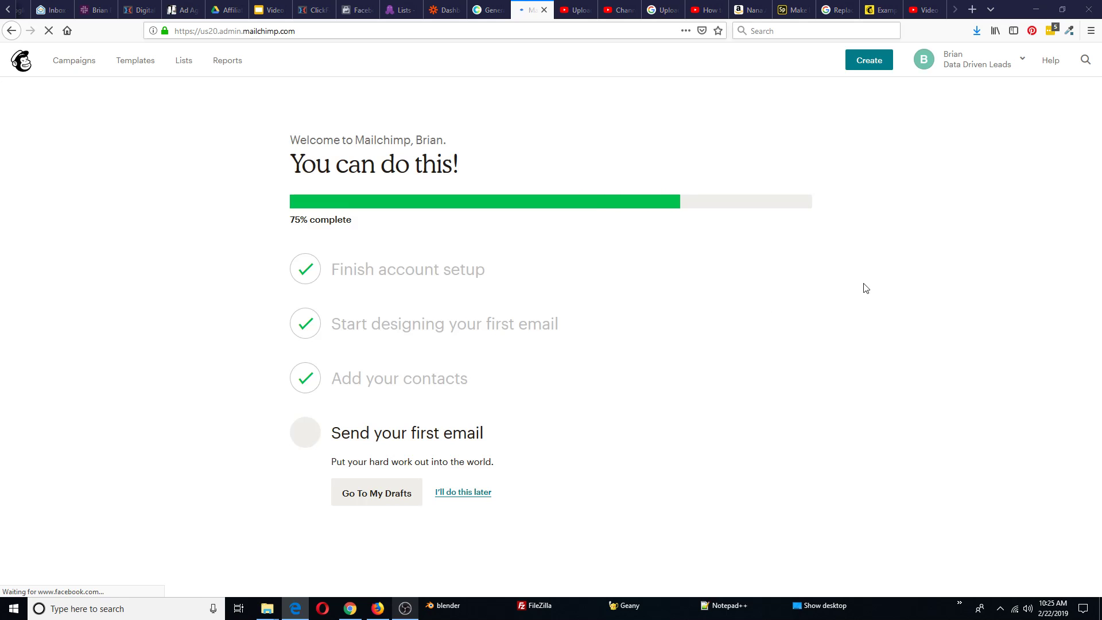
click(62, 68)
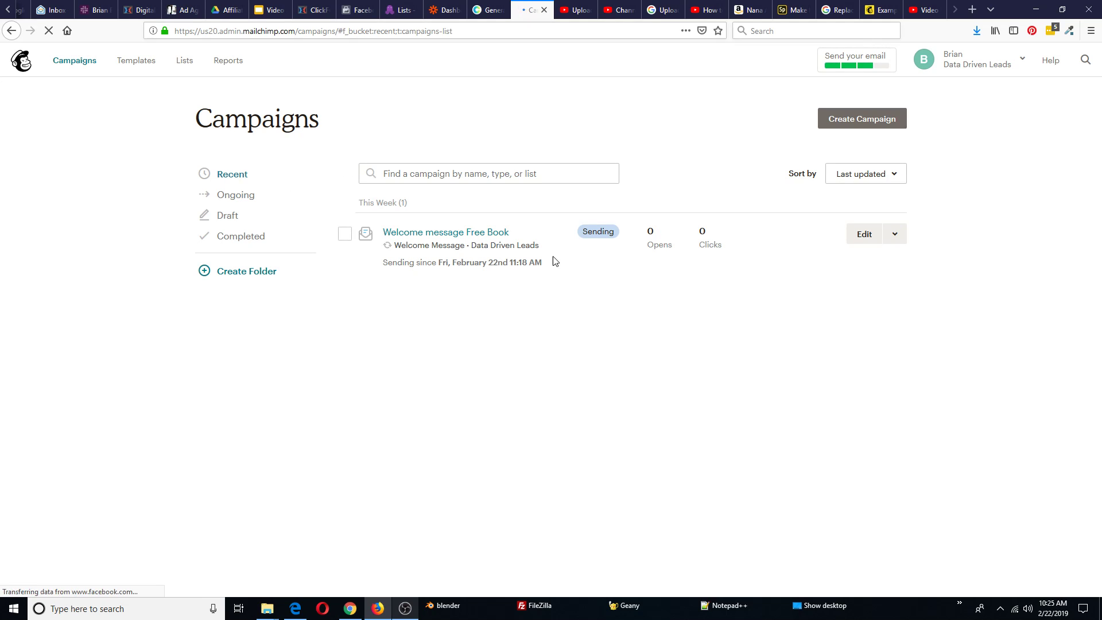
click(486, 232)
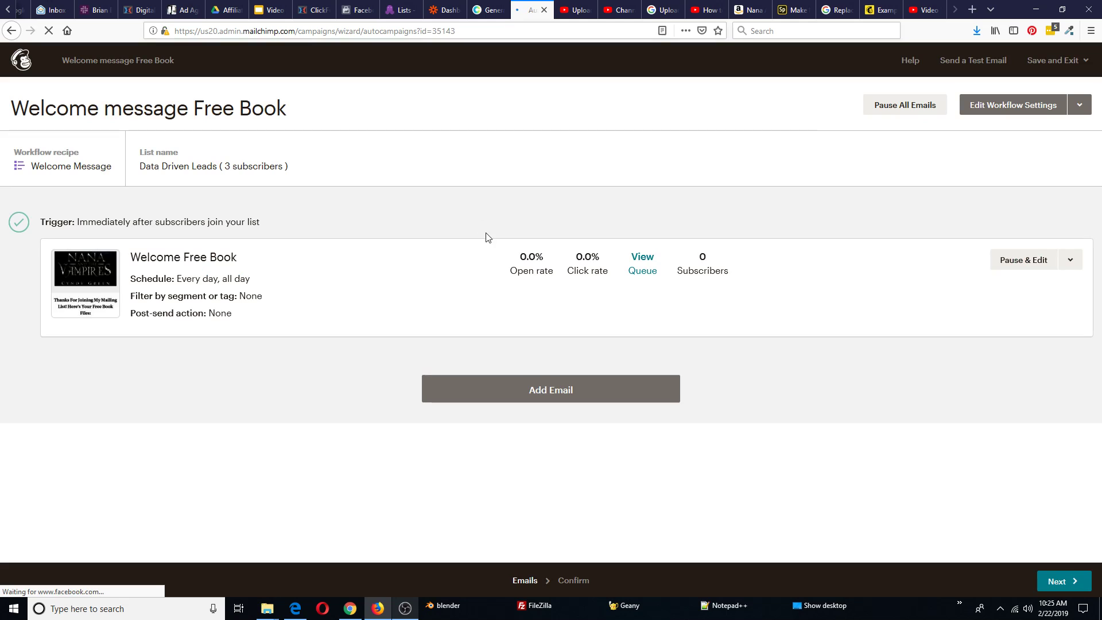
click(646, 274)
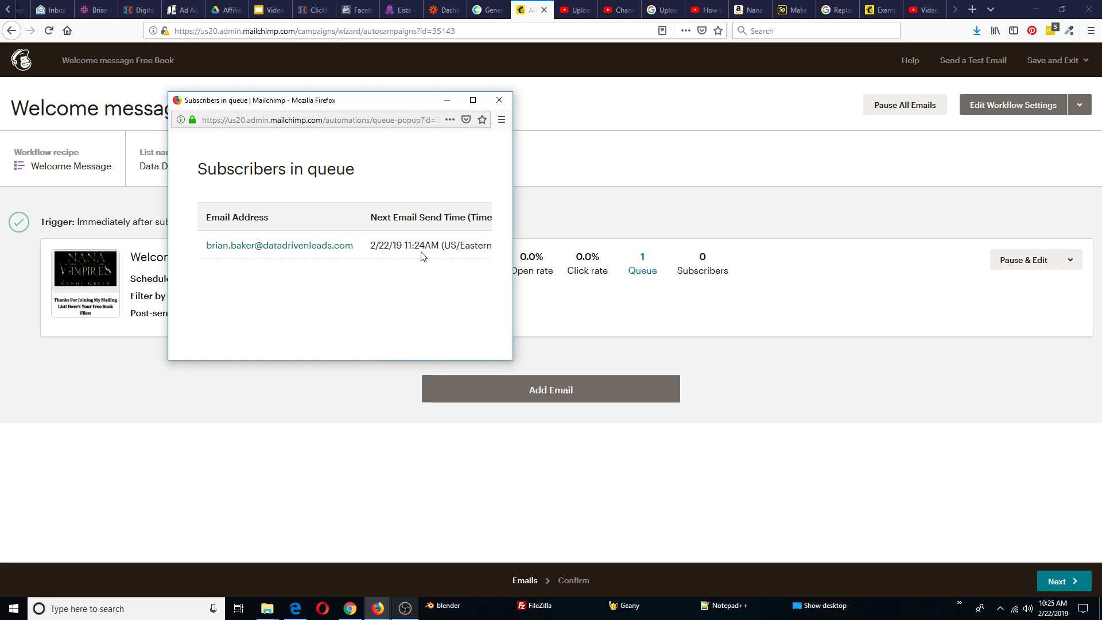
click(499, 100)
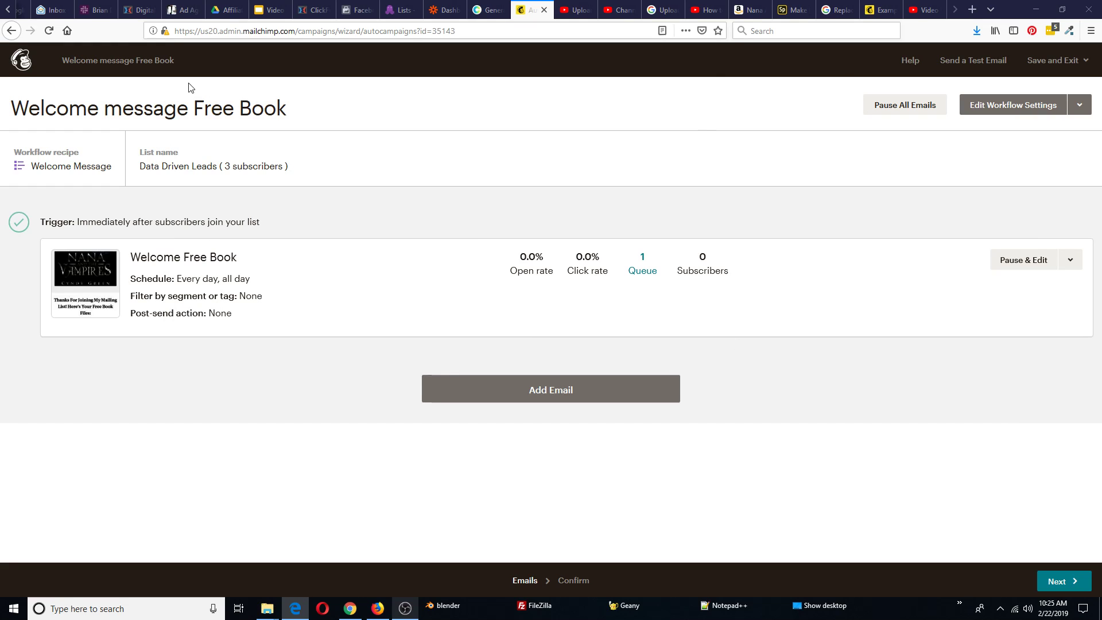
click(22, 59)
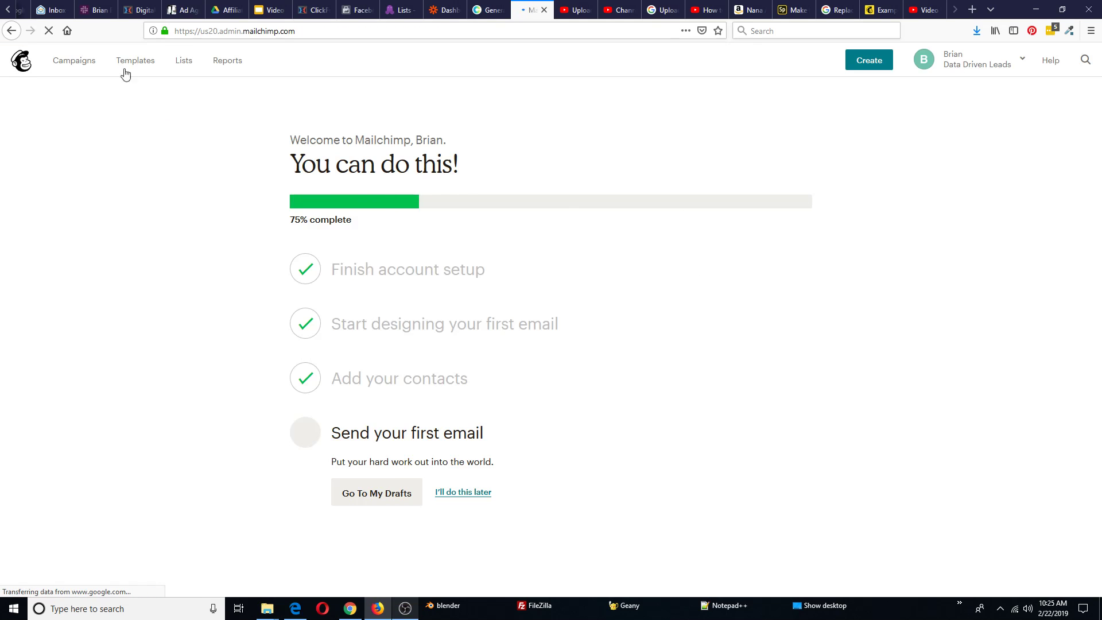
click(82, 64)
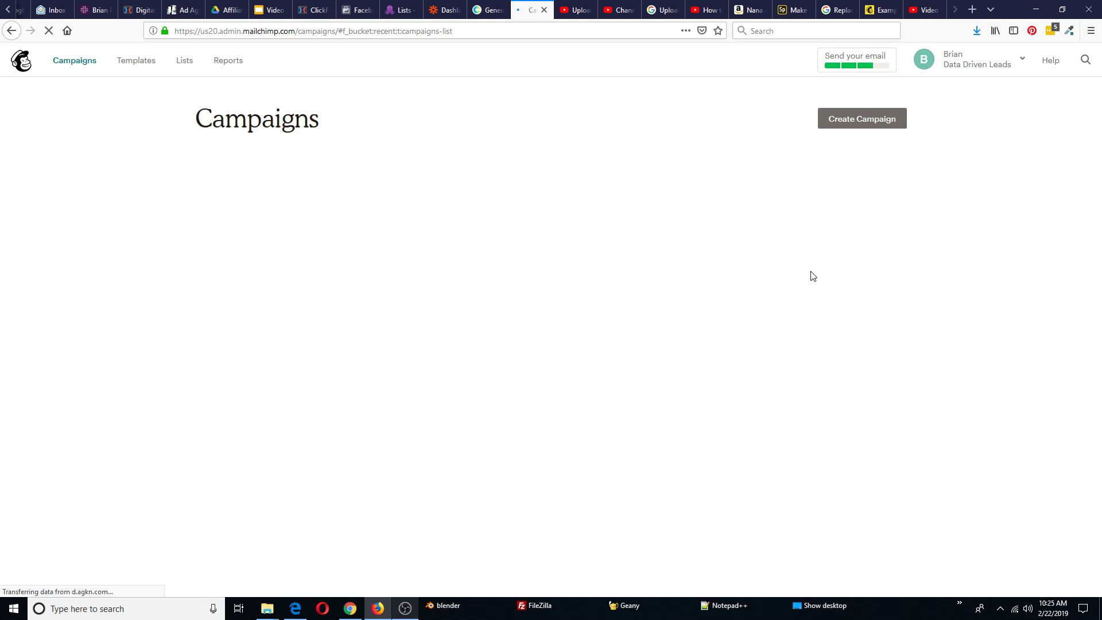